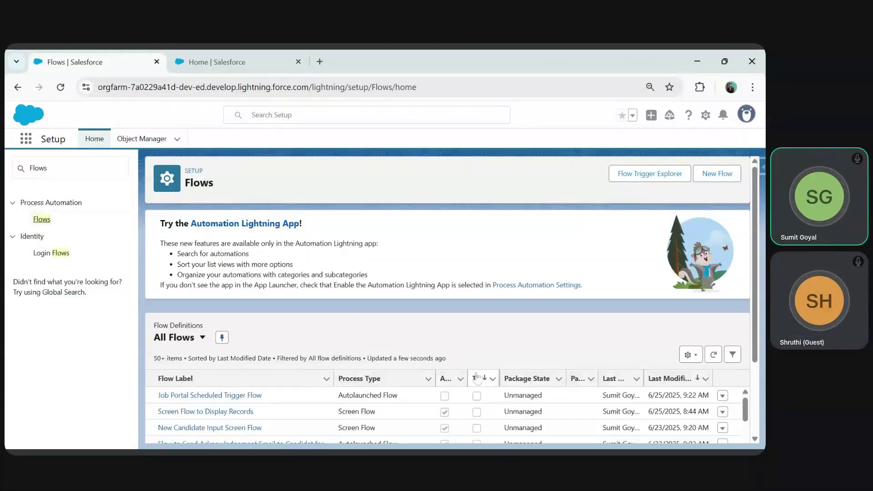
- Scroll the Setup Flows list, then switch to the Home | Salesforce tab for HR Recruitment
{"action": "scroll", "coordinate": [525, 329], "scroll_direction": "down", "scroll_amount": 2}
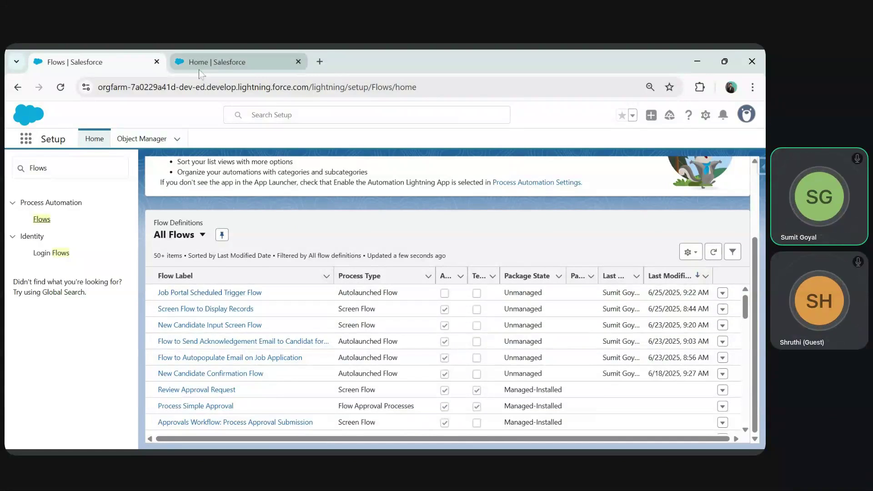
{"action": "left_click", "coordinate": [227, 62]}
- Show the Job Portals All list with the FoundIt and Naukri records
{"action": "left_click", "coordinate": [360, 139]}
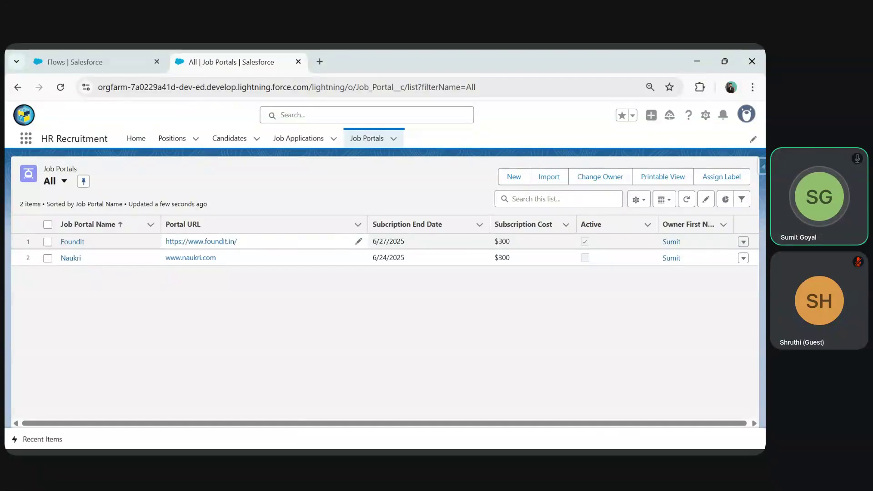
{"action": "key", "text": "alt+Tab"}
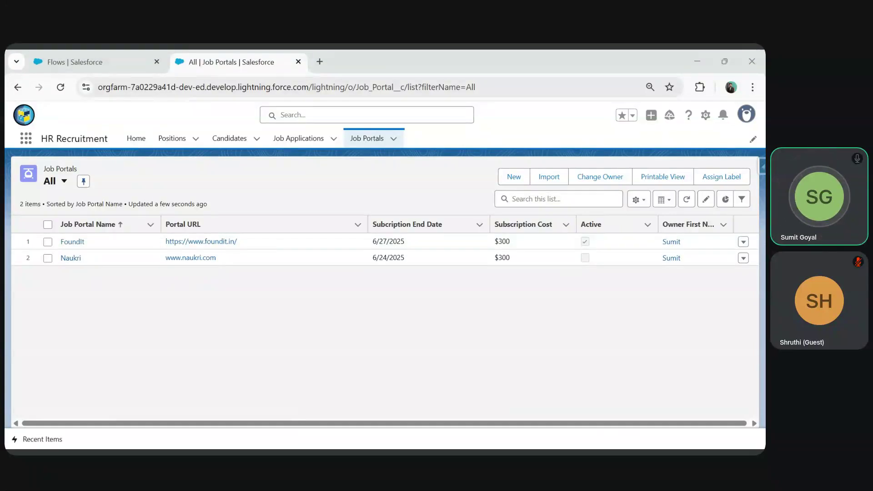
{"action": "key", "text": "alt+Tab"}
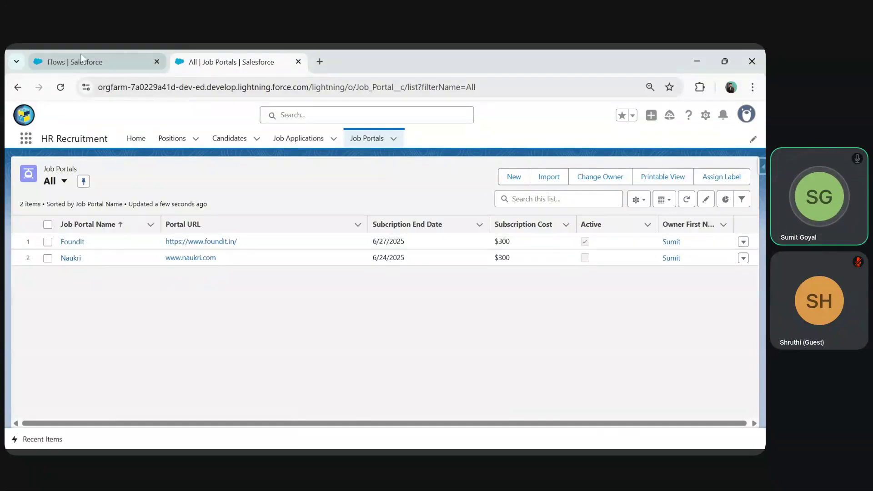
- Open Job Portal Scheduled Trigger Flow from the Flows list and view its Job Portal Decision branches
{"action": "left_click", "coordinate": [69, 59]}
{"action": "left_click", "coordinate": [191, 288]}
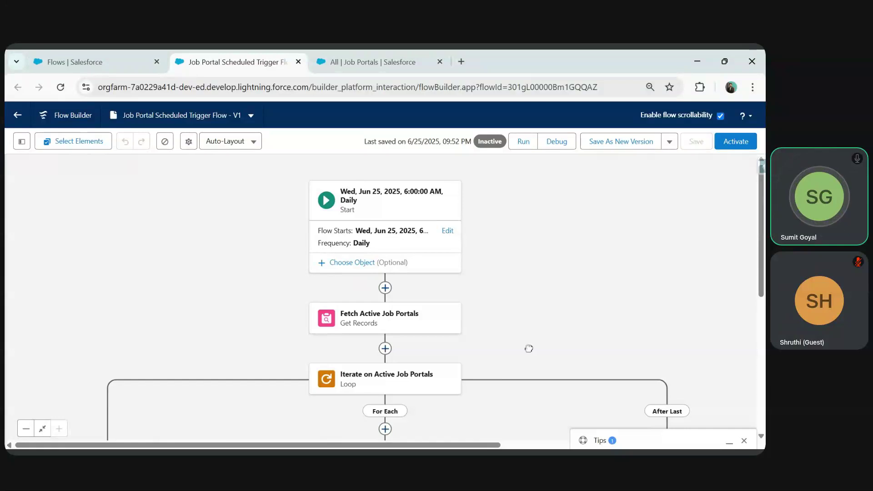
{"action": "left_click_drag", "start_coordinate": [529, 348], "coordinate": [511, 277]}
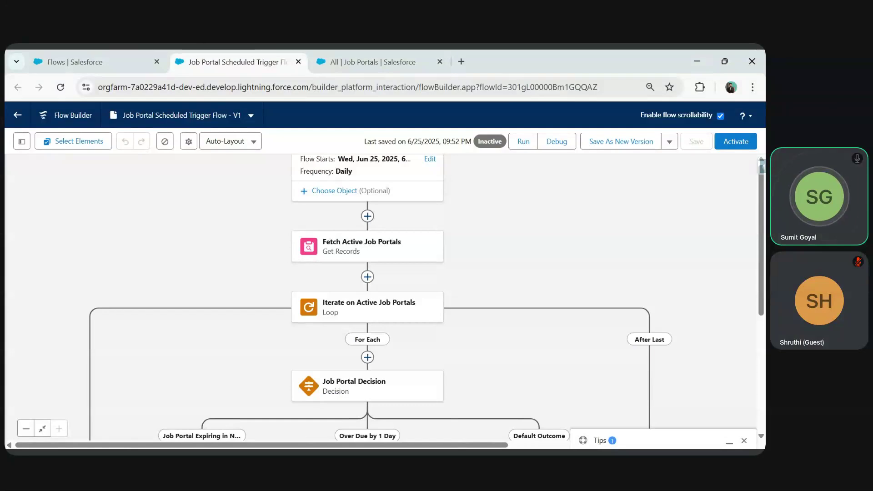
- Close the scheduled flow, start a New Flow and show the Triggered automation types
{"action": "left_click", "coordinate": [298, 62]}
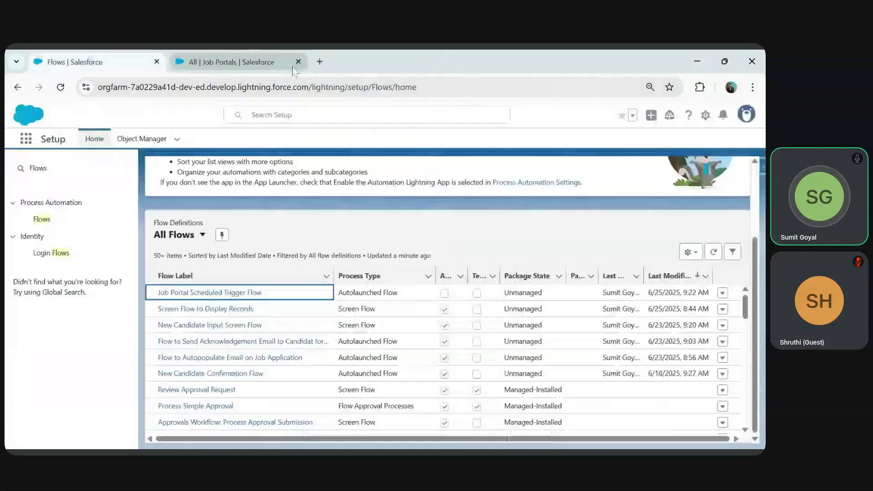
{"action": "scroll", "coordinate": [730, 180], "scroll_direction": "up", "scroll_amount": 3}
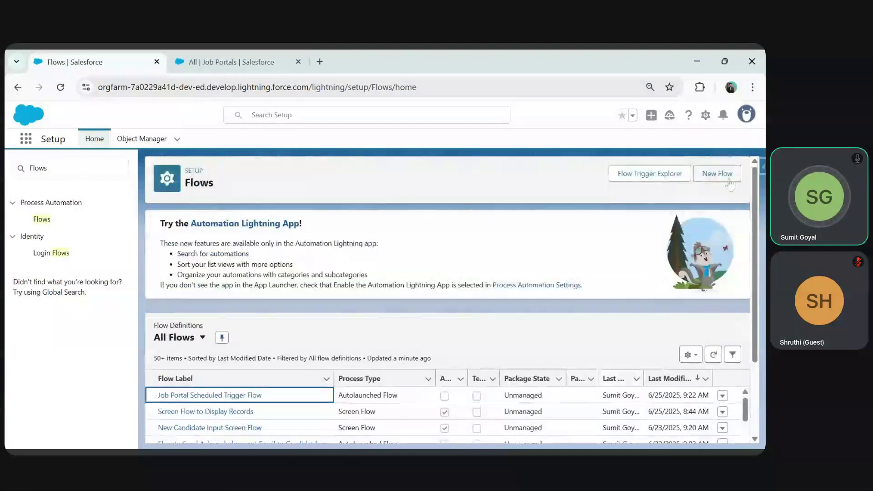
{"action": "left_click", "coordinate": [729, 179]}
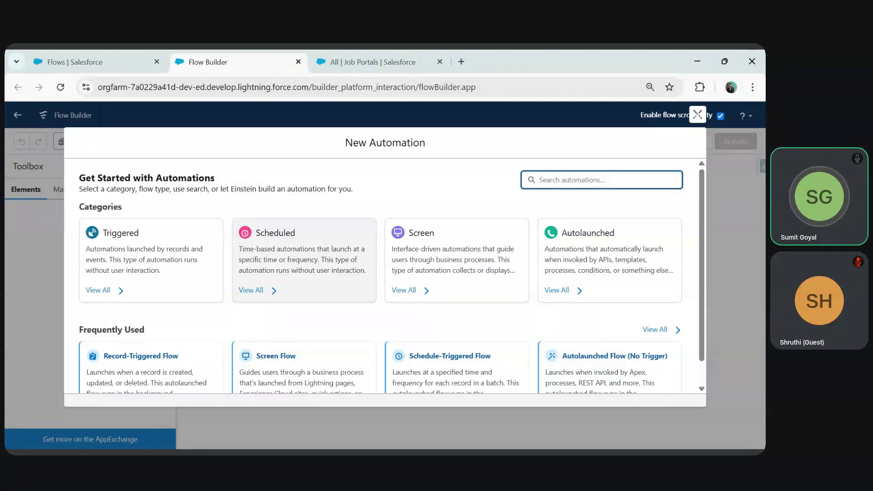
{"action": "scroll", "coordinate": [286, 249], "scroll_direction": "down", "scroll_amount": 1}
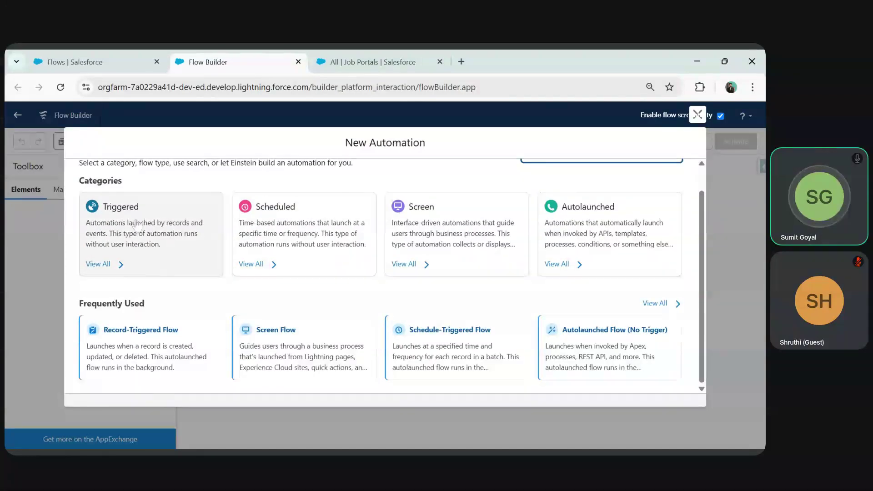
{"action": "left_click", "coordinate": [136, 224]}
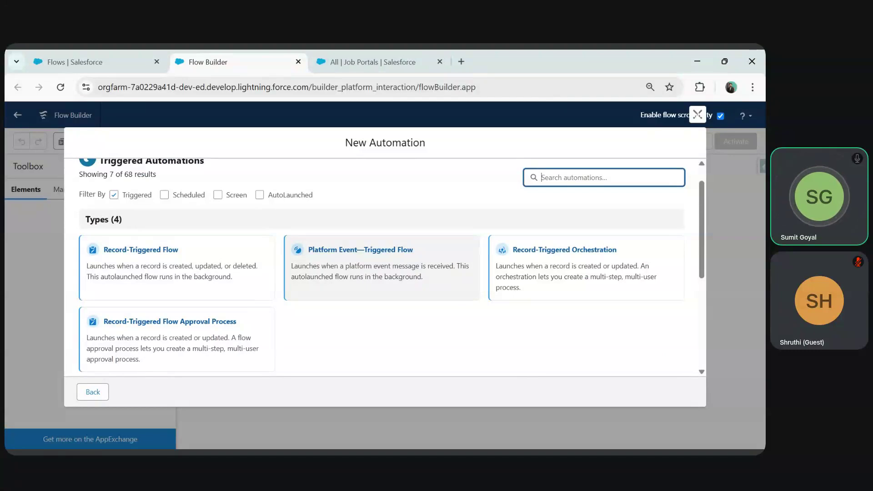
- In a new tab, search 'online no' and open onlinenotepad.org
{"action": "left_click", "coordinate": [462, 63]}
{"action": "type", "text": "online no"}
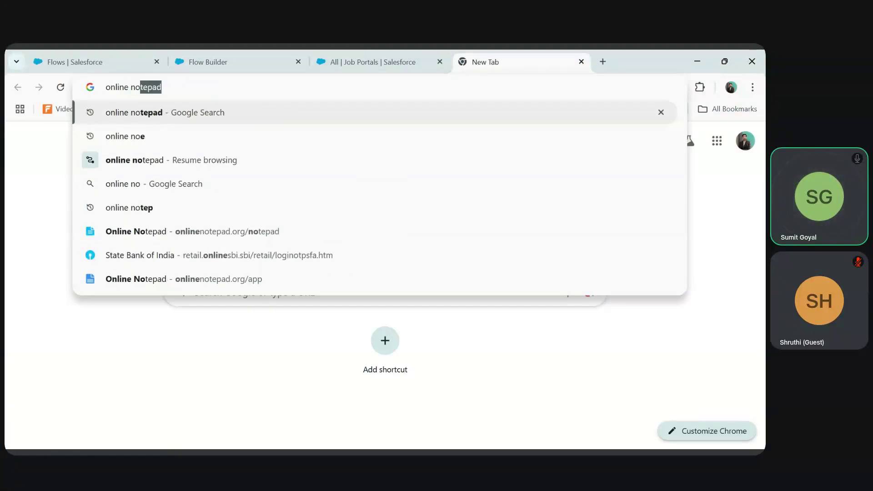
{"action": "key", "text": "Return"}
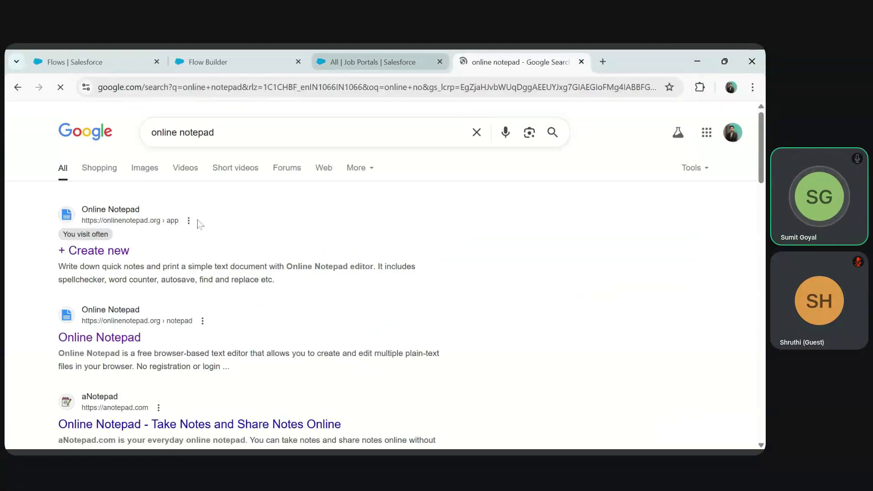
{"action": "left_click", "coordinate": [120, 210]}
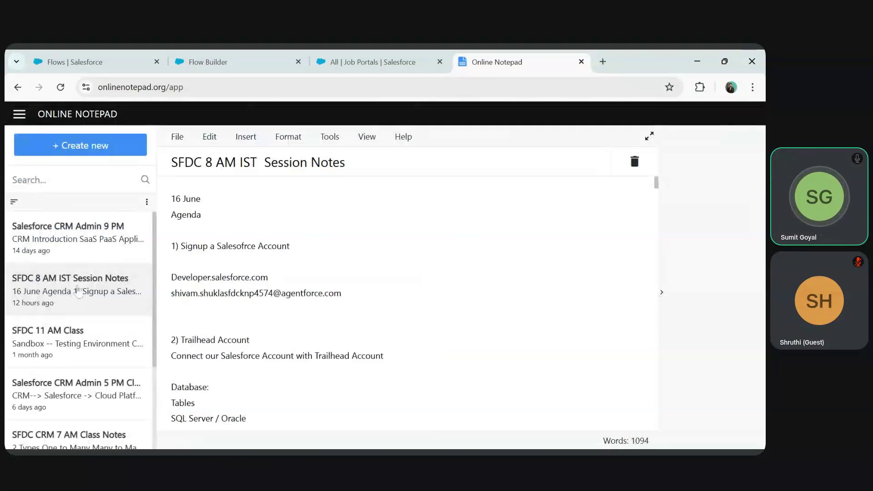
- Open the Salesforce CRM Admin 9 PM note full-width and jump to its end
{"action": "left_click", "coordinate": [75, 243]}
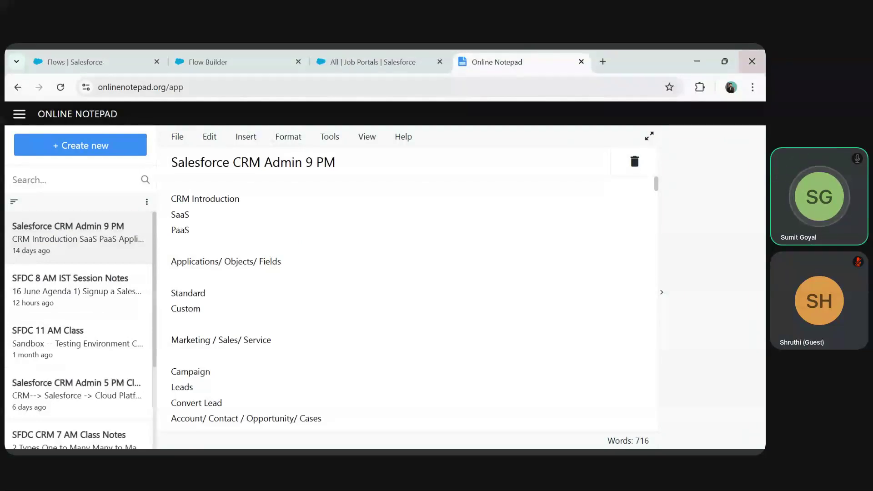
{"action": "scroll", "coordinate": [405, 300], "scroll_direction": "down", "scroll_amount": 20}
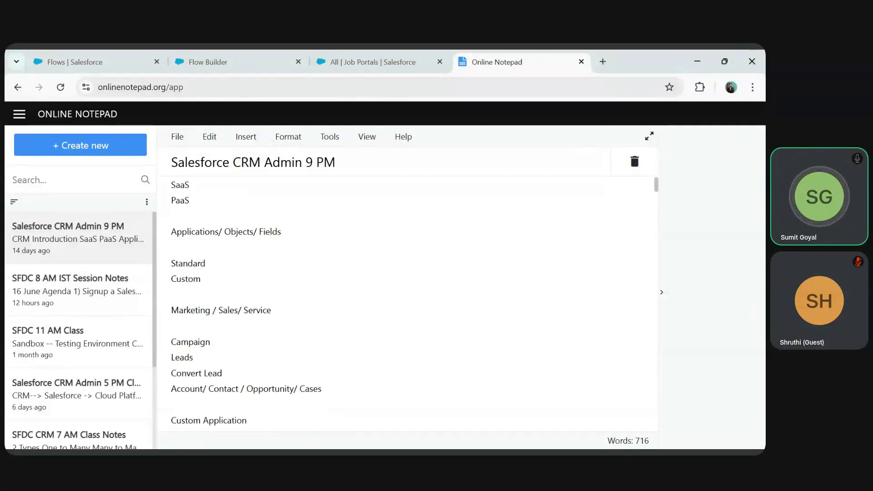
{"action": "scroll", "coordinate": [660, 342], "scroll_direction": "down", "scroll_amount": 20}
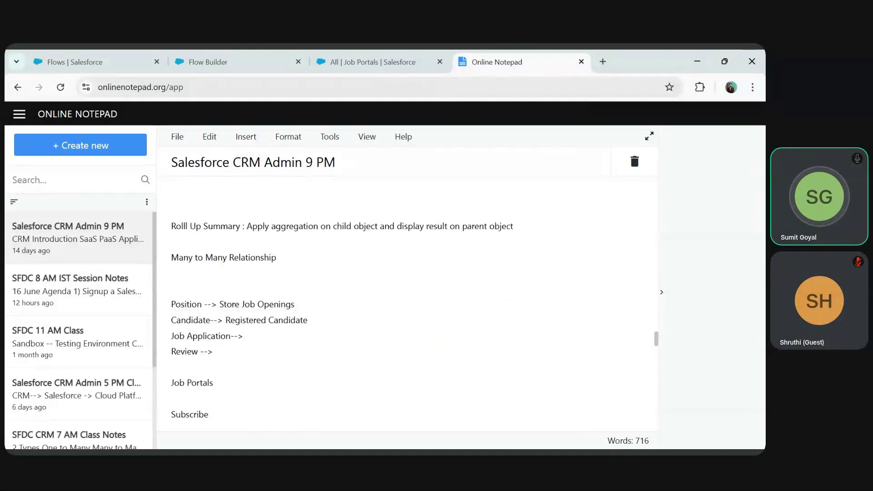
{"action": "scroll", "coordinate": [661, 342], "scroll_direction": "down", "scroll_amount": 10}
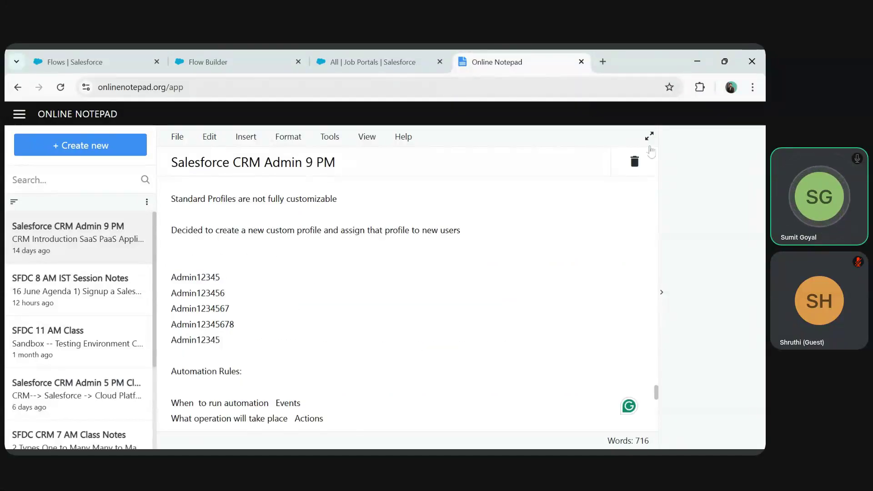
{"action": "left_click", "coordinate": [650, 136]}
{"action": "key", "text": "ctrl+End"}
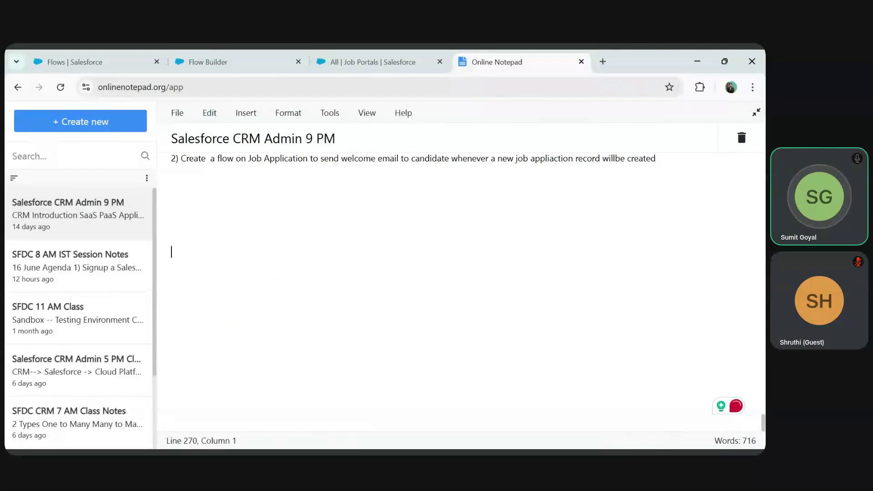
- Add the lines 'Screen Flow, Record Trigger Flow' and 'Multiuser Platform' to the note
{"action": "key", "text": "BackSpace"}
{"action": "key", "text": "BackSpace"}
{"action": "type", "text": "Screen Flow"}
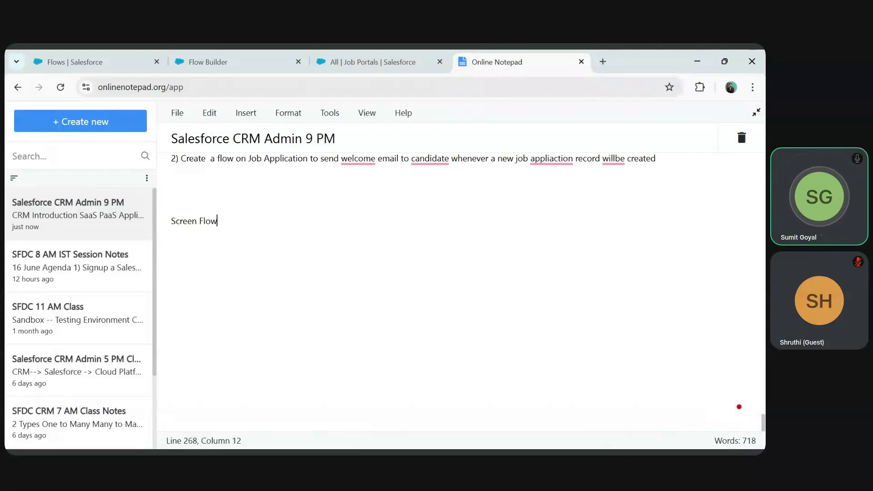
{"action": "type", "text": ", Record Trigger Flow"}
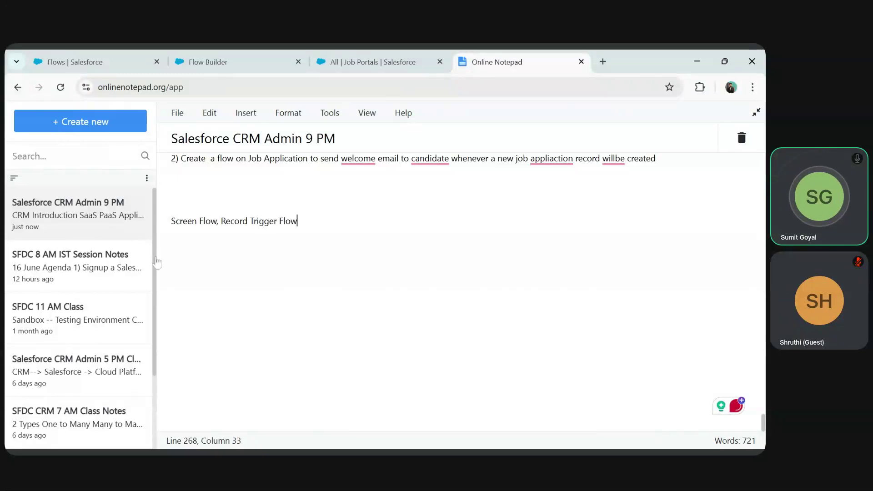
{"action": "left_click", "coordinate": [219, 221]}
{"action": "left_click", "coordinate": [173, 247]}
{"action": "type", "text": "Multiuser Platform"}
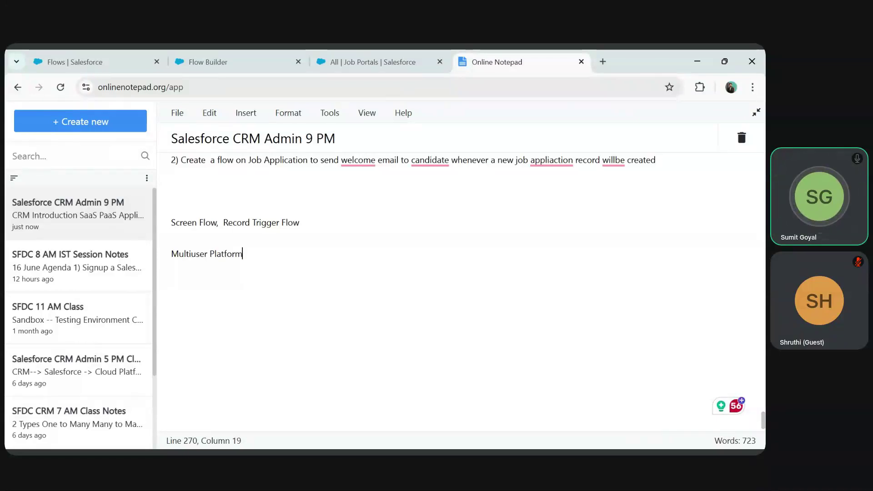
- List User A, User B and User C on separate lines below
{"action": "key", "text": "Return"}
{"action": "key", "text": "Return"}
{"action": "type", "text": "User A"}
{"action": "key", "text": "Return"}
{"action": "key", "text": "Return"}
{"action": "type", "text": "U"}
{"action": "type", "text": "B"}
{"action": "key", "text": "Return"}
{"action": "key", "text": "Return"}
{"action": "type", "text": "User C"}
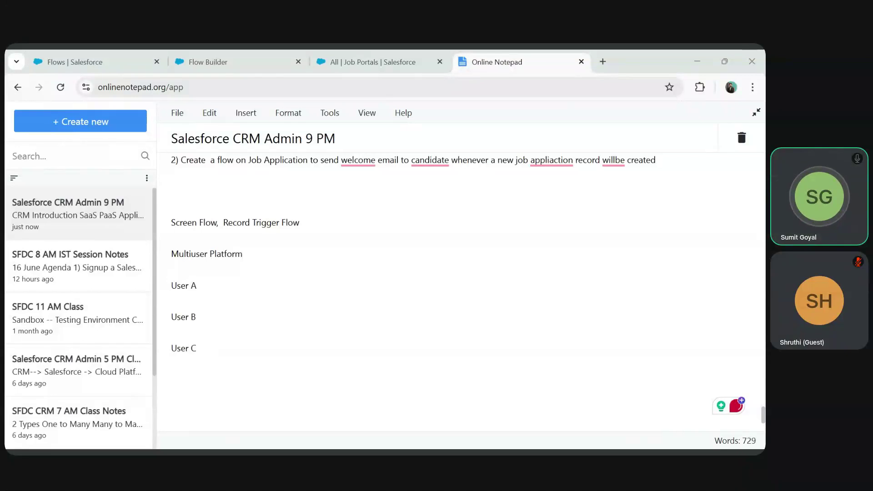
- Highlight the User A, B and C lines and the Record Trigger Flow phrase
{"action": "left_click", "coordinate": [197, 348]}
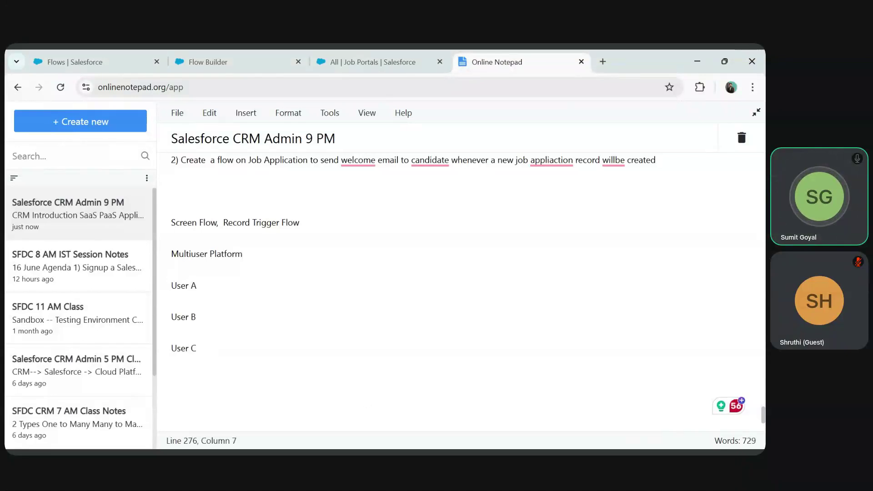
{"action": "left_click_drag", "start_coordinate": [171, 286], "coordinate": [196, 286]}
{"action": "left_click_drag", "start_coordinate": [170, 317], "coordinate": [188, 317]}
{"action": "left_click_drag", "start_coordinate": [171, 348], "coordinate": [197, 348]}
{"action": "left_click", "coordinate": [172, 363]}
{"action": "left_click_drag", "start_coordinate": [223, 222], "coordinate": [299, 222]}
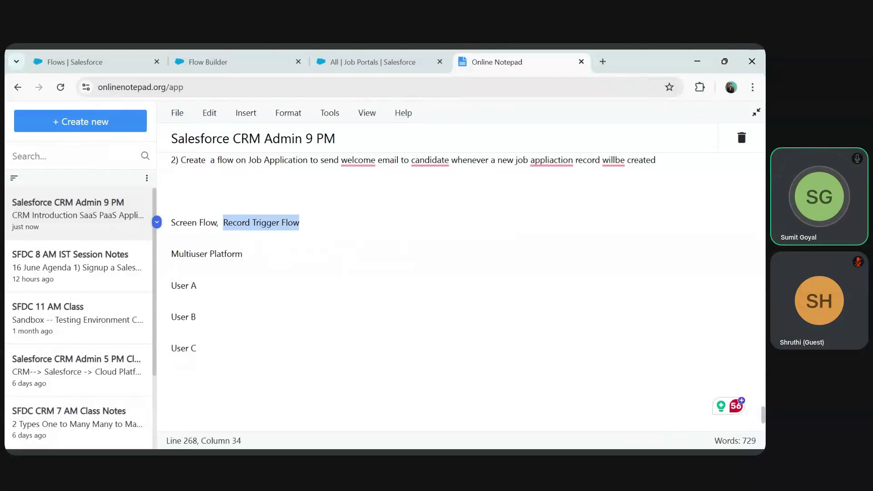
{"action": "left_click", "coordinate": [244, 254]}
- Insert a line 'Record Trigger Flow To add new Candidate Record' above Multiuser Platform
{"action": "left_click", "coordinate": [172, 238]}
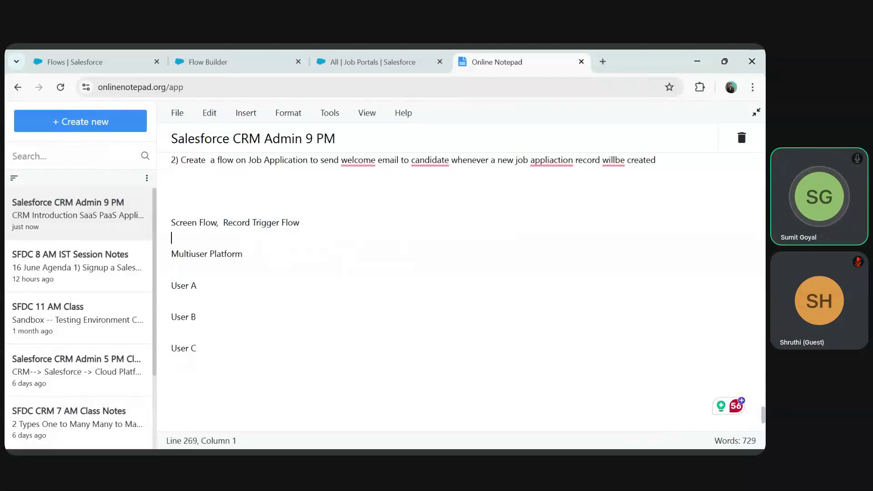
{"action": "key", "text": "Return"}
{"action": "type", "text": "Record Trigger Flow"}
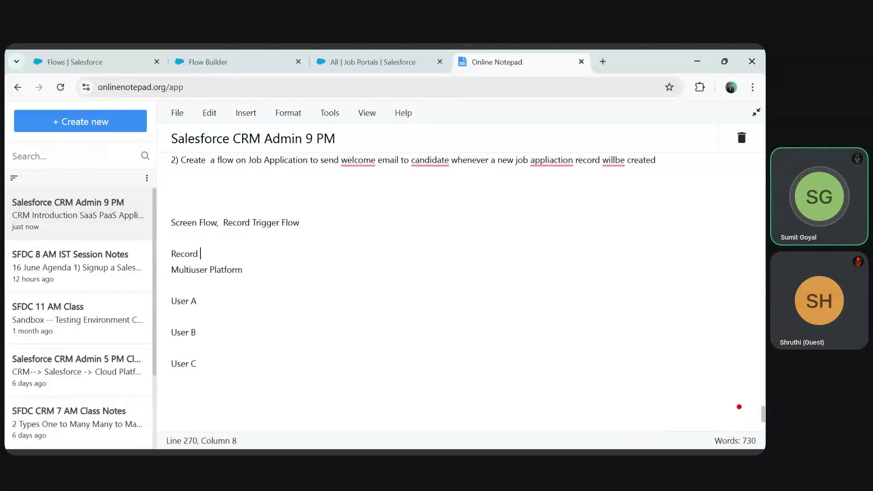
{"action": "type", "text": " To a"}
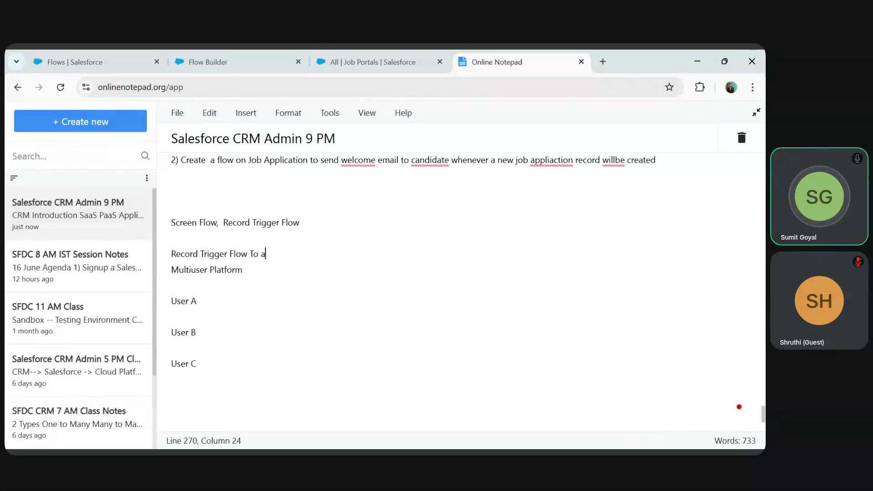
{"action": "type", "text": "dd new Cand"}
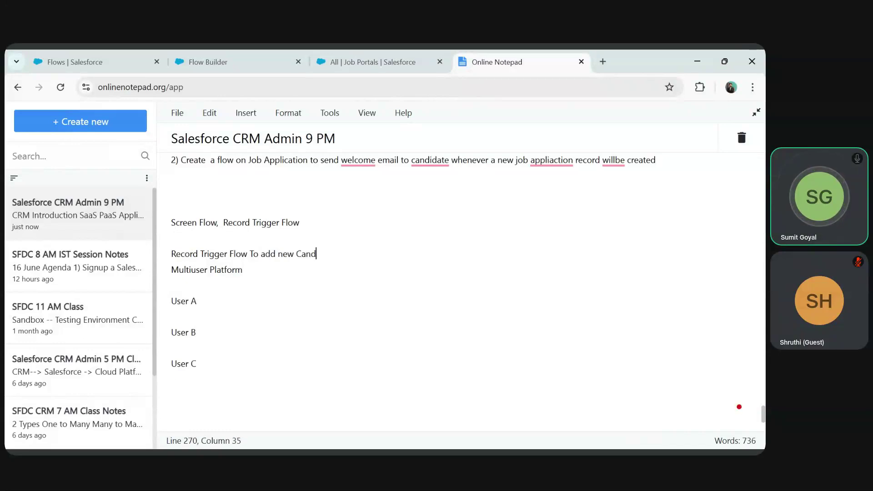
{"action": "type", "text": "idate Record"}
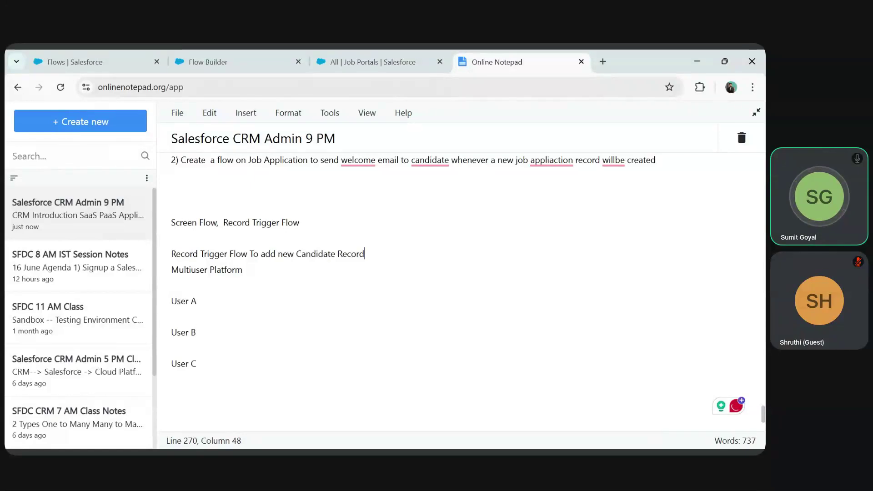
{"action": "key", "text": "Return"}
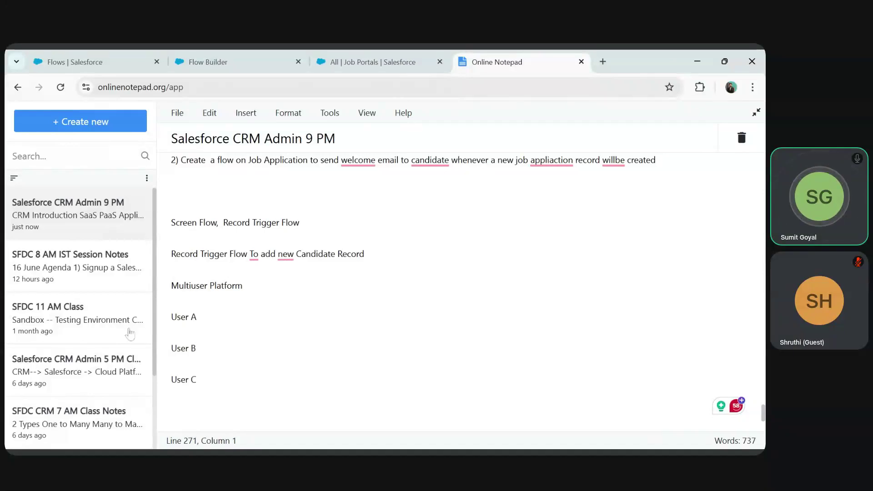
- Reword the line to 'to send an email every time a new Candidate Record'
{"action": "triple_click", "coordinate": [196, 317]}
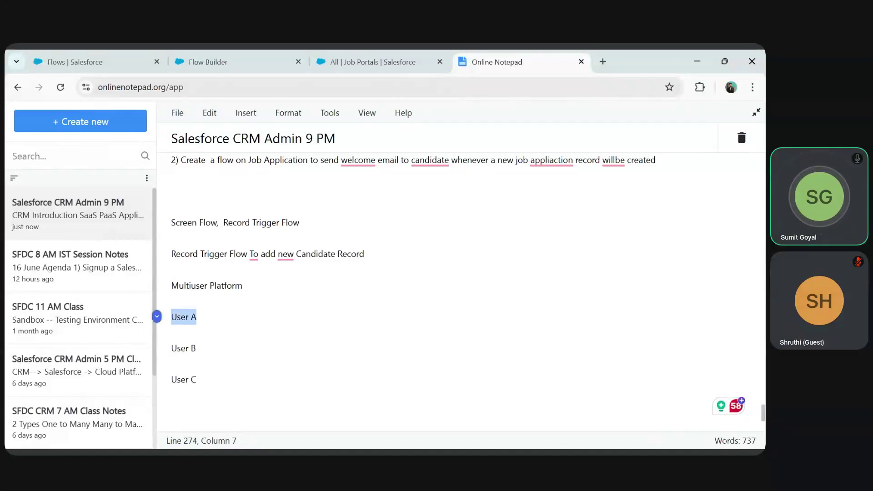
{"action": "left_click_drag", "start_coordinate": [171, 253], "coordinate": [200, 254]}
{"action": "left_click_drag", "start_coordinate": [297, 253], "coordinate": [364, 254]}
{"action": "left_click", "coordinate": [293, 268]}
{"action": "left_click", "coordinate": [198, 317]}
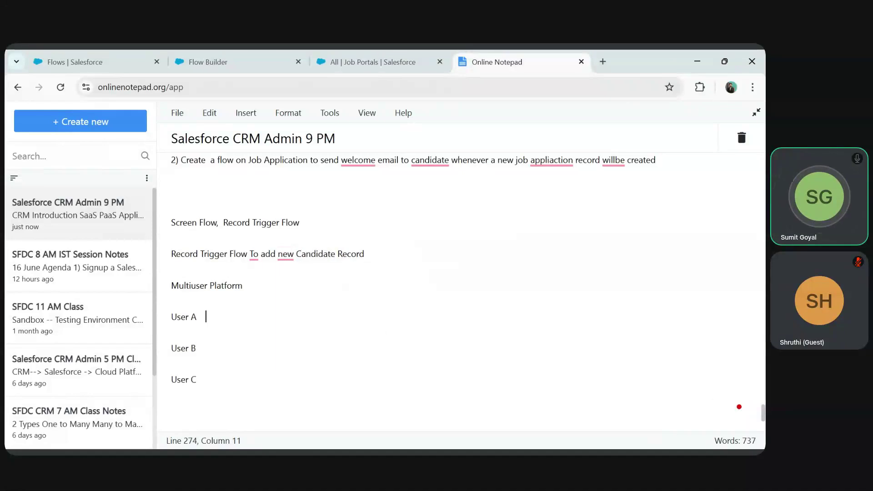
{"action": "left_click", "coordinate": [241, 254]}
{"action": "left_click", "coordinate": [249, 253]}
{"action": "type", "text": "to send an emai"}
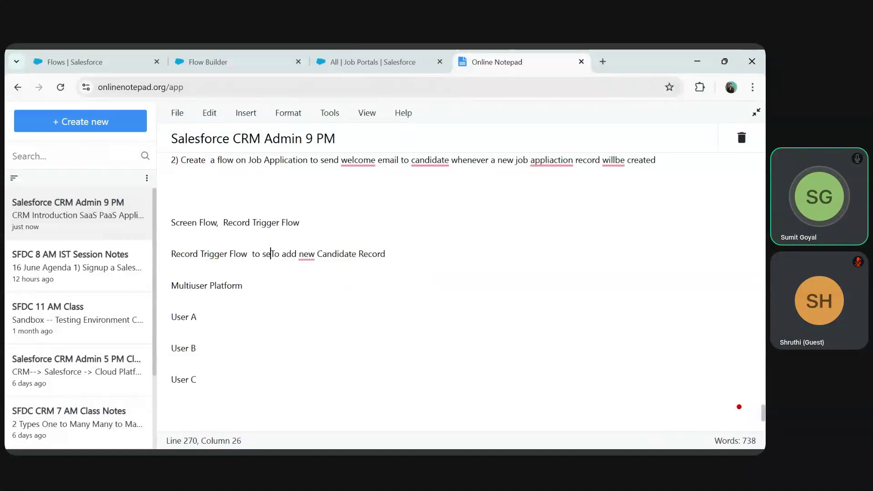
{"action": "type", "text": "l every ti"}
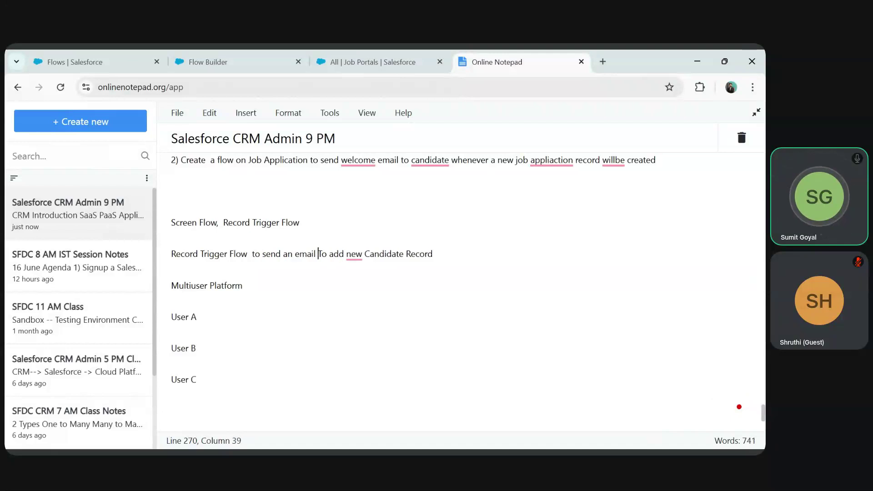
{"action": "type", "text": "me a new"}
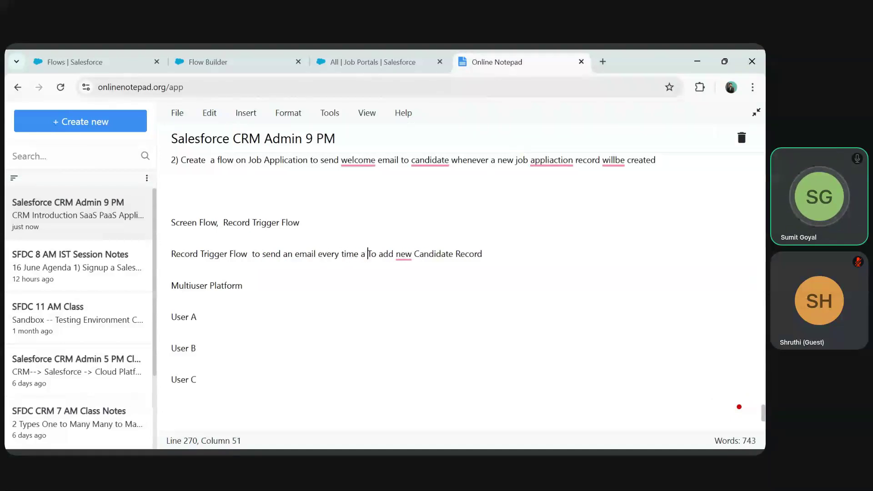
{"action": "key", "text": "Delete"}
{"action": "key", "text": "Delete"}
{"action": "key", "text": "Delete"}
{"action": "key", "text": "Delete"}
{"action": "key", "text": "Delete"}
{"action": "key", "text": "Delete"}
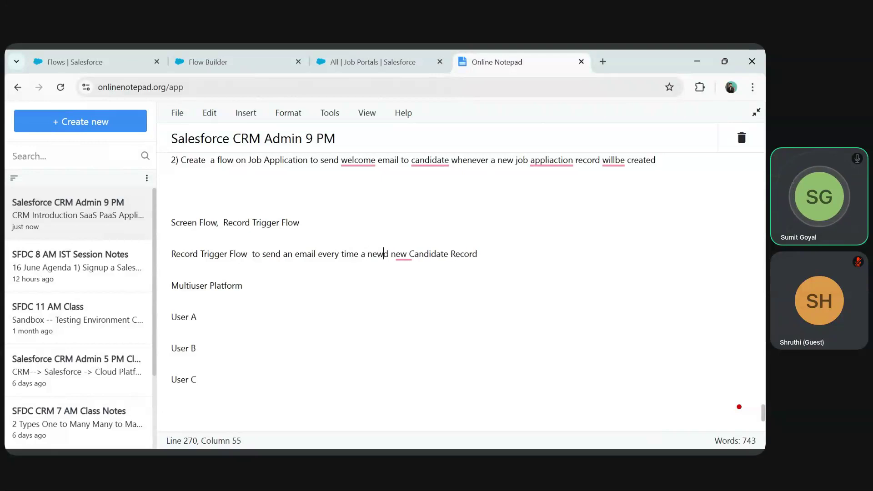
{"action": "key", "text": "Delete"}
{"action": "key", "text": "Delete"}
{"action": "key", "text": "Delete"}
{"action": "key", "text": "Delete"}
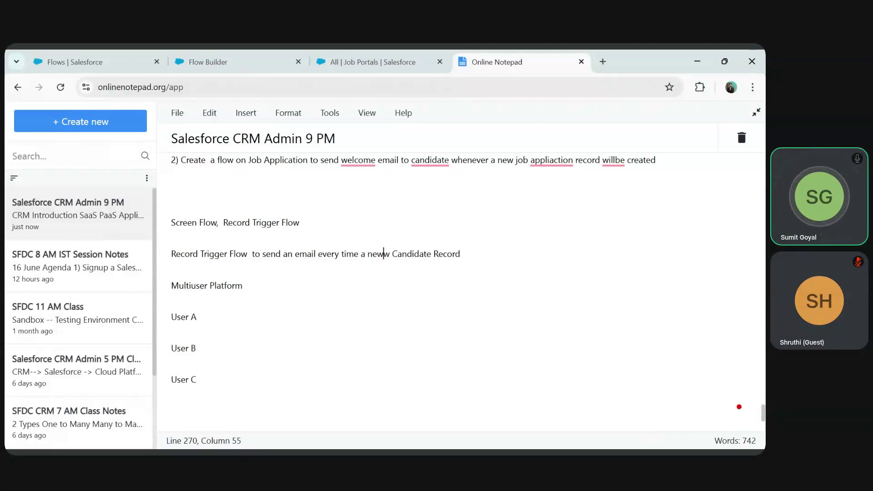
- Finish the Record Trigger Flow line with 'will be created' instead of 'get's created'
{"action": "left_click", "coordinate": [353, 160]}
{"action": "left_click", "coordinate": [171, 238]}
{"action": "left_click", "coordinate": [301, 222]}
{"action": "left_click", "coordinate": [318, 87]}
{"action": "left_click", "coordinate": [242, 285]}
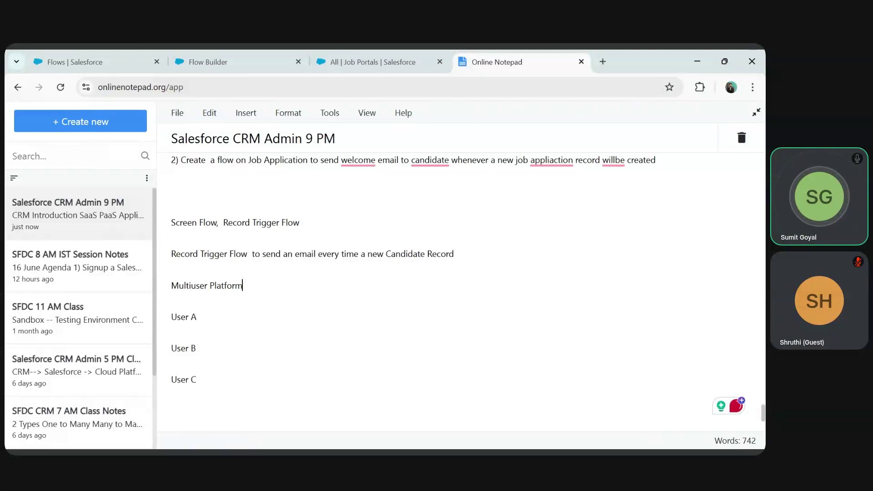
{"action": "left_click", "coordinate": [246, 254]}
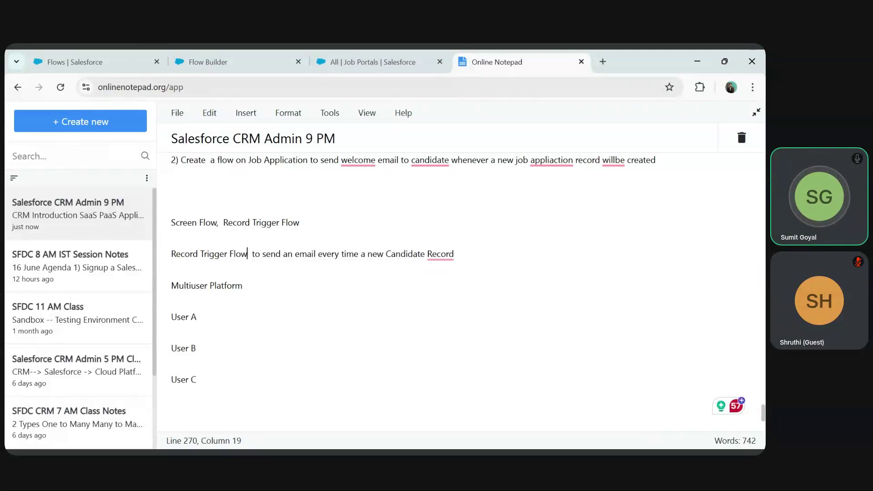
{"action": "key", "text": "Right"}
{"action": "key", "text": "Right"}
{"action": "key", "text": "Right"}
{"action": "key", "text": "Right"}
{"action": "key", "text": "Right"}
{"action": "key", "text": "Right"}
{"action": "key", "text": "Right"}
{"action": "key", "text": "Right"}
{"action": "key", "text": "Right"}
{"action": "key", "text": "Right"}
{"action": "key", "text": "Right"}
{"action": "key", "text": "Right"}
{"action": "key", "text": "Right"}
{"action": "key", "text": "Right"}
{"action": "key", "text": "Right"}
{"action": "key", "text": "Right"}
{"action": "key", "text": "Right"}
{"action": "key", "text": "Right"}
{"action": "key", "text": "Right"}
{"action": "key", "text": "Right"}
{"action": "type", "text": "get's cr"}
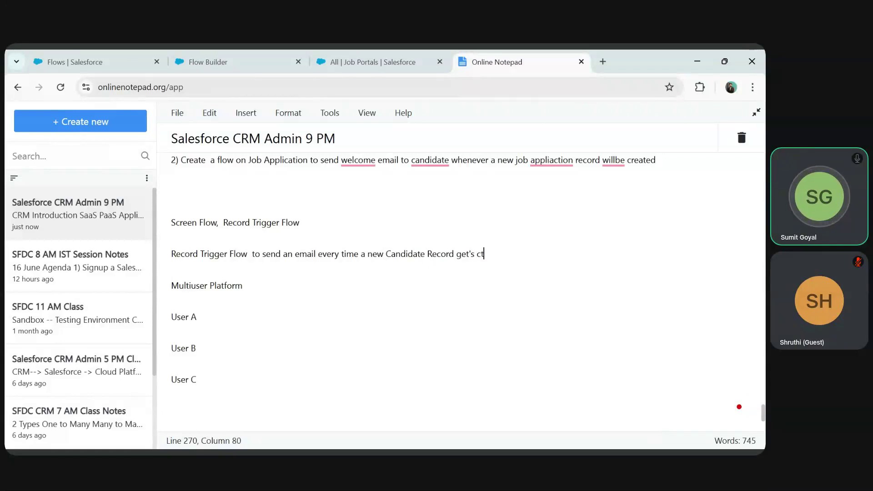
{"action": "type", "text": "eated"}
{"action": "key", "text": "BackSpace"}
{"action": "key", "text": "BackSpace"}
{"action": "key", "text": "BackSpace"}
{"action": "key", "text": "BackSpace"}
{"action": "key", "text": "BackSpace"}
{"action": "key", "text": "BackSpace"}
{"action": "key", "text": "BackSpace"}
{"action": "key", "text": "BackSpace"}
{"action": "key", "text": "BackSpace"}
{"action": "key", "text": "BackSpace"}
{"action": "key", "text": "BackSpace"}
{"action": "key", "text": "BackSpace"}
{"action": "key", "text": "BackSpace"}
{"action": "type", "text": "will be created"}
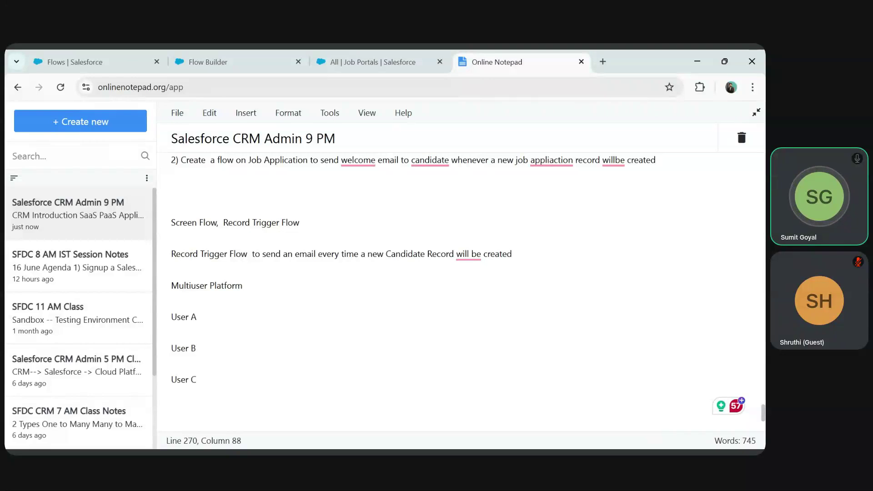
- Write 'Add a new Candidate Record' on the User A and User B lines
{"action": "left_click", "coordinate": [206, 316]}
{"action": "type", "text": "Add a "}
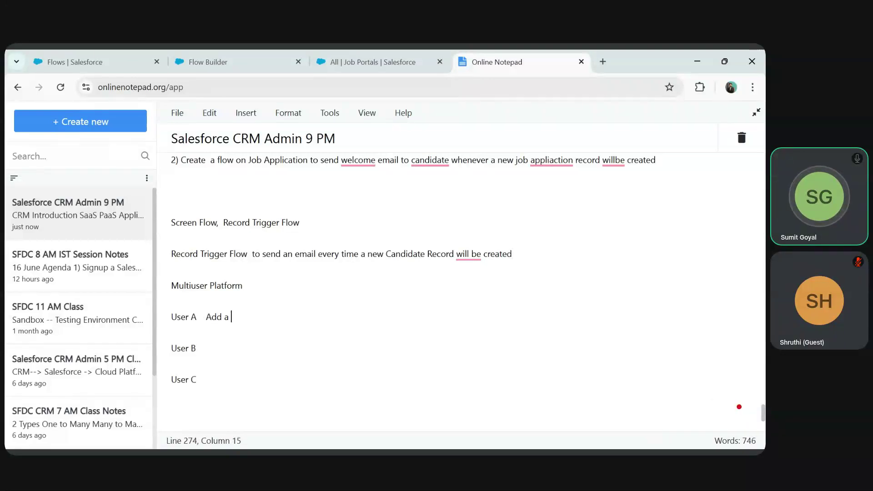
{"action": "type", "text": "new Candidate Record"}
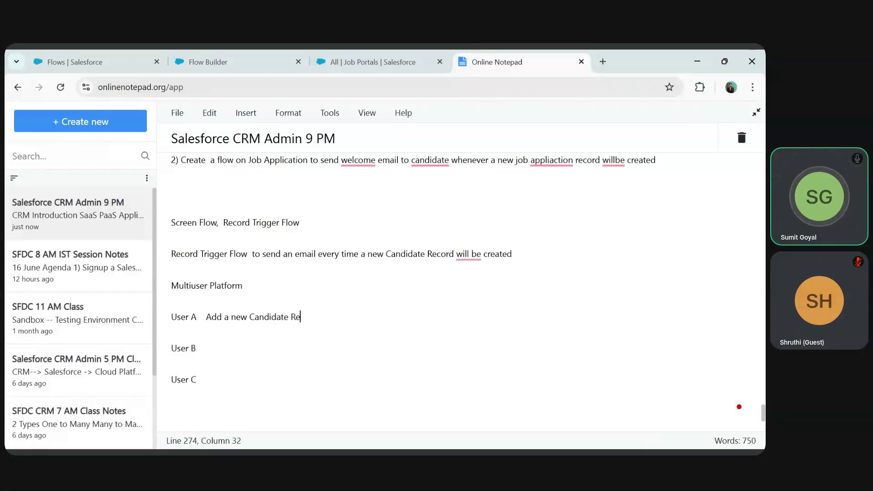
{"action": "key", "text": "Down"}
{"action": "key", "text": "Down"}
{"action": "type", "text": "Add a new Cand"}
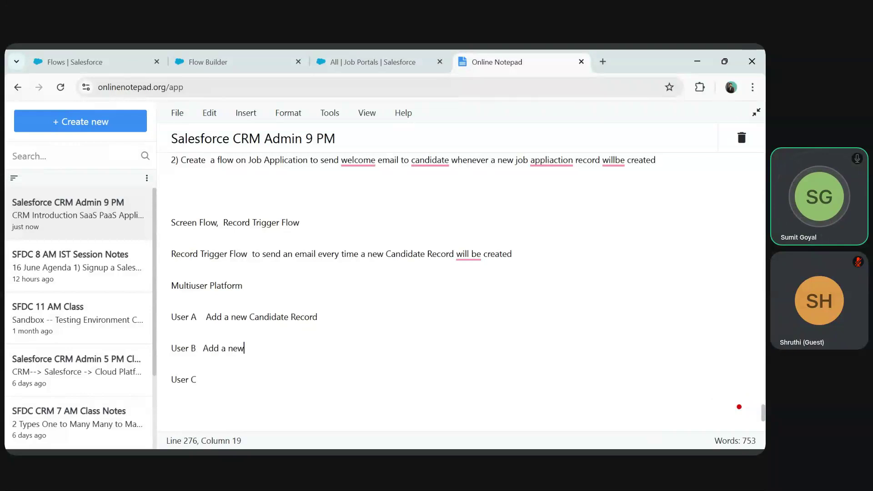
{"action": "type", "text": "idate Records"}
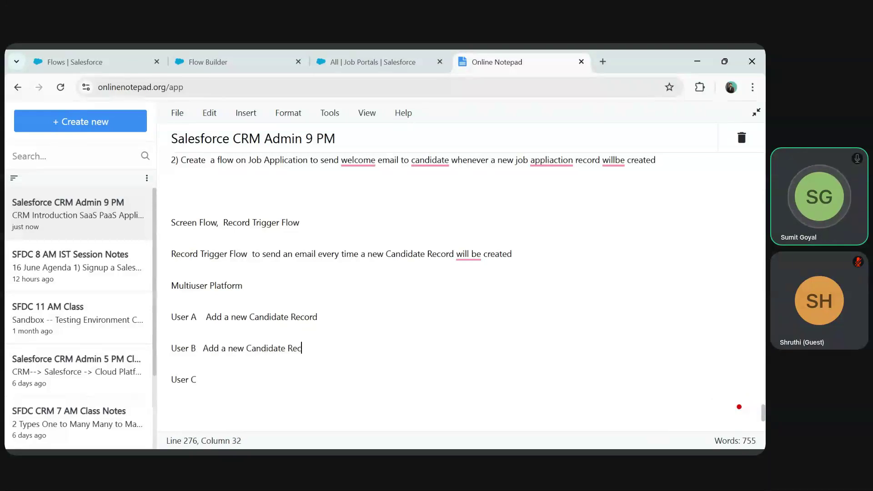
{"action": "key", "text": "BackSpace"}
- Write 'Add a New Candidate Record' on the User C line and review User A's text
{"action": "key", "text": "Down"}
{"action": "key", "text": "Down"}
{"action": "key", "text": "Left"}
{"action": "key", "text": "Right"}
{"action": "type", "text": "Add a New "}
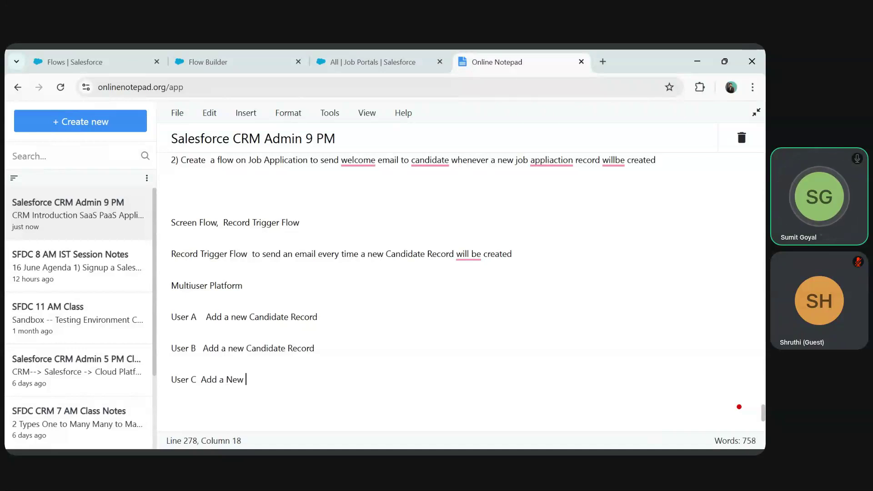
{"action": "type", "text": "Candidate Record"}
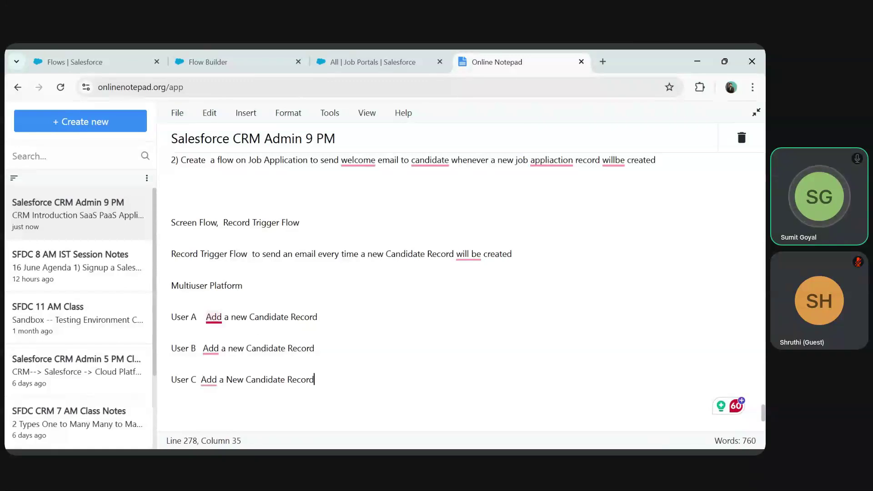
{"action": "left_click", "coordinate": [318, 317]}
{"action": "left_click_drag", "start_coordinate": [317, 317], "coordinate": [206, 317]}
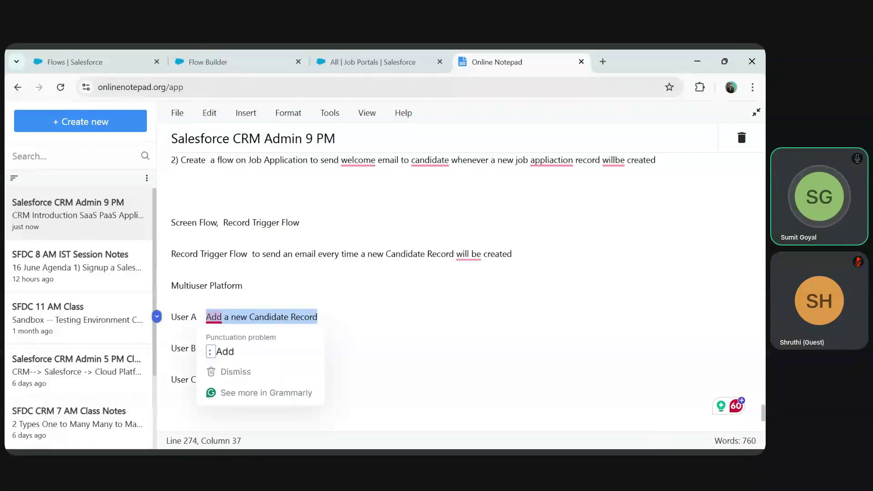
{"action": "left_click", "coordinate": [317, 316]}
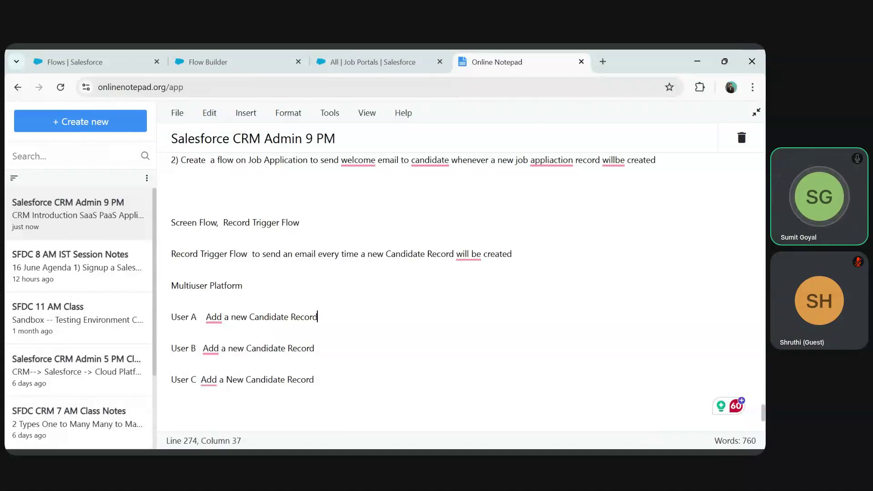
{"action": "key", "text": "alt+Tab"}
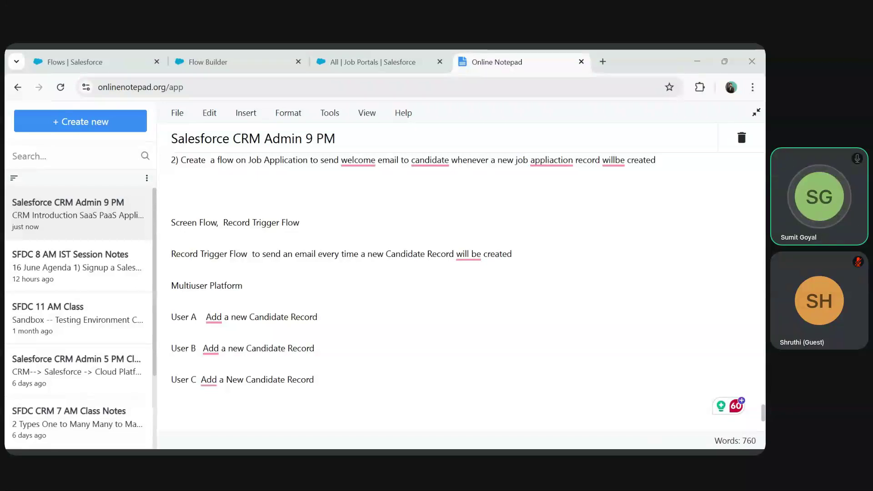
- Append Failed to User A, Success to User B and Failed to User C
{"action": "key", "text": "alt+Tab"}
{"action": "type", "text": "Fial"}
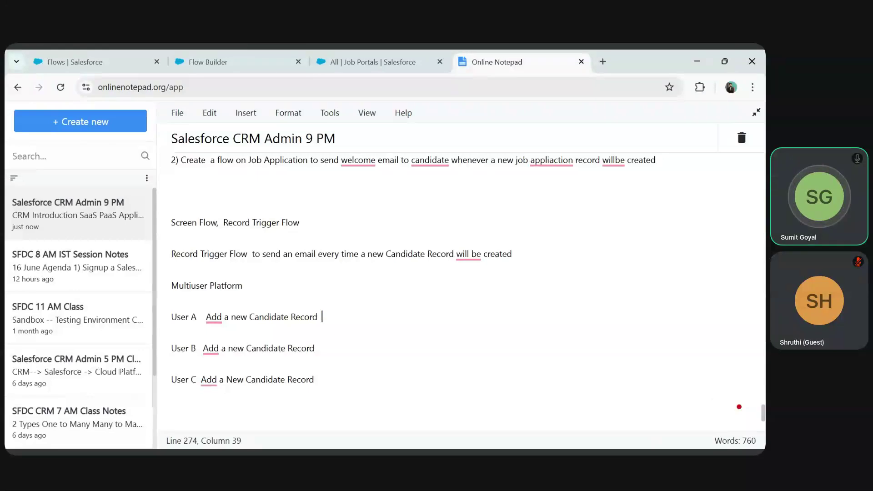
{"action": "key", "text": "BackSpace"}
{"action": "key", "text": "BackSpace"}
{"action": "key", "text": "BackSpace"}
{"action": "type", "text": "ailed"}
{"action": "key", "text": "Down"}
{"action": "key", "text": "Down"}
{"action": "type", "text": "Success"}
{"action": "key", "text": "Down"}
{"action": "key", "text": "Down"}
{"action": "type", "text": "ail"}
{"action": "key", "text": "BackSpace"}
{"action": "key", "text": "BackSpace"}
{"action": "key", "text": "BackSpace"}
{"action": "type", "text": "Failed"}
{"action": "key", "text": "alt+Tab"}
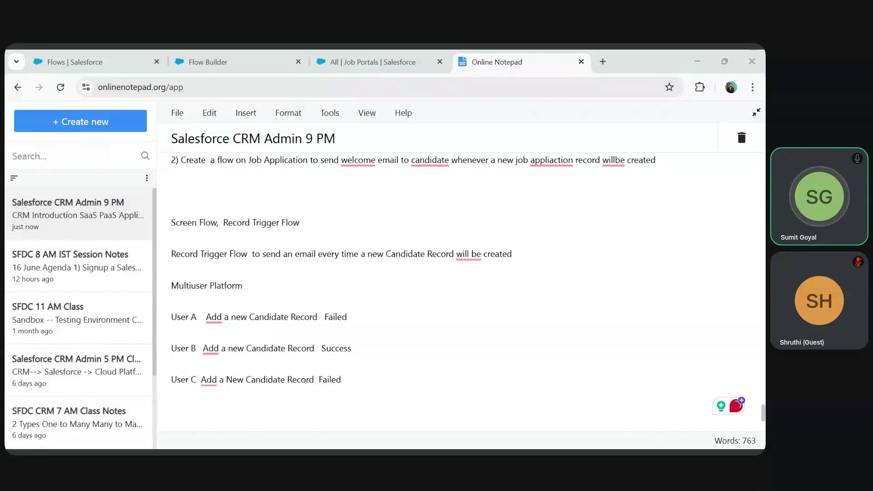
{"action": "left_click", "coordinate": [342, 380]}
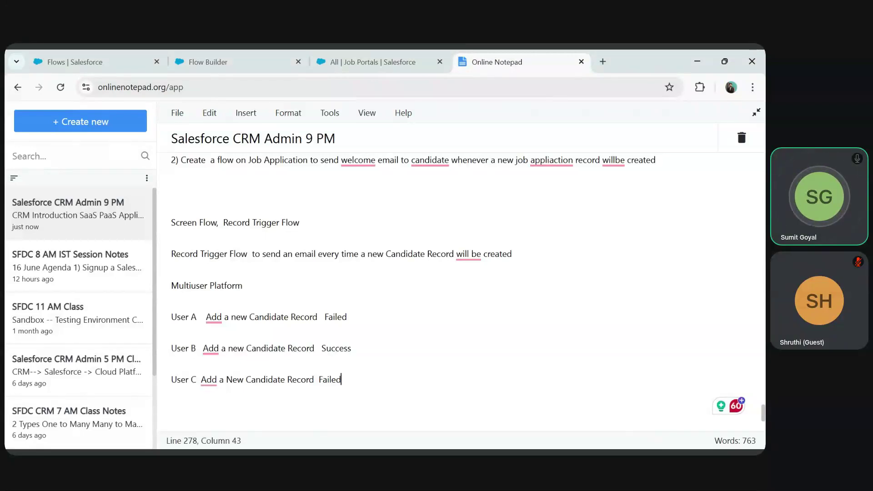
{"action": "scroll", "coordinate": [414, 271], "scroll_direction": "down", "scroll_amount": 3}
{"action": "key", "text": "Return"}
{"action": "key", "text": "Return"}
{"action": "type", "text": "capt"}
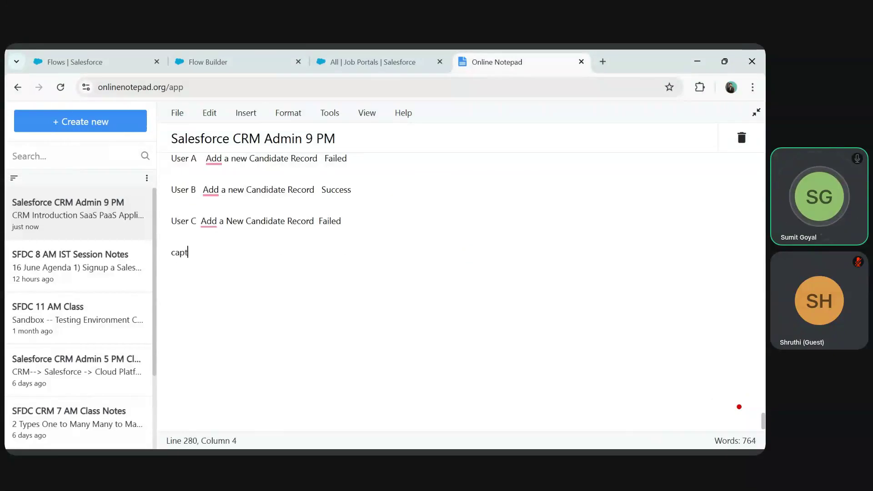
{"action": "type", "text": "ure Issues in a n"}
{"action": "key", "text": "BackSpace"}
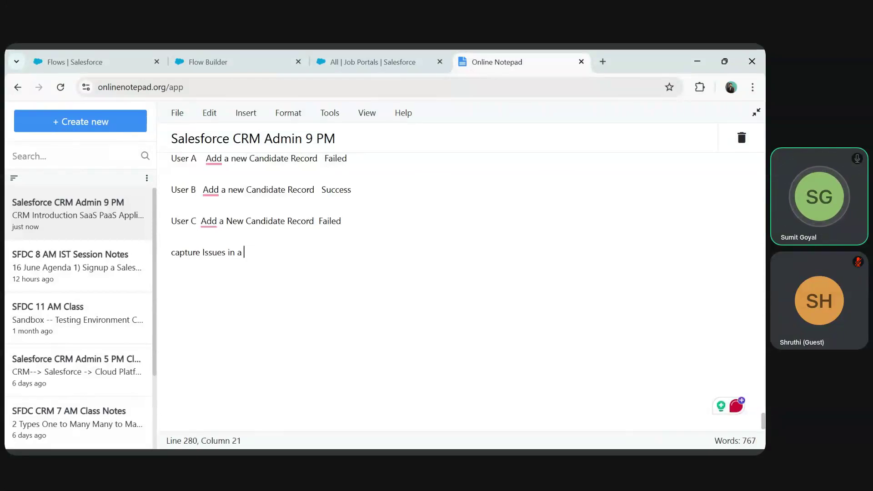
{"action": "type", "text": "created ny"}
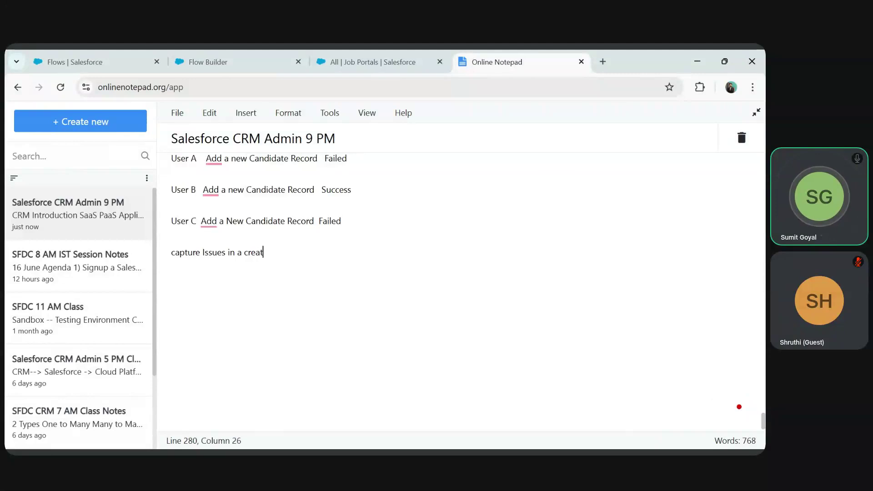
{"action": "key", "text": "BackSpace"}
{"action": "key", "text": "BackSpace"}
{"action": "type", "text": "by"}
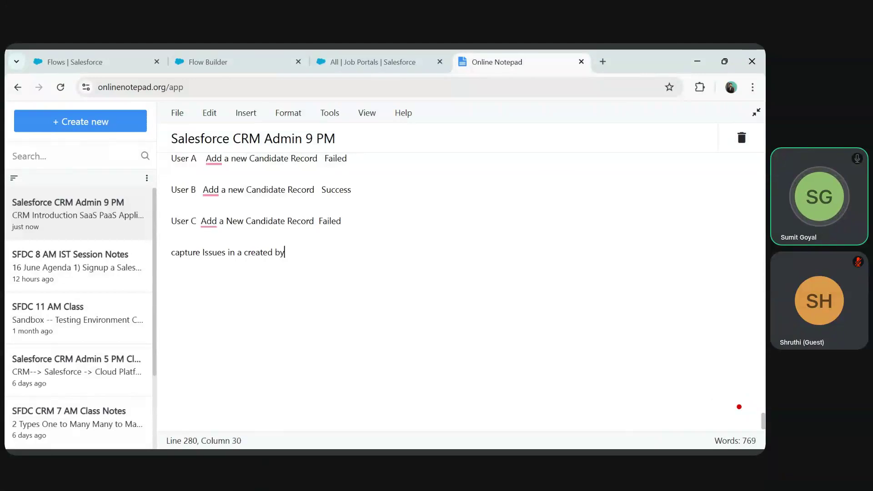
{"action": "type", "text": " flows in a custom object"}
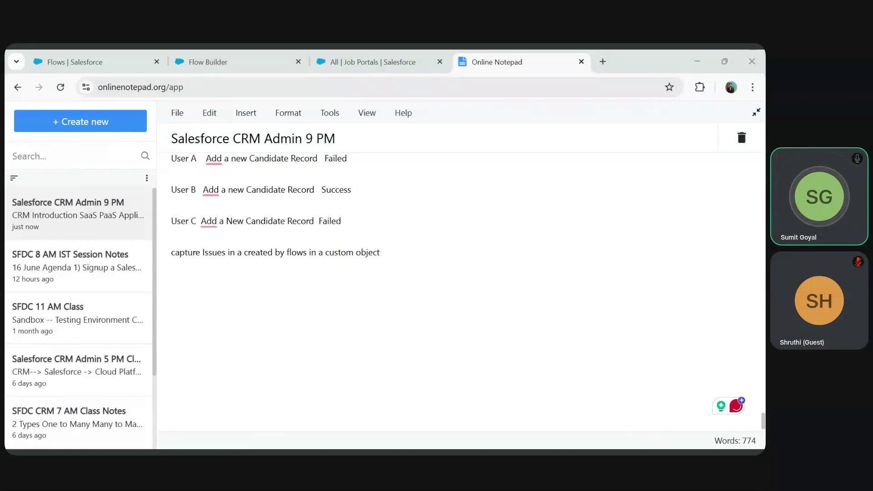
{"action": "key", "text": "alt+Tab"}
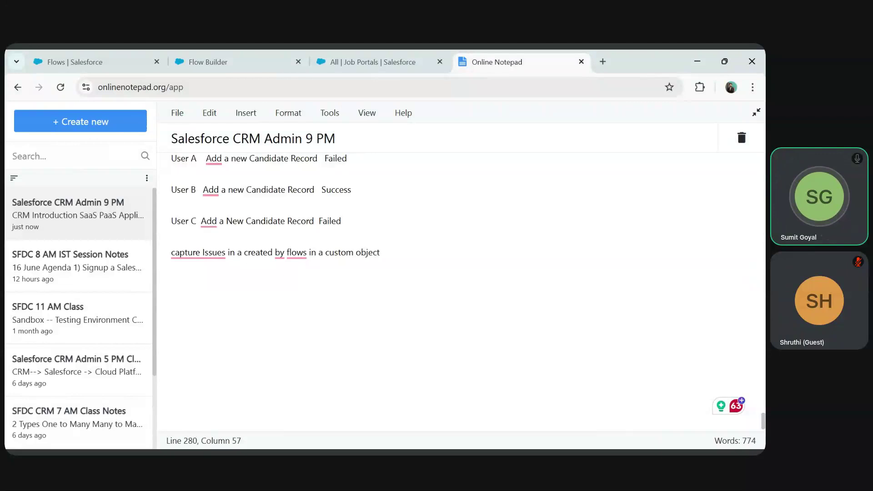
{"action": "left_click_drag", "start_coordinate": [310, 252], "coordinate": [373, 253]}
{"action": "key", "text": "alt+Tab"}
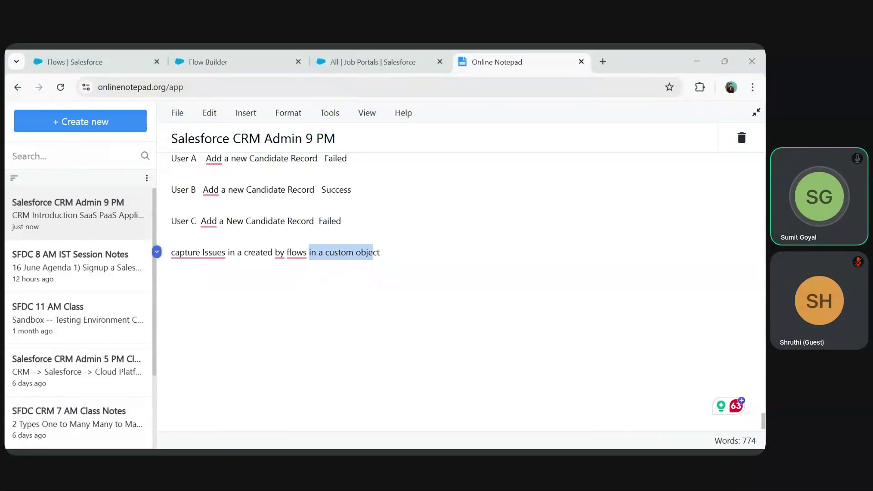
{"action": "key", "text": "alt+Tab"}
{"action": "left_click", "coordinate": [172, 331]}
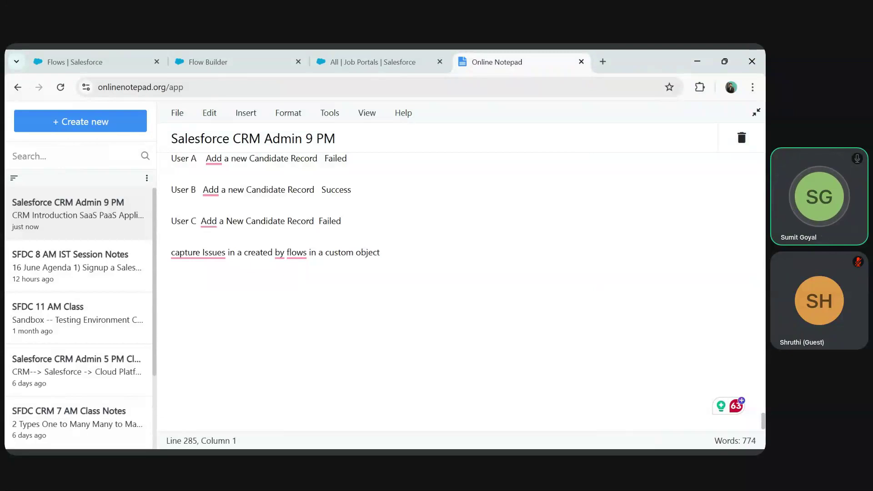
{"action": "scroll", "coordinate": [459, 292], "scroll_direction": "up", "scroll_amount": 2}
{"action": "left_click", "coordinate": [171, 292]}
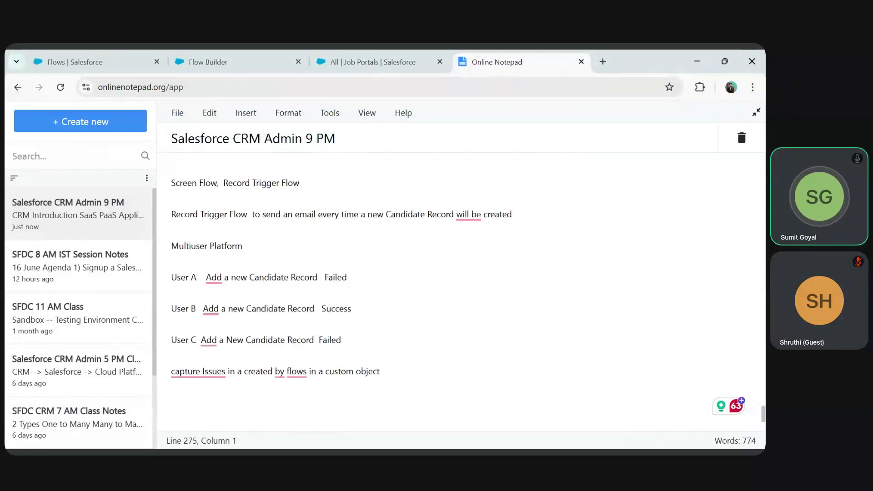
{"action": "left_click_drag", "start_coordinate": [171, 215], "coordinate": [383, 214]}
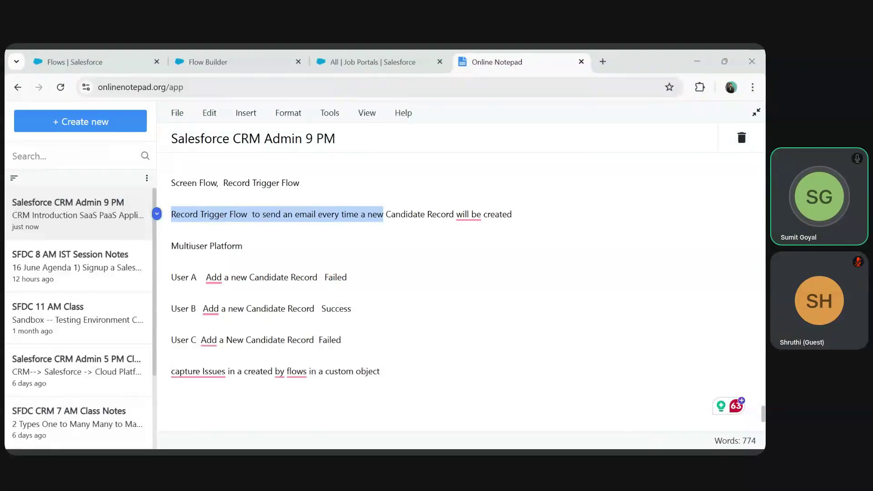
- Add a '10 Flows' line with blank lines below the custom-object note
{"action": "left_click", "coordinate": [243, 246]}
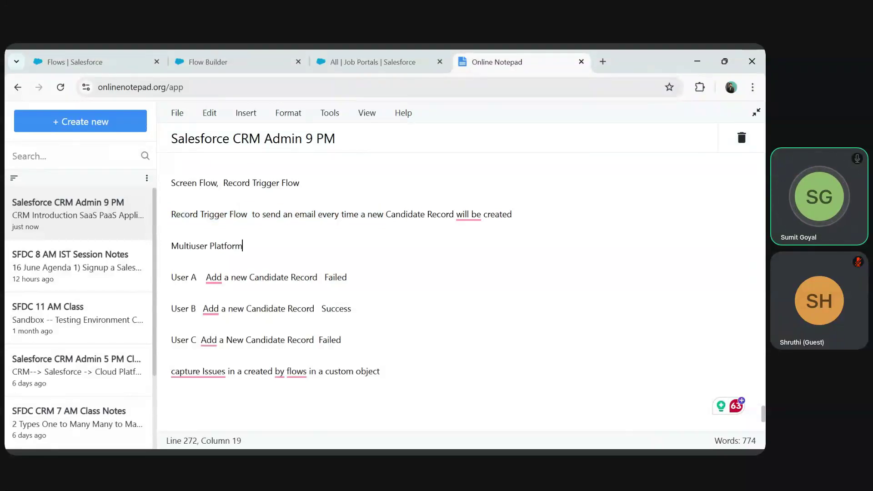
{"action": "left_click", "coordinate": [172, 387]}
{"action": "scroll", "coordinate": [460, 291], "scroll_direction": "down", "scroll_amount": 1}
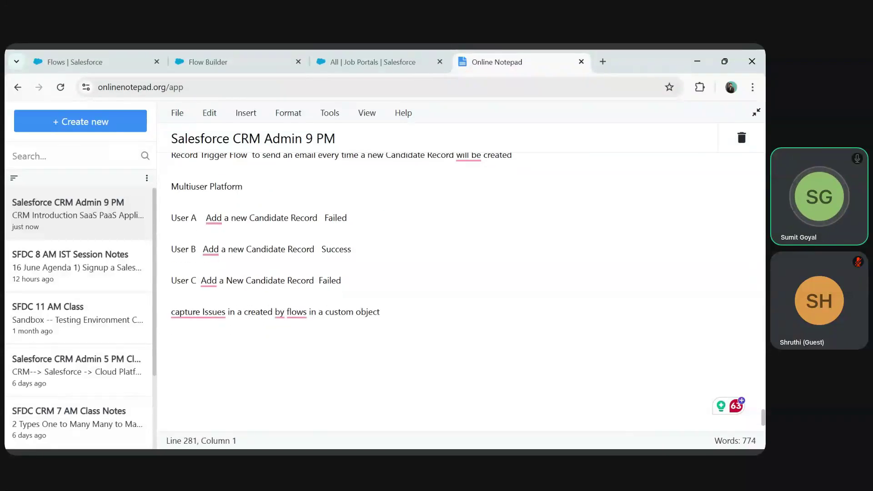
{"action": "key", "text": "Return"}
{"action": "type", "text": "10 Fl"}
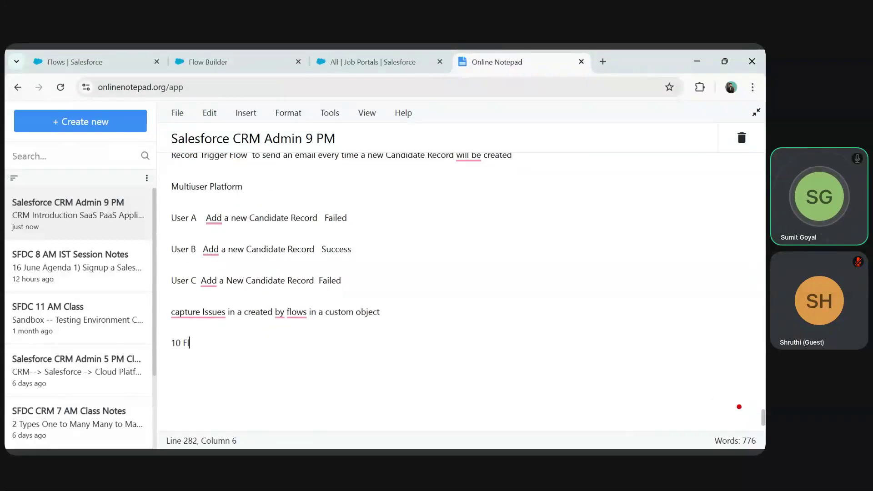
{"action": "type", "text": "ows"}
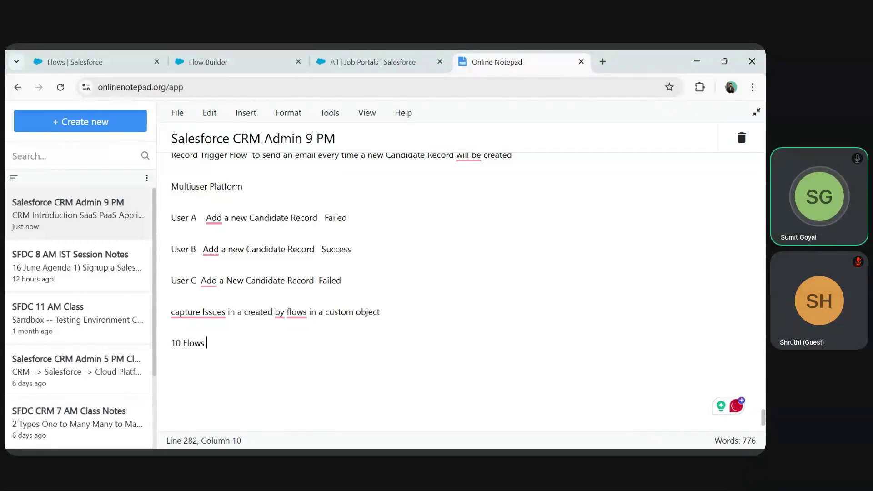
{"action": "key", "text": "Return"}
{"action": "key", "text": "Return"}
{"action": "key", "text": "Return"}
{"action": "left_click_drag", "start_coordinate": [309, 312], "coordinate": [378, 312]}
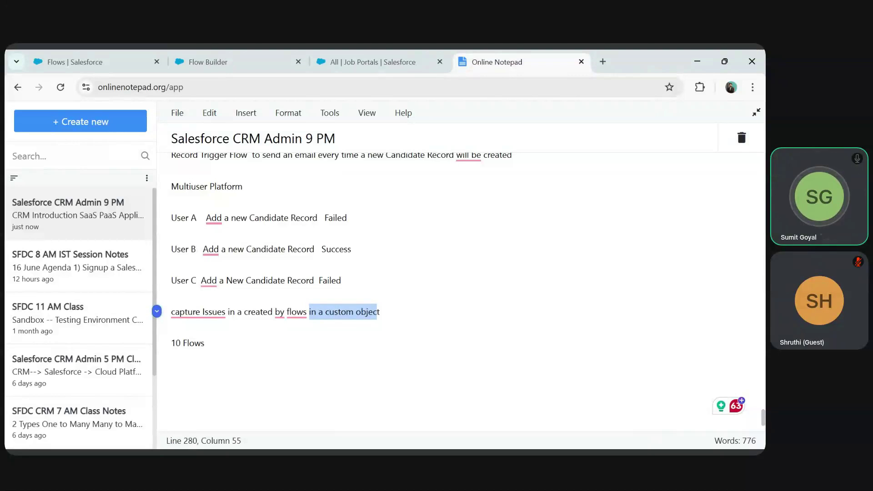
{"action": "left_click", "coordinate": [190, 343]}
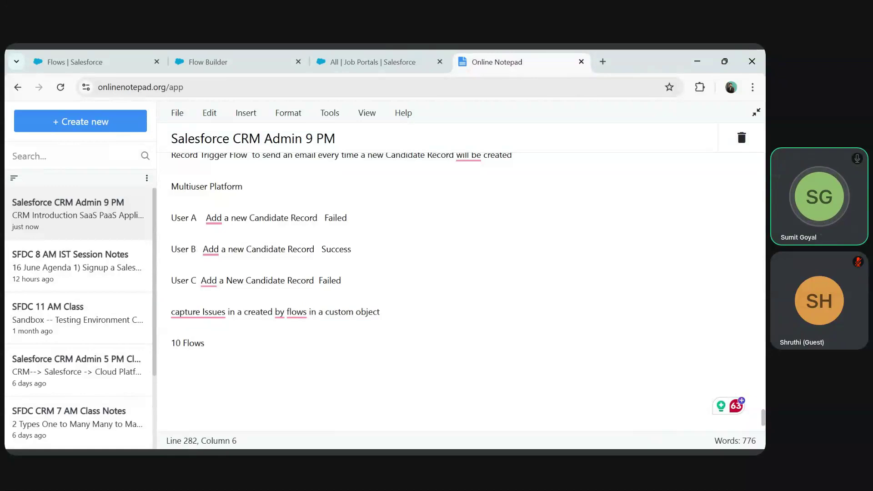
{"action": "key", "text": "alt+Tab"}
{"action": "key", "text": "alt+Tab"}
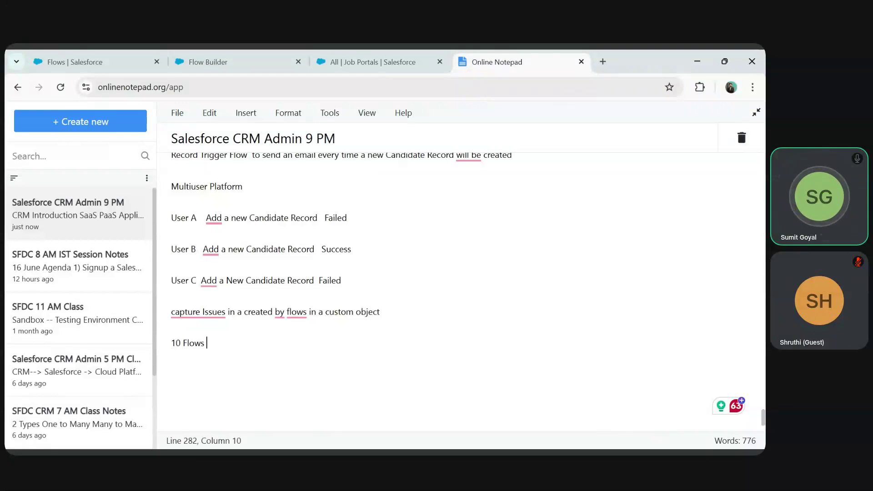
{"action": "key", "text": "Return"}
{"action": "key", "text": "Return"}
- Review the triggered flow types, then start noting 'Platform Event Trigger Flow:- helps to capture issues raised by'
{"action": "left_click", "coordinate": [213, 62]}
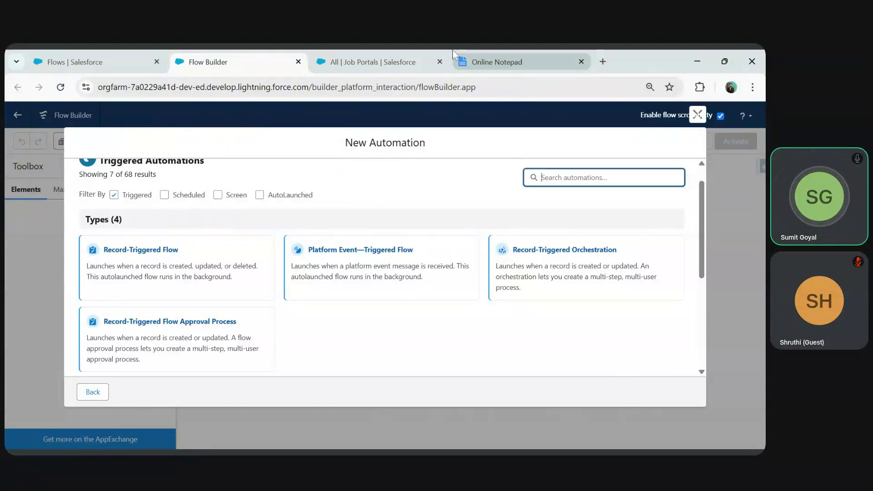
{"action": "left_click", "coordinate": [468, 56]}
{"action": "type", "text": "Platfo"}
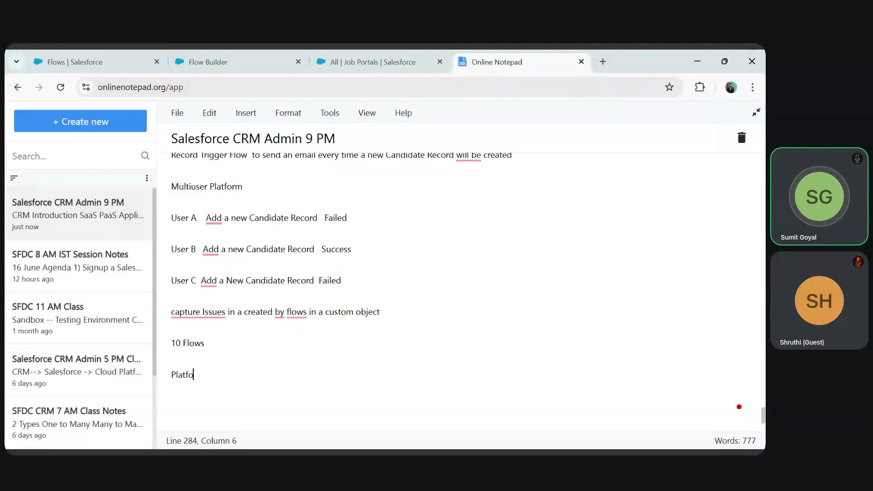
{"action": "type", "text": "rm Event Trigger Flow:-"}
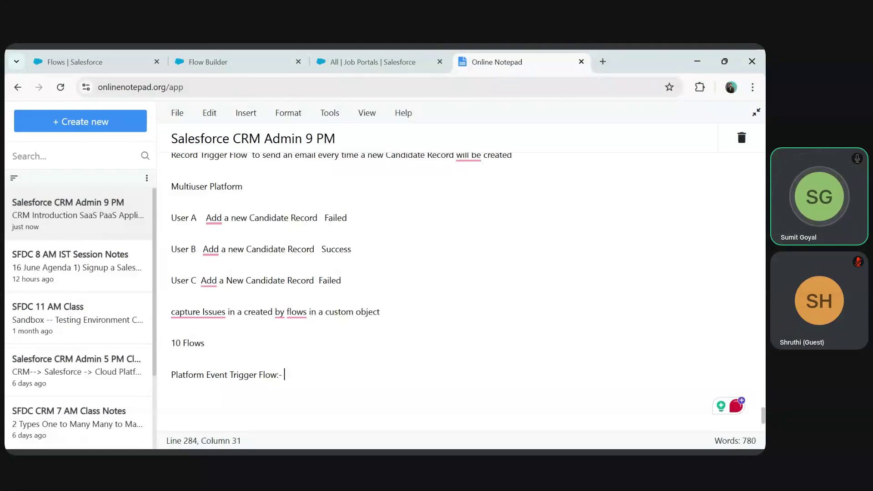
{"action": "type", "text": " hel"}
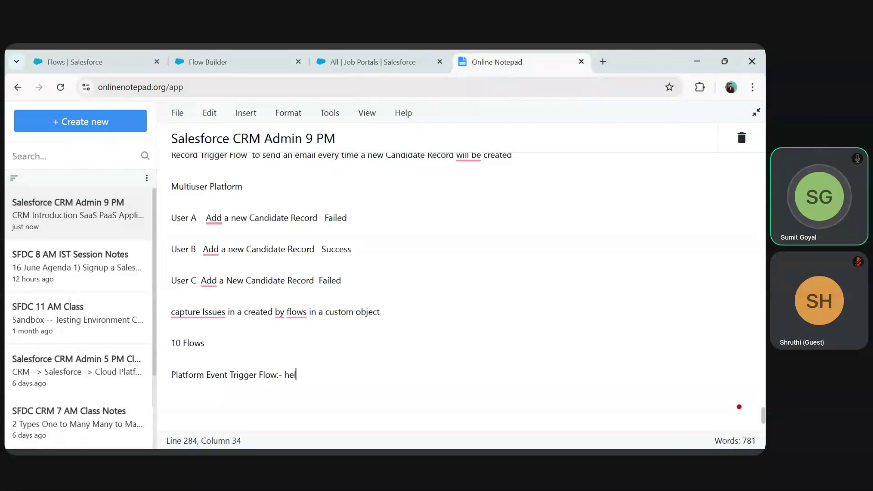
{"action": "type", "text": "ps to capture "}
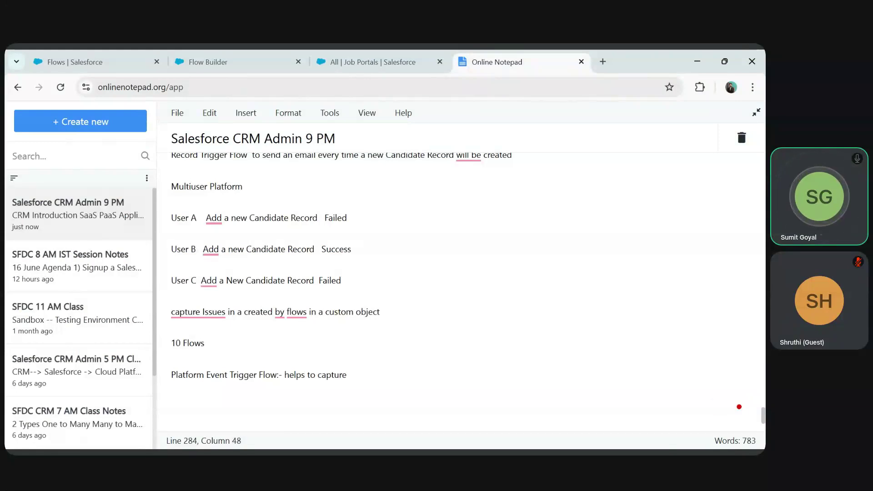
{"action": "type", "text": "issues raised ny"}
- Finish the note: issues raised by flows during operations are stored in a custom object
{"action": "key", "text": "BackSpace"}
{"action": "key", "text": "BackSpace"}
{"action": "key", "text": "BackSpace"}
{"action": "type", "text": "by flows "}
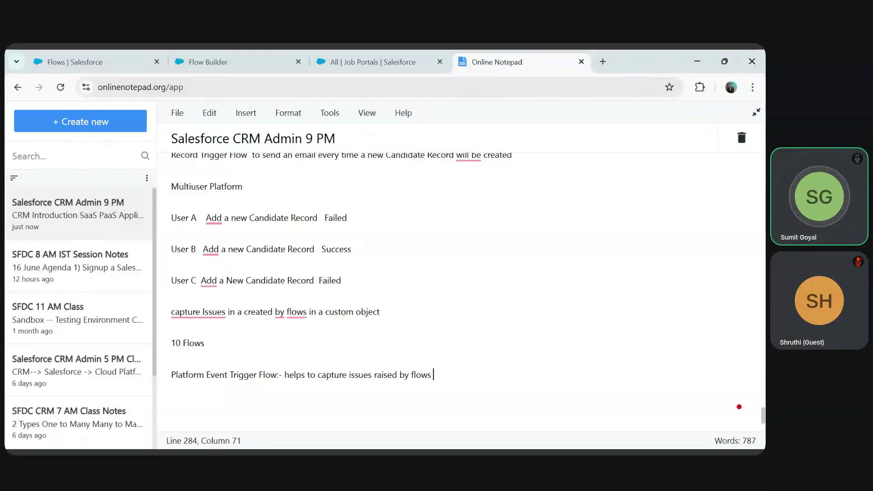
{"action": "type", "text": "during operations an"}
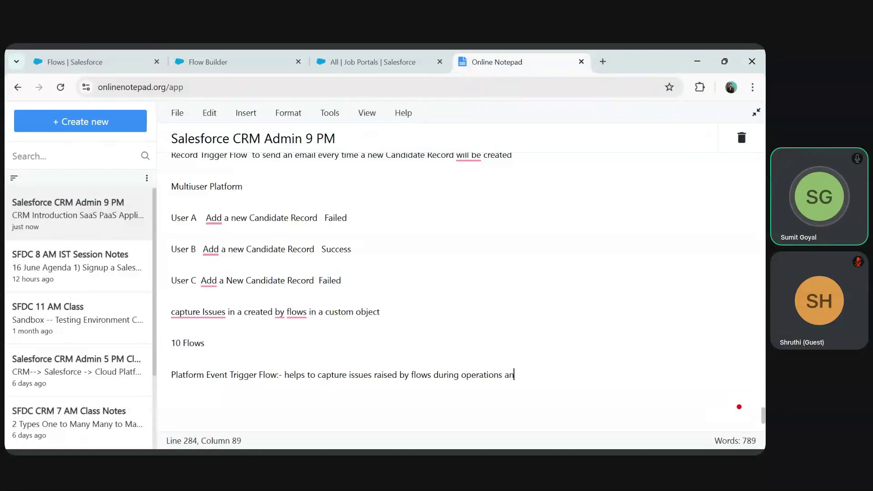
{"action": "type", "text": "d store that issues in a cyustom"}
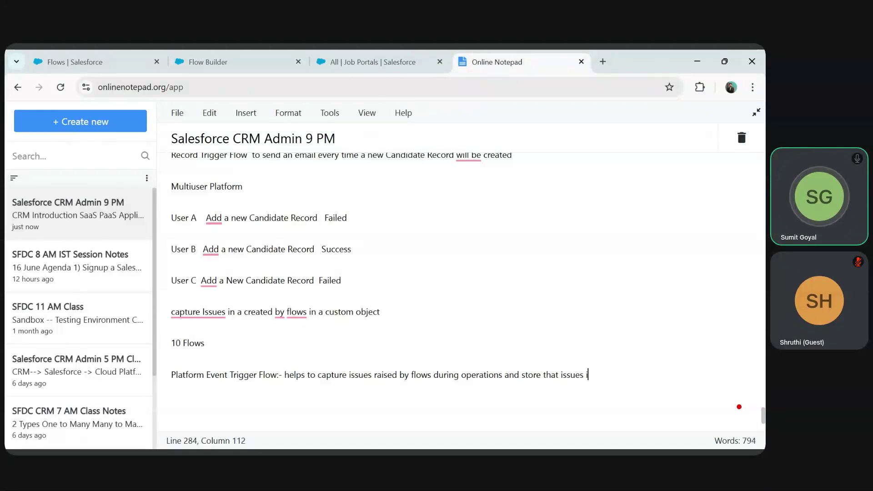
{"action": "key", "text": "BackSpace"}
{"action": "key", "text": "BackSpace"}
{"action": "key", "text": "BackSpace"}
{"action": "key", "text": "BackSpace"}
{"action": "key", "text": "BackSpace"}
{"action": "key", "text": "BackSpace"}
{"action": "type", "text": "ustom object"}
{"action": "key", "text": "BackSpace"}
{"action": "key", "text": "BackSpace"}
{"action": "key", "text": "BackSpace"}
{"action": "type", "text": "ect."}
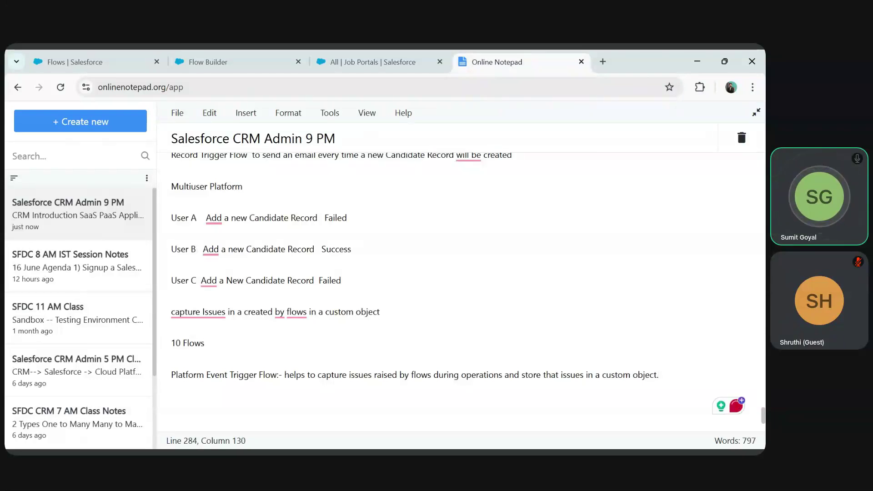
{"action": "key", "text": "alt+Tab"}
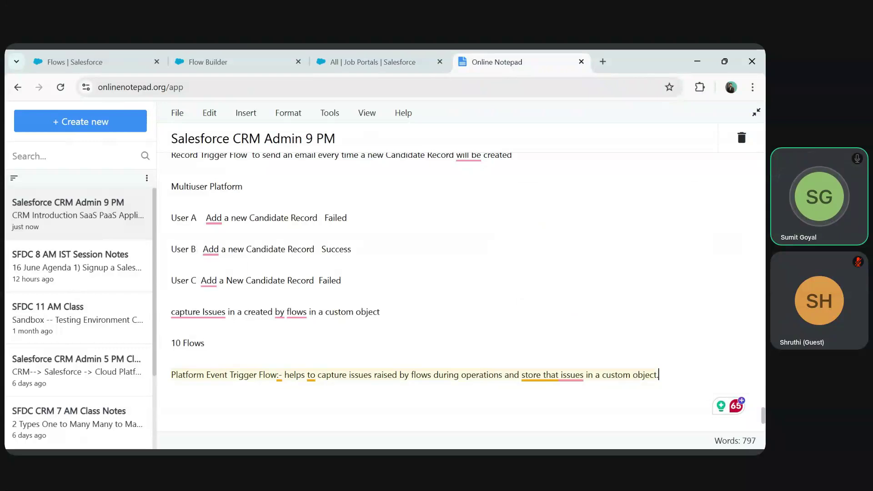
{"action": "left_click", "coordinate": [253, 68]}
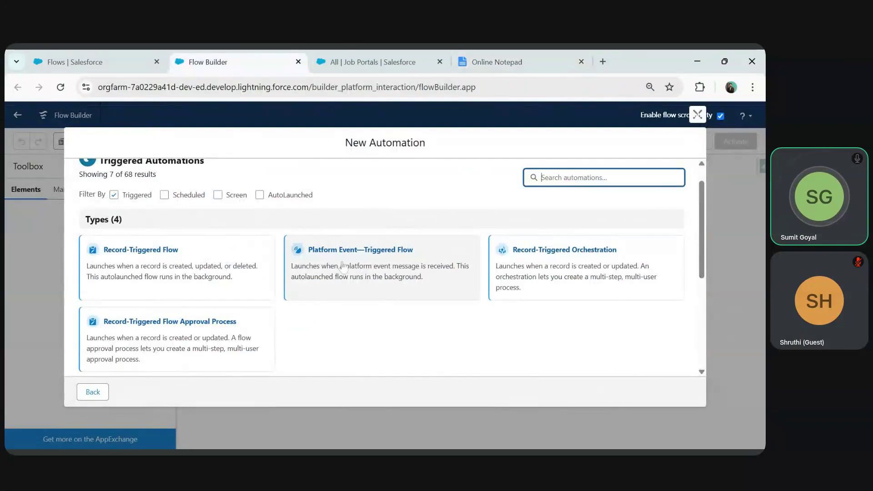
- Start a new Platform Event—Triggered Flow from the New Automation dialog
{"action": "mouse_move", "coordinate": [291, 267]}
{"action": "left_mouse_down"}
{"action": "mouse_move", "coordinate": [453, 273]}
{"action": "mouse_move", "coordinate": [464, 286]}
{"action": "left_mouse_up"}
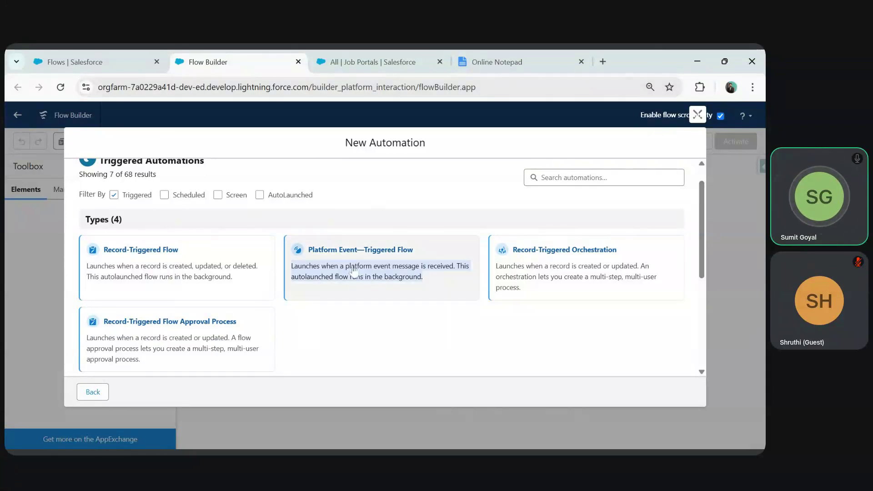
{"action": "left_click", "coordinate": [373, 275]}
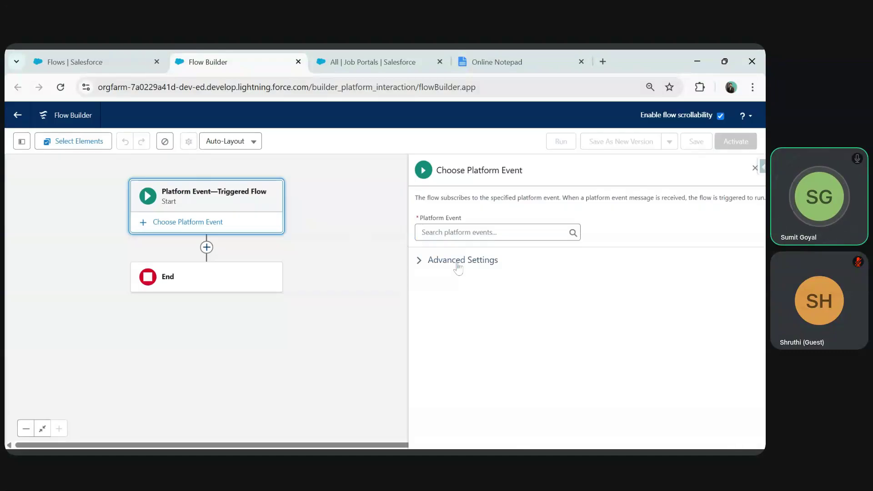
- Browse the platform event list down to Flow Execution Error Event, then go to Setup Flows
{"action": "left_click", "coordinate": [455, 232]}
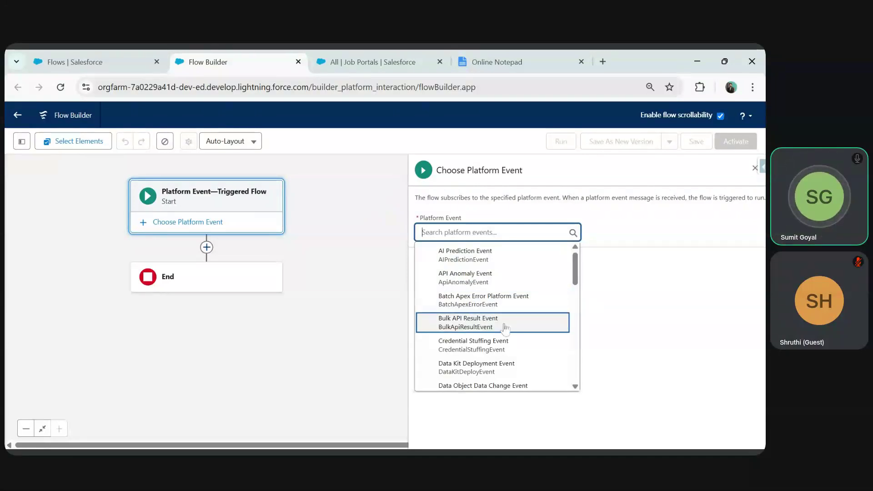
{"action": "scroll", "coordinate": [501, 324], "scroll_direction": "down", "scroll_amount": 1}
{"action": "scroll", "coordinate": [500, 326], "scroll_direction": "down", "scroll_amount": 1}
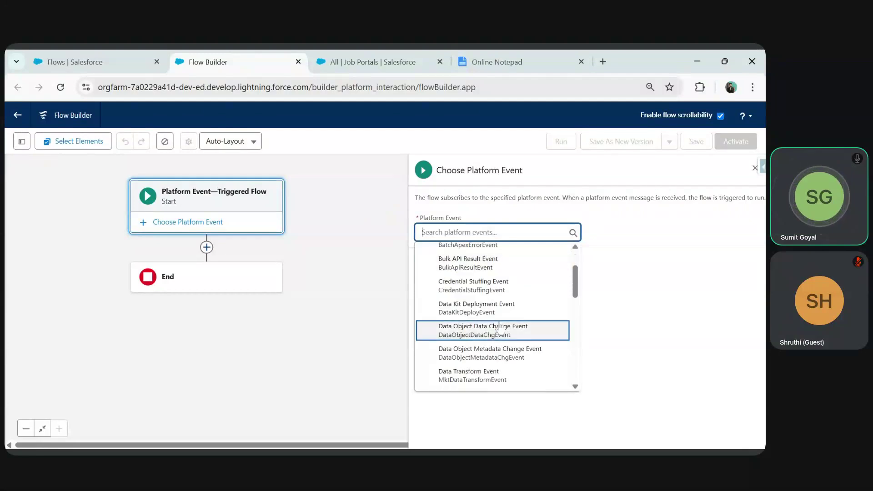
{"action": "scroll", "coordinate": [477, 313], "scroll_direction": "down", "scroll_amount": 4}
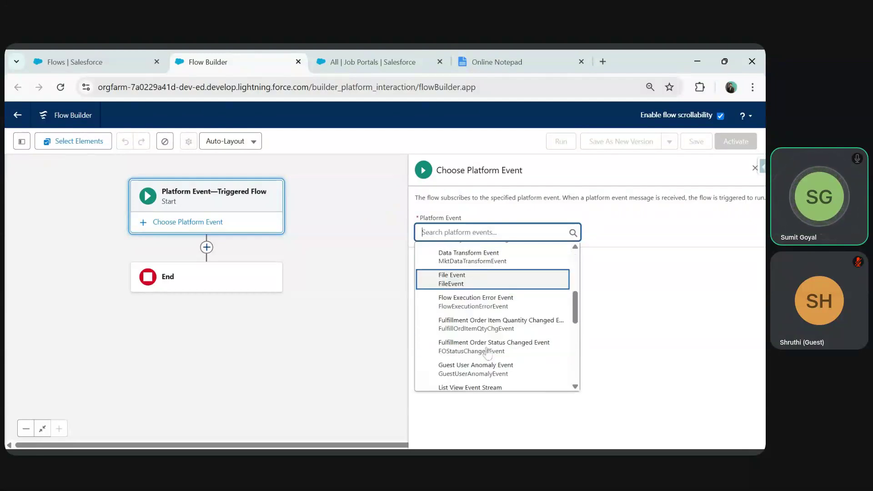
{"action": "scroll", "coordinate": [488, 346], "scroll_direction": "up", "scroll_amount": 3}
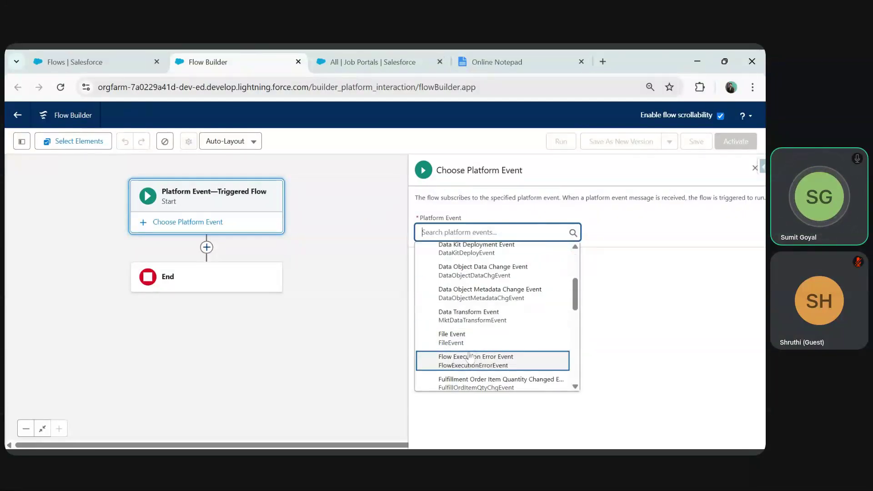
{"action": "scroll", "coordinate": [475, 350], "scroll_direction": "down", "scroll_amount": 3}
{"action": "scroll", "coordinate": [475, 350], "scroll_direction": "down", "scroll_amount": 3}
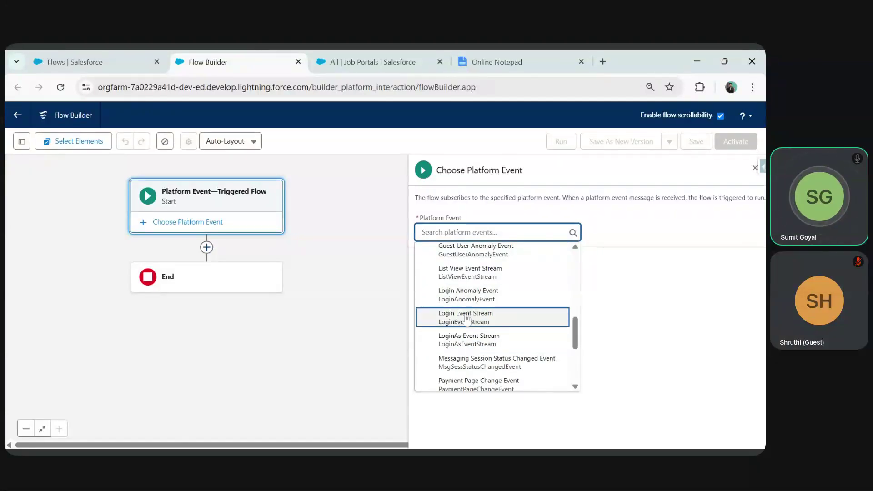
{"action": "scroll", "coordinate": [575, 348], "scroll_direction": "down", "scroll_amount": 3}
{"action": "left_click_drag", "start_coordinate": [576, 352], "coordinate": [579, 313]}
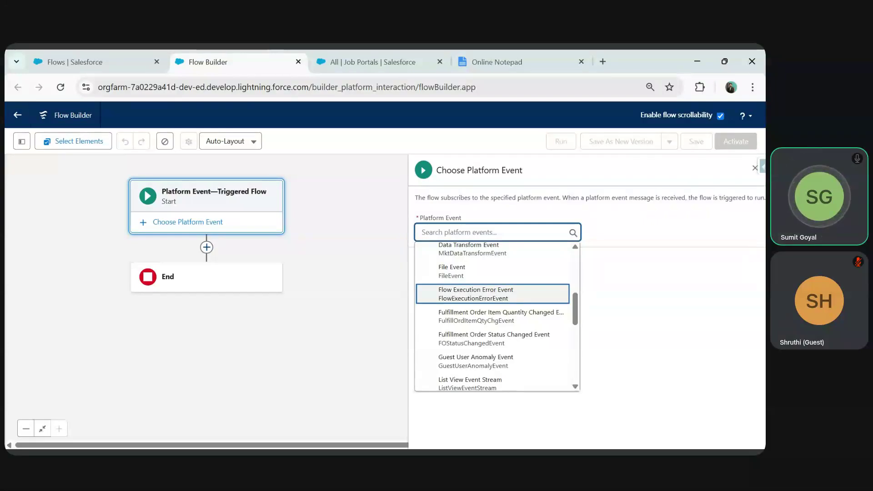
{"action": "left_click", "coordinate": [80, 51]}
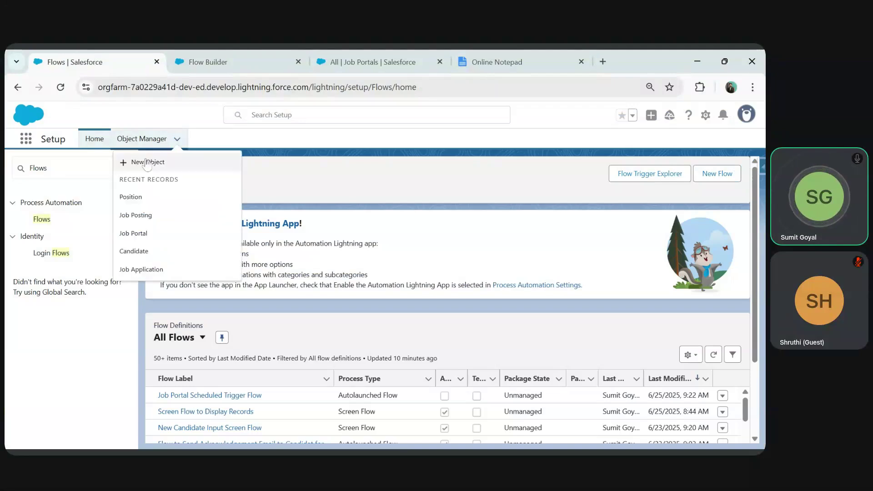
- Start a new custom object labelled Custom Error Log, plural Custom Error Logs
{"action": "left_click", "coordinate": [147, 163]}
{"action": "left_click", "coordinate": [343, 51]}
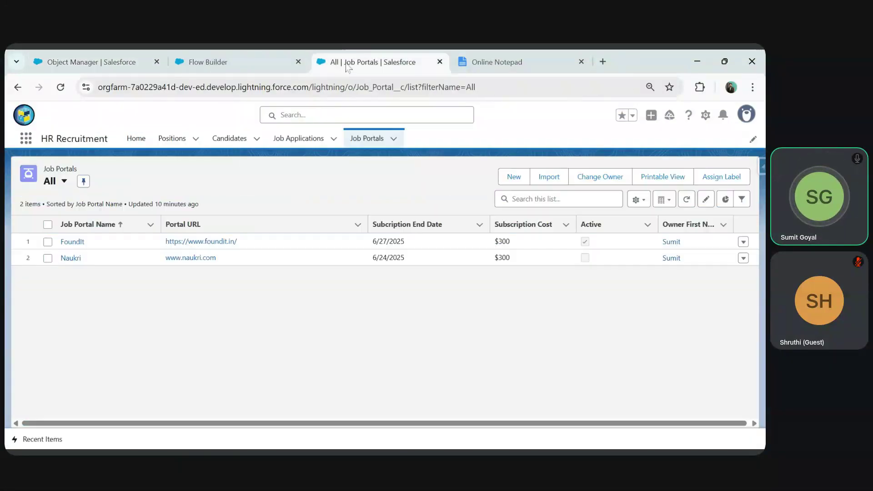
{"action": "left_click", "coordinate": [162, 51]}
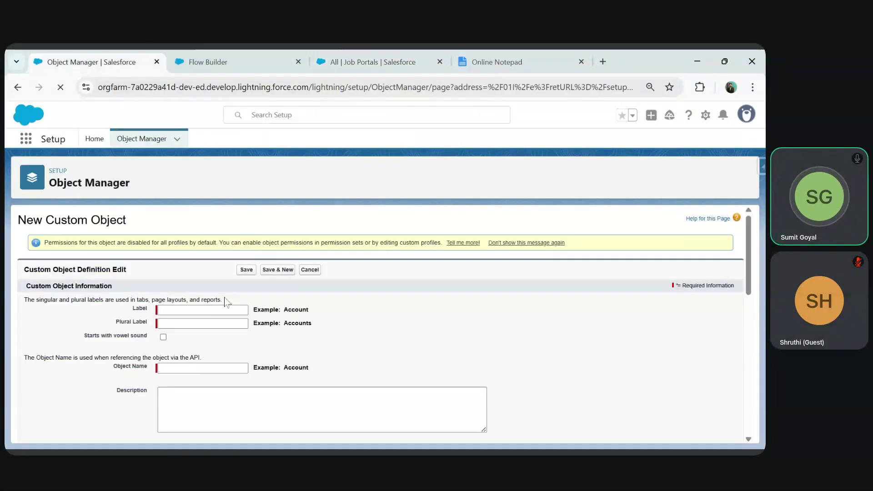
{"action": "type", "text": "Csutom"}
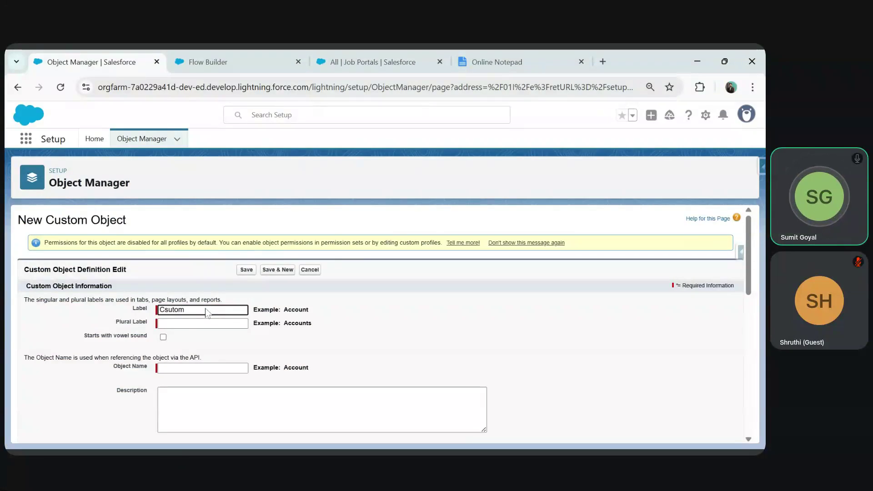
{"action": "key", "text": "BackSpace"}
{"action": "key", "text": "BackSpace"}
{"action": "key", "text": "BackSpace"}
{"action": "key", "text": "BackSpace"}
{"action": "type", "text": "ustom Error L"}
{"action": "key", "text": "BackSpace"}
{"action": "key", "text": "Tab"}
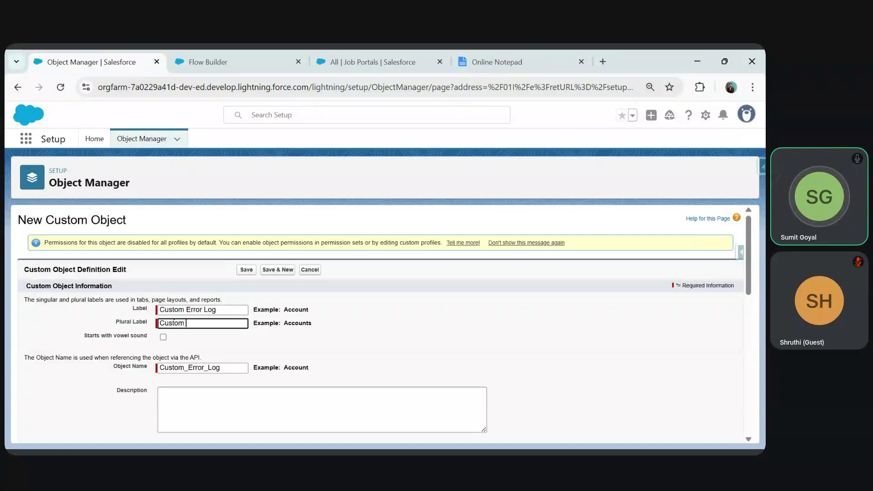
{"action": "type", "text": "Custom Error Logs"}
{"action": "key", "text": "Tab"}
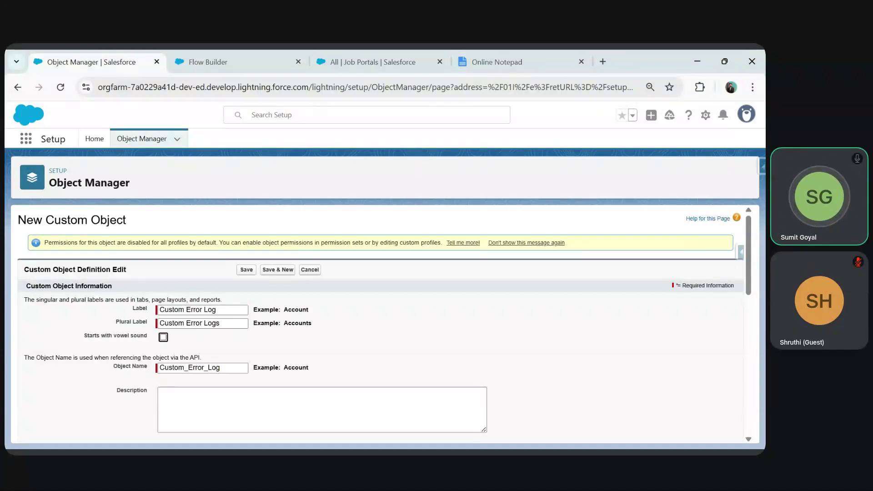
- Make the record name Error Log Id, an Auto Number in ER-{000000} format starting at 1
{"action": "scroll", "coordinate": [319, 343], "scroll_direction": "down", "scroll_amount": 5}
{"action": "left_click", "coordinate": [236, 284]}
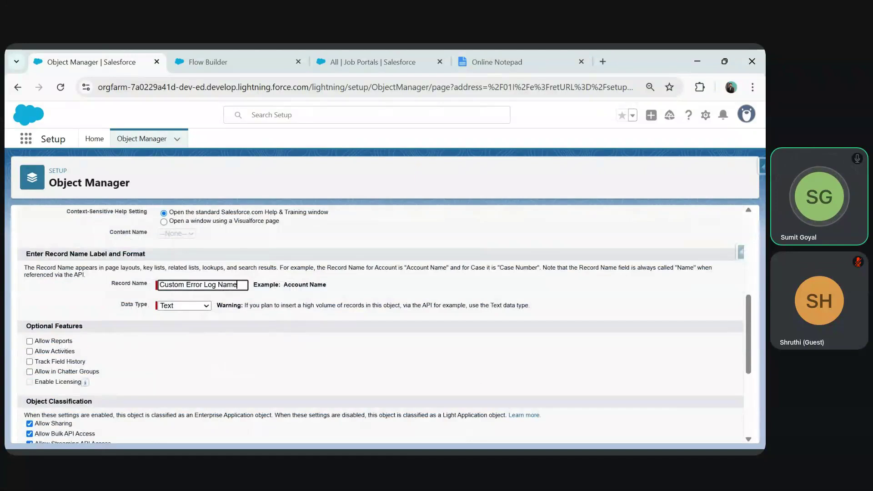
{"action": "key", "text": "BackSpace"}
{"action": "key", "text": "BackSpace"}
{"action": "key", "text": "BackSpace"}
{"action": "key", "text": "BackSpace"}
{"action": "key", "text": "BackSpace"}
{"action": "key", "text": "BackSpace"}
{"action": "key", "text": "BackSpace"}
{"action": "key", "text": "BackSpace"}
{"action": "key", "text": "BackSpace"}
{"action": "key", "text": "BackSpace"}
{"action": "key", "text": "BackSpace"}
{"action": "key", "text": "BackSpace"}
{"action": "key", "text": "BackSpace"}
{"action": "key", "text": "BackSpace"}
{"action": "key", "text": "BackSpace"}
{"action": "key", "text": "BackSpace"}
{"action": "key", "text": "BackSpace"}
{"action": "key", "text": "BackSpace"}
{"action": "key", "text": "BackSpace"}
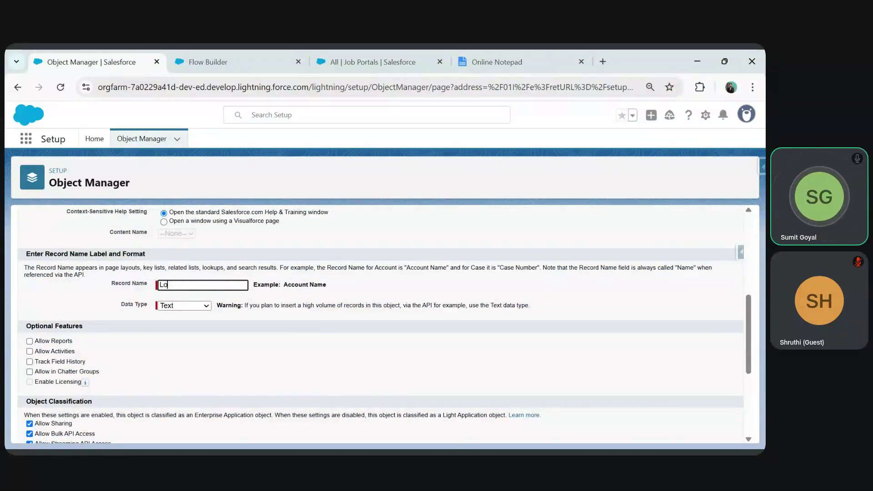
{"action": "type", "text": "Error L"}
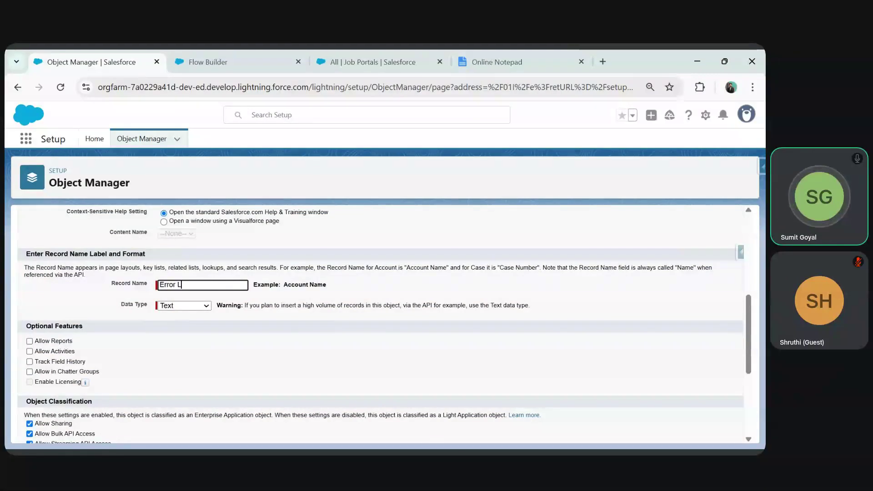
{"action": "type", "text": "og Id"}
{"action": "key", "text": "Tab"}
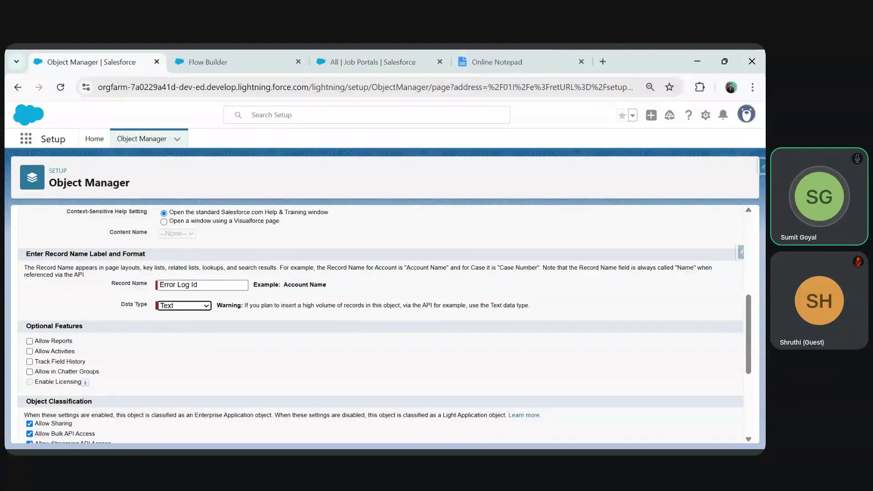
{"action": "left_click", "coordinate": [182, 306]}
{"action": "left_click", "coordinate": [177, 326]}
{"action": "left_click", "coordinate": [178, 319]}
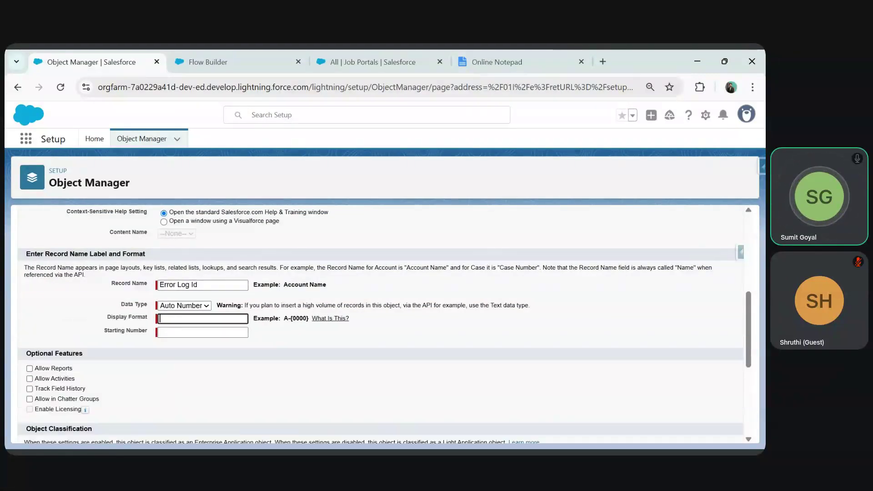
{"action": "type", "text": "ER-{000000}"}
{"action": "key", "text": "Tab"}
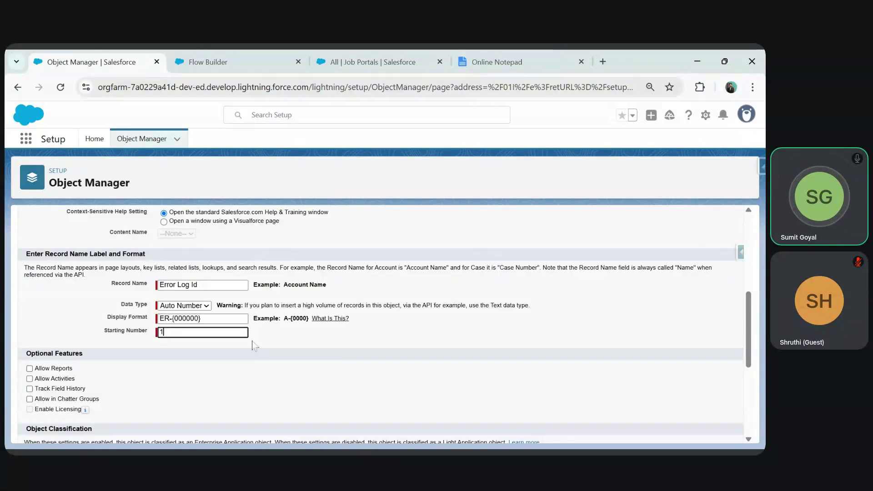
{"action": "left_click", "coordinate": [341, 348]}
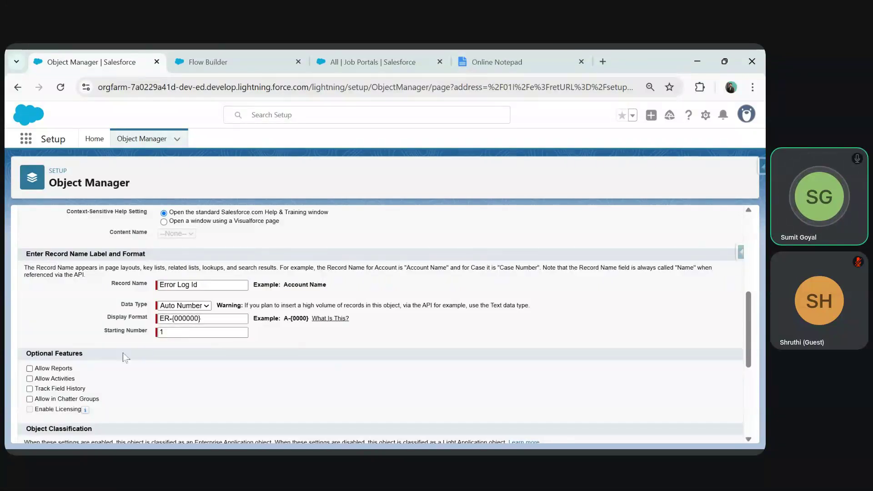
- Enable Allow Reports, Allow Search and Launch Tab Wizard, then save the object
{"action": "scroll", "coordinate": [125, 358], "scroll_direction": "down", "scroll_amount": 4}
{"action": "scroll", "coordinate": [31, 255], "scroll_direction": "up", "scroll_amount": 3}
{"action": "left_click", "coordinate": [30, 250]}
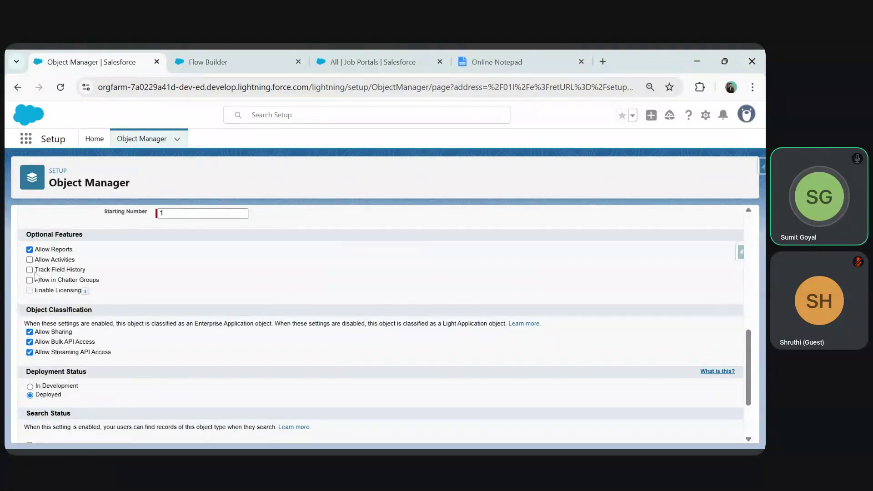
{"action": "scroll", "coordinate": [119, 345], "scroll_direction": "down", "scroll_amount": 1}
{"action": "scroll", "coordinate": [119, 345], "scroll_direction": "down", "scroll_amount": 3}
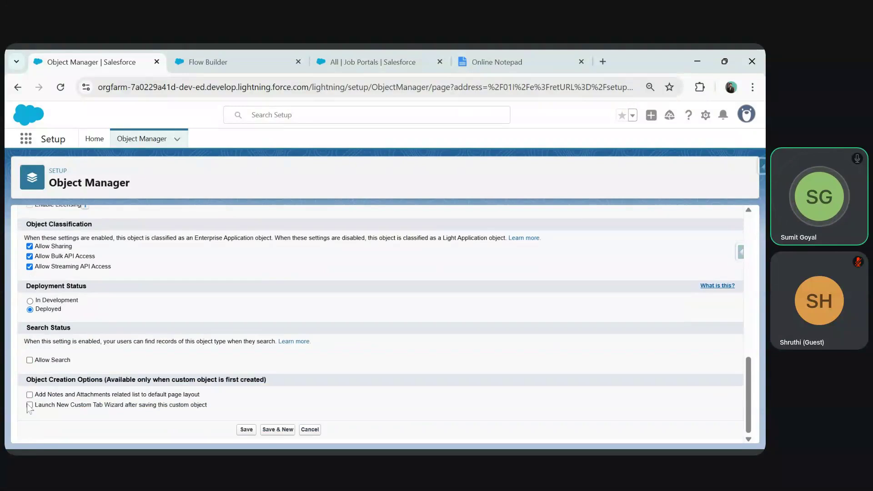
{"action": "left_click", "coordinate": [29, 405]}
{"action": "left_click", "coordinate": [30, 360]}
{"action": "left_click", "coordinate": [246, 430]}
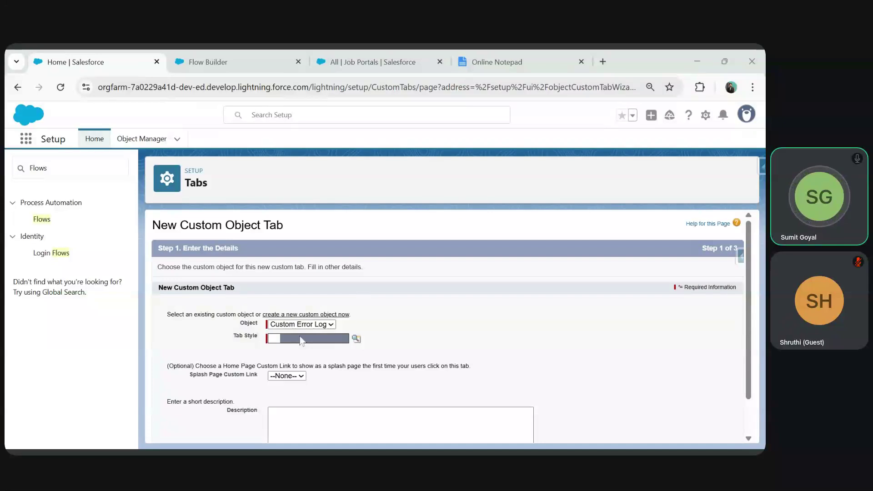
- Create a Desk-styled Custom Error Logs tab and include it in the HR Recruitment app
{"action": "left_click", "coordinate": [300, 340]}
{"action": "scroll", "coordinate": [522, 331], "scroll_direction": "down", "scroll_amount": 1}
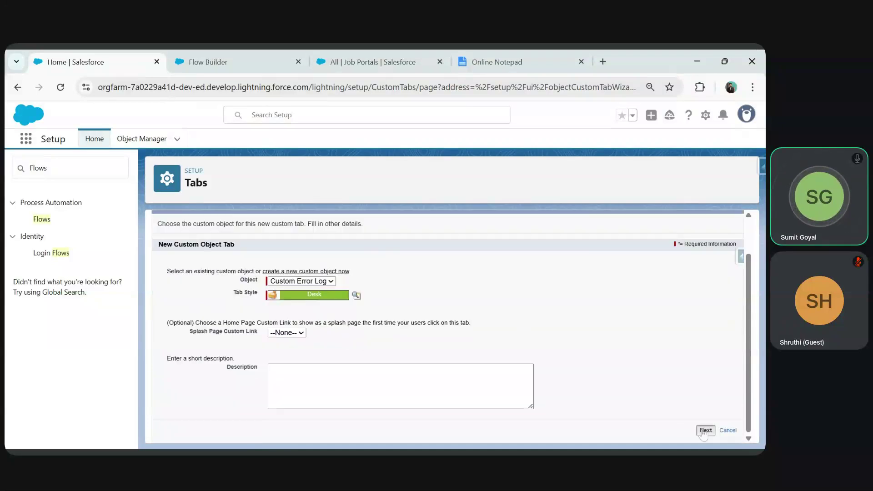
{"action": "left_click", "coordinate": [704, 430]}
{"action": "scroll", "coordinate": [700, 272], "scroll_direction": "down", "scroll_amount": 6}
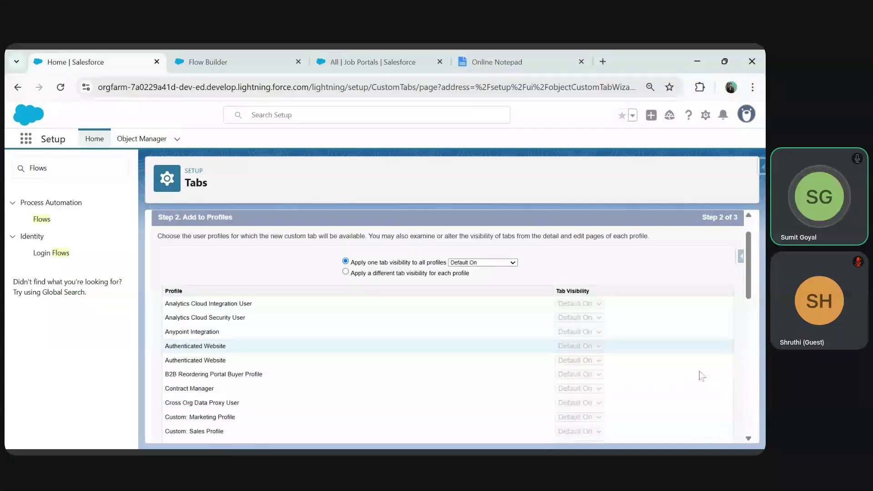
{"action": "scroll", "coordinate": [708, 417], "scroll_direction": "down", "scroll_amount": 2}
{"action": "left_click", "coordinate": [706, 430]}
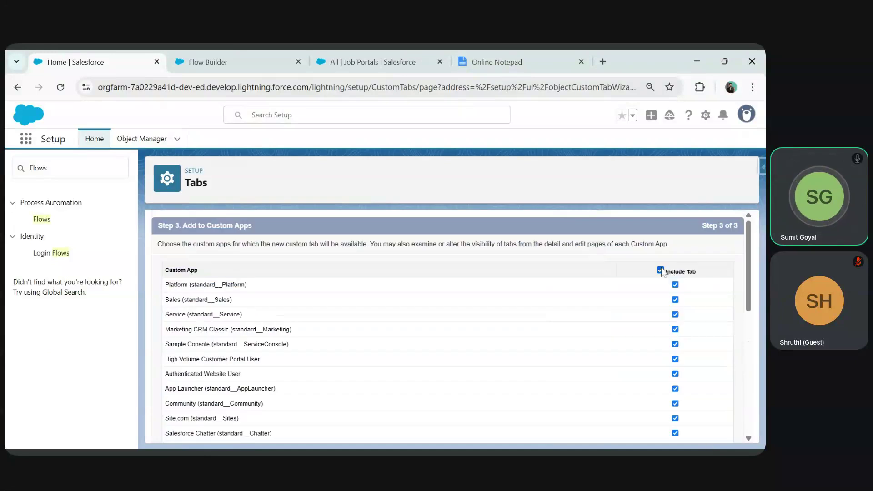
{"action": "scroll", "coordinate": [664, 282], "scroll_direction": "down", "scroll_amount": 5}
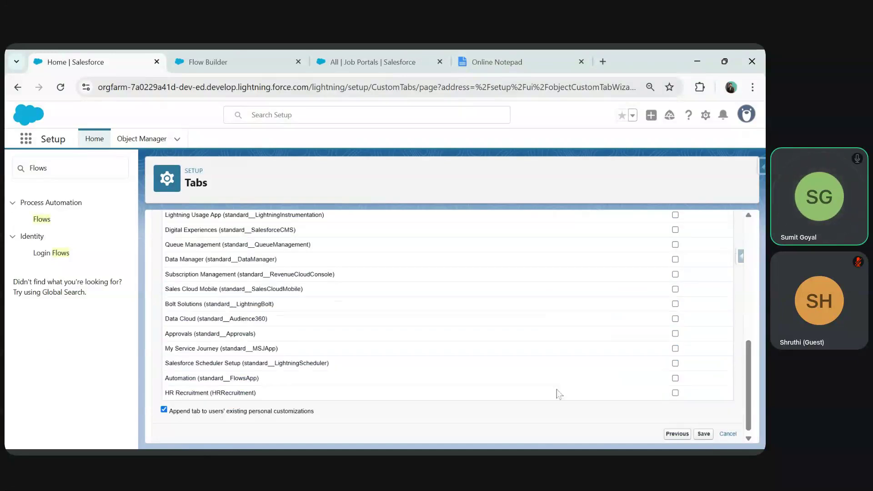
{"action": "left_click", "coordinate": [675, 390]}
{"action": "left_click", "coordinate": [703, 431]}
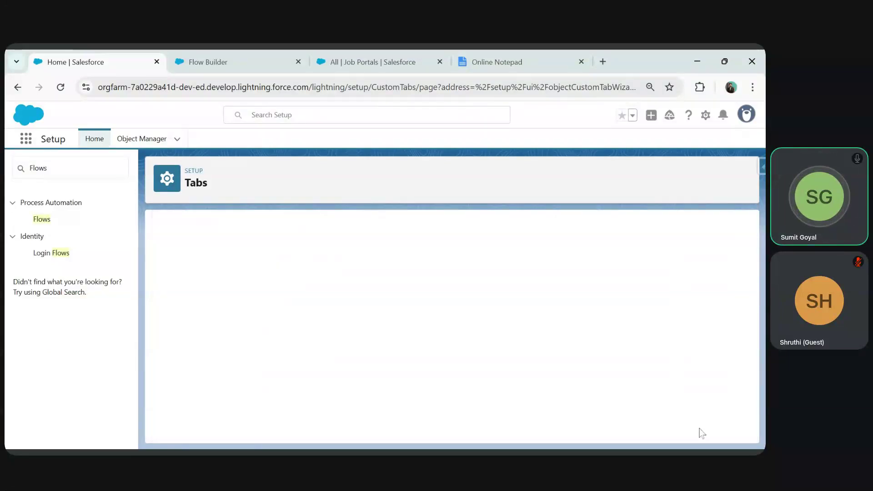
- Reload the app to show the new tab, then return to Custom Error Log setup
{"action": "left_click", "coordinate": [353, 55]}
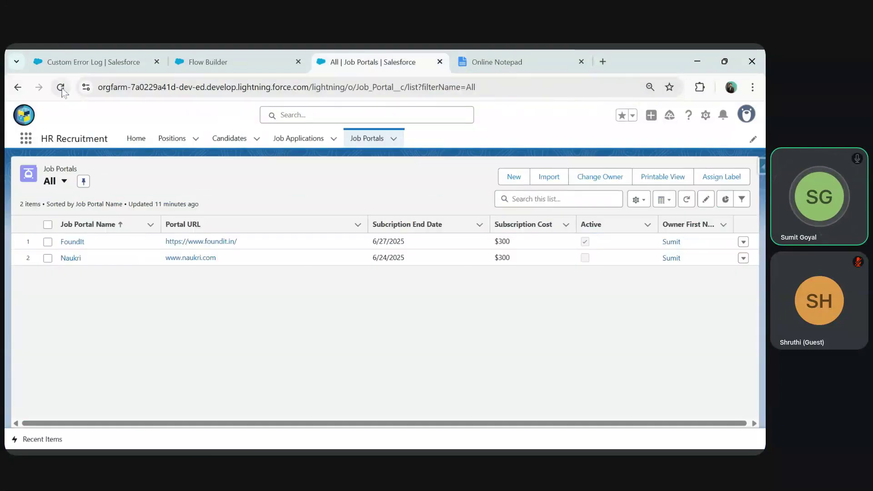
{"action": "left_click", "coordinate": [60, 87]}
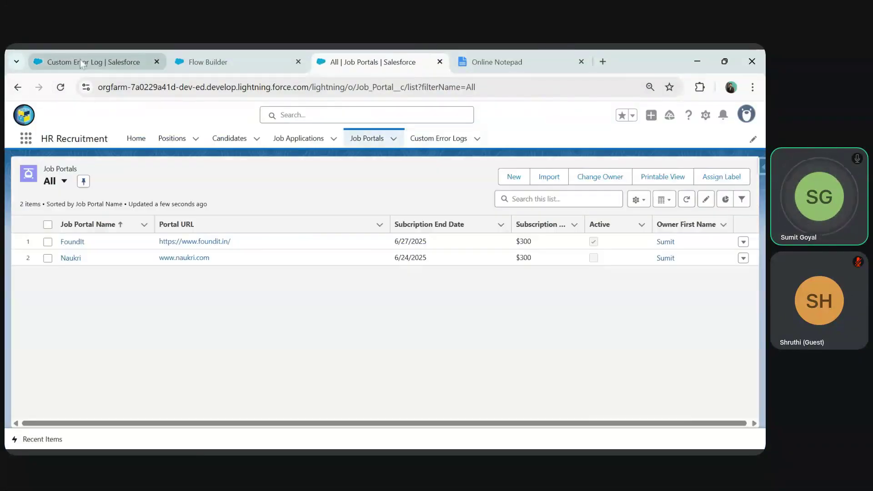
{"action": "left_click", "coordinate": [93, 62]}
- Add an Error Message Text Area (Long) field to Custom Error Log, including it on the page layout
{"action": "left_click", "coordinate": [51, 244]}
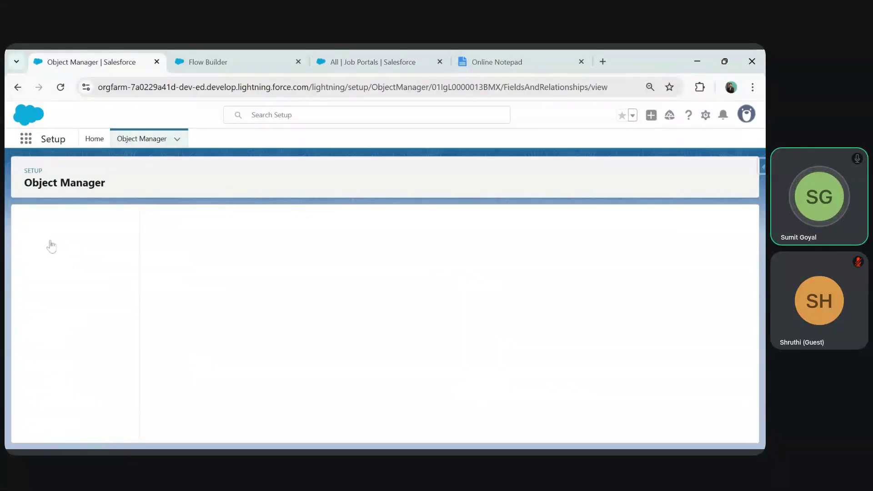
{"action": "left_click", "coordinate": [518, 227]}
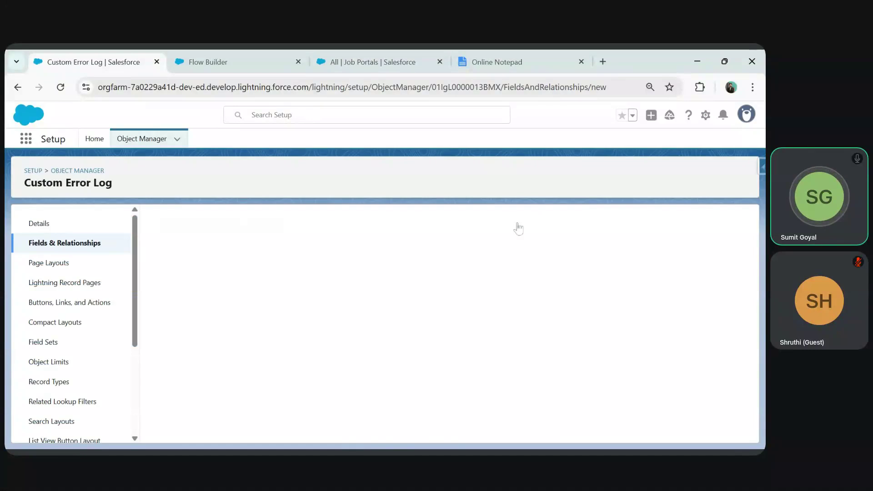
{"action": "scroll", "coordinate": [246, 352], "scroll_direction": "down", "scroll_amount": 5}
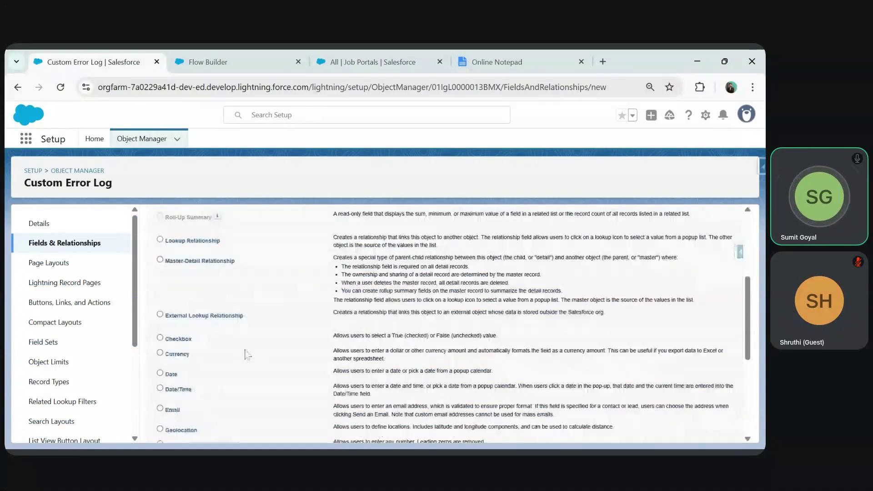
{"action": "scroll", "coordinate": [246, 353], "scroll_direction": "down", "scroll_amount": 4}
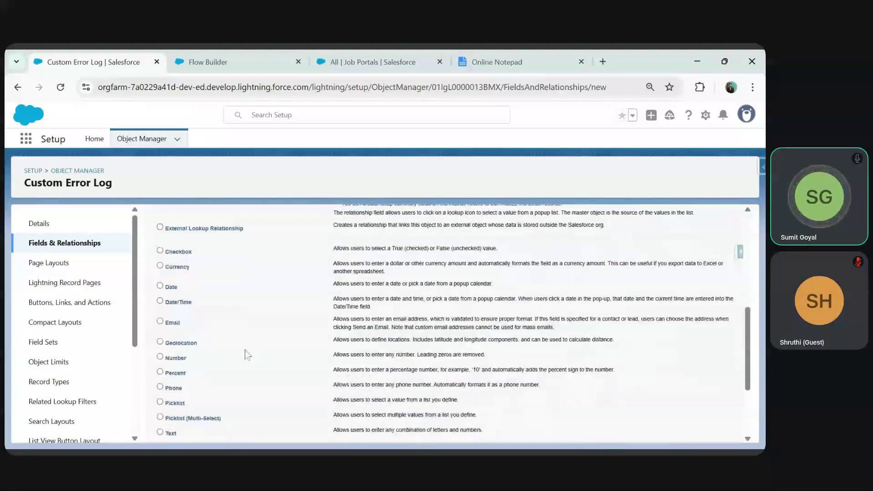
{"action": "scroll", "coordinate": [246, 353], "scroll_direction": "up", "scroll_amount": 3}
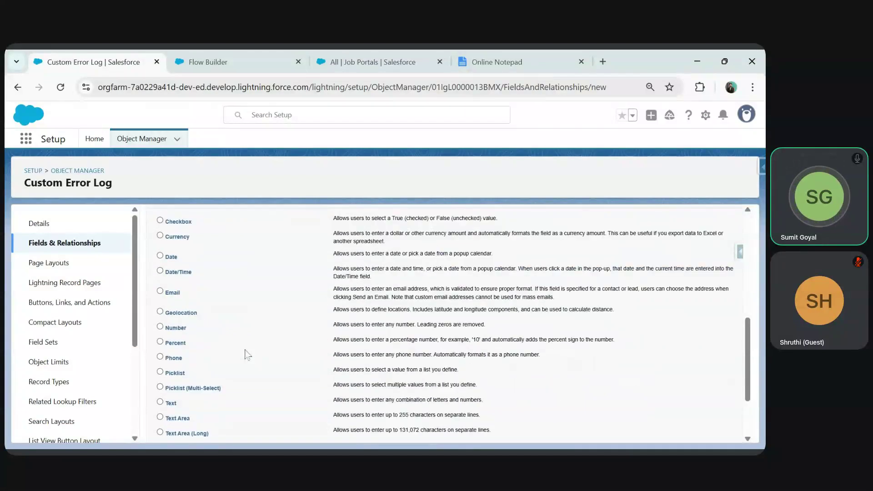
{"action": "scroll", "coordinate": [245, 353], "scroll_direction": "down", "scroll_amount": 1}
{"action": "scroll", "coordinate": [246, 353], "scroll_direction": "down", "scroll_amount": 2}
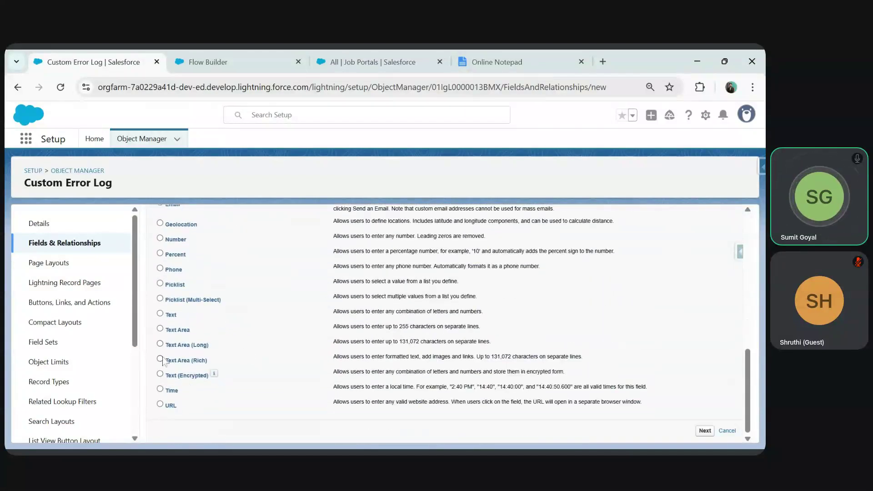
{"action": "left_click", "coordinate": [160, 345]}
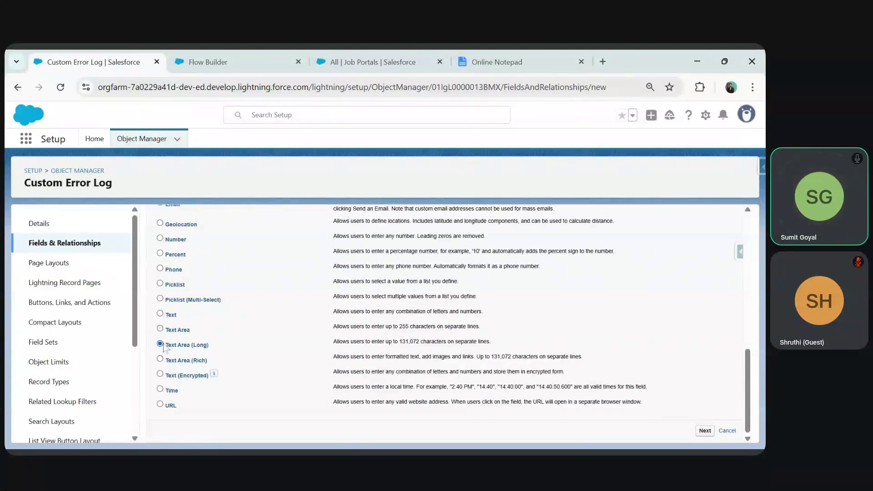
{"action": "left_click", "coordinate": [705, 431]}
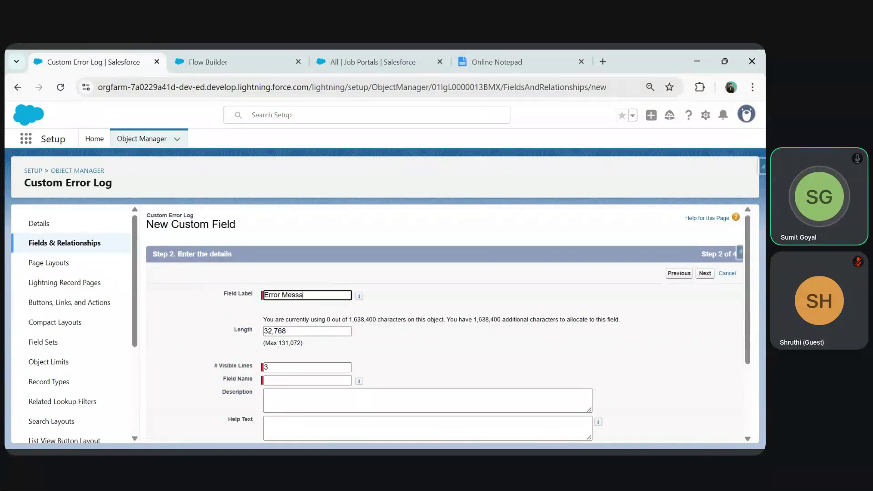
{"action": "key", "text": "Tab"}
{"action": "left_click", "coordinate": [704, 275]}
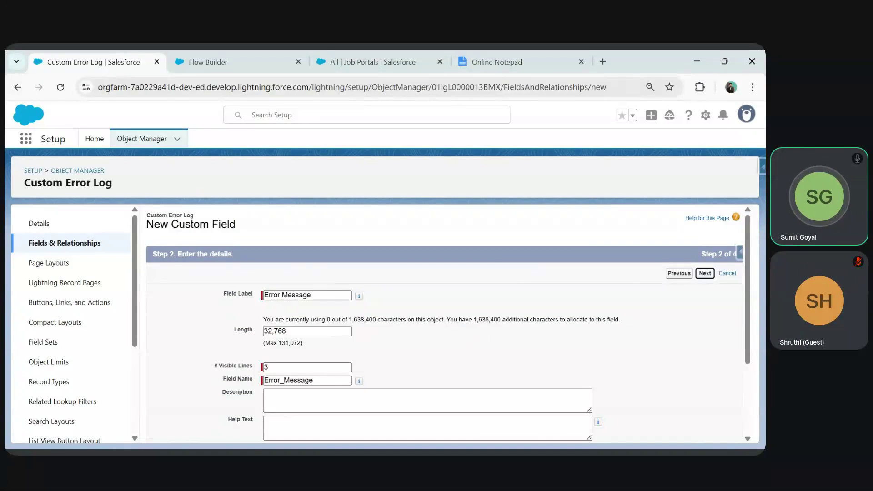
{"action": "left_click", "coordinate": [704, 275]}
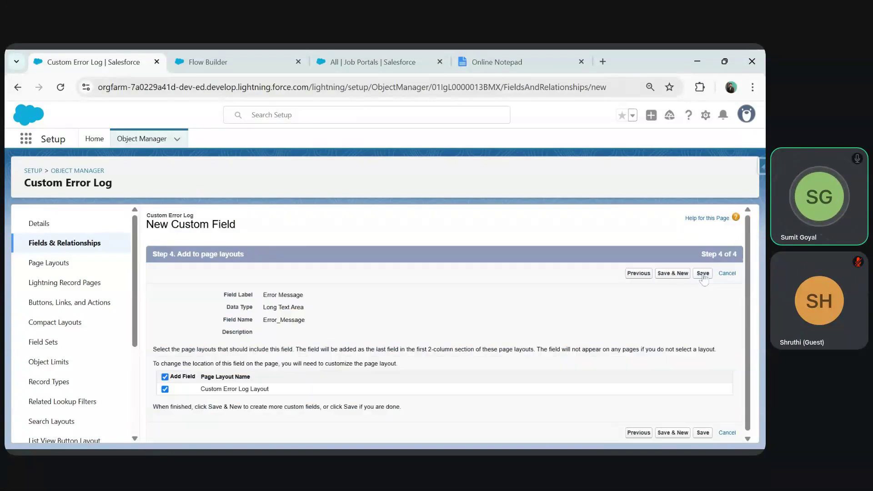
{"action": "left_click", "coordinate": [674, 277]}
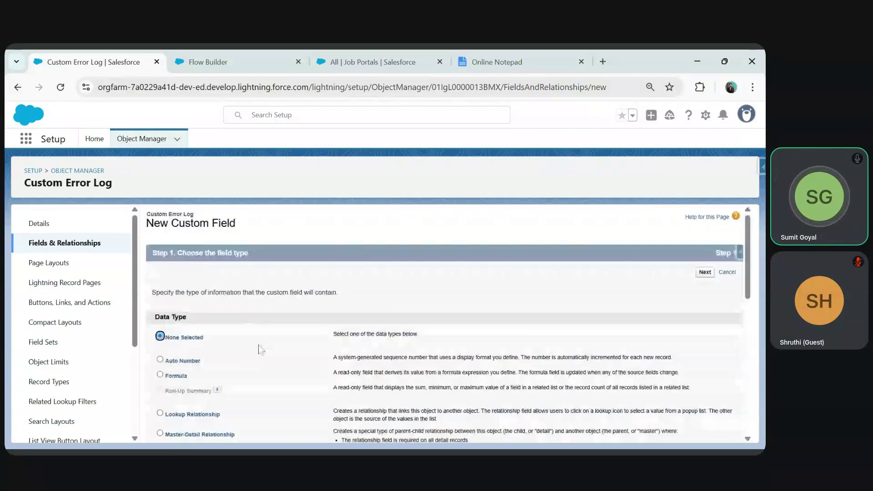
- Add a Text field named Flow Name with length 250
{"action": "scroll", "coordinate": [245, 317], "scroll_direction": "down", "scroll_amount": 8}
{"action": "left_click", "coordinate": [160, 352]}
{"action": "scroll", "coordinate": [177, 323], "scroll_direction": "down", "scroll_amount": 1}
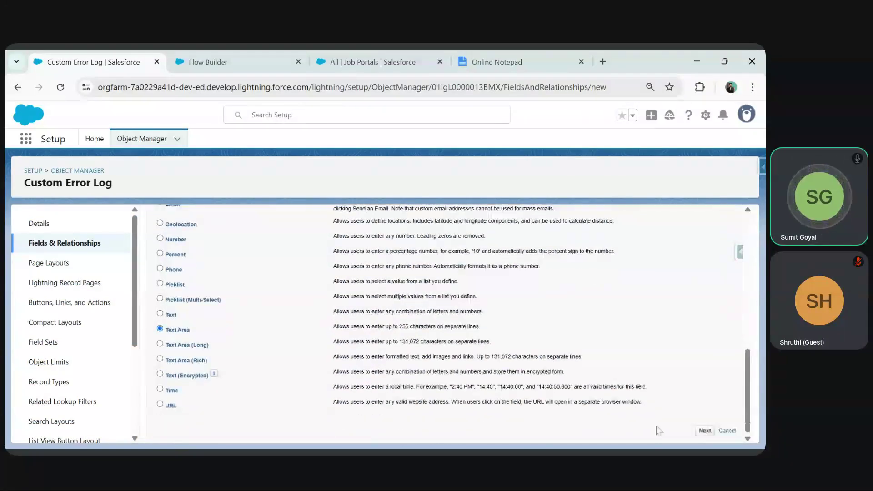
{"action": "left_click", "coordinate": [161, 313]}
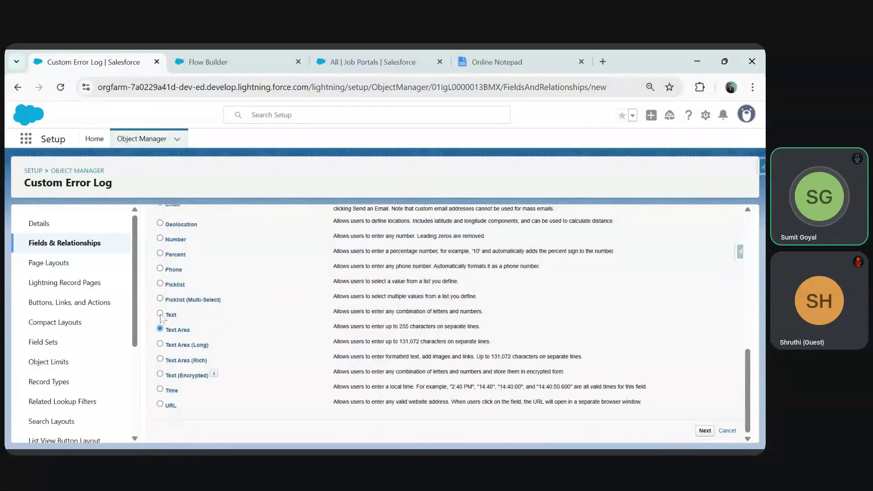
{"action": "left_click", "coordinate": [704, 430]}
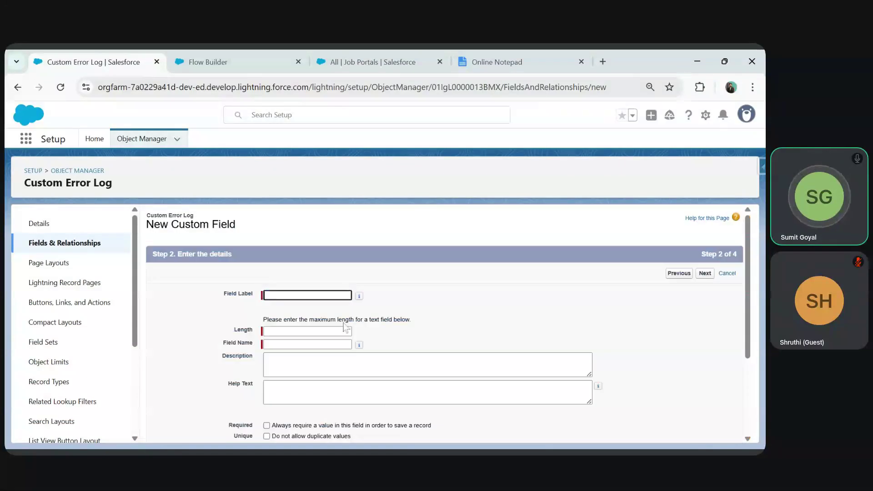
{"action": "type", "text": "Flow Name"}
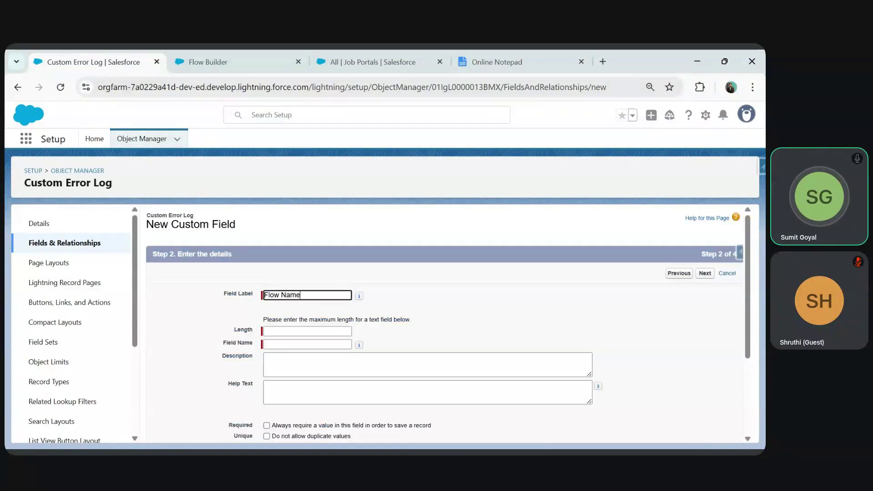
{"action": "key", "text": "Tab"}
{"action": "key", "text": "Tab"}
{"action": "type", "text": "250"}
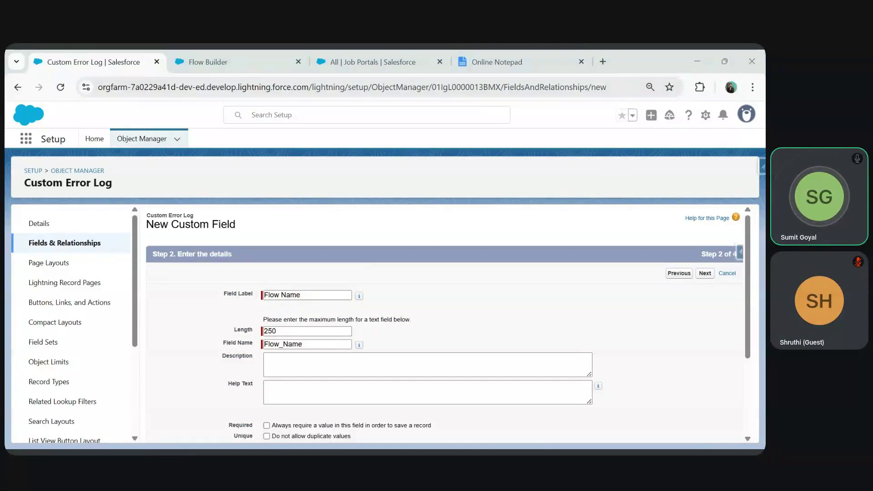
{"action": "scroll", "coordinate": [680, 285], "scroll_direction": "down", "scroll_amount": 3}
{"action": "scroll", "coordinate": [681, 286], "scroll_direction": "up", "scroll_amount": 3}
{"action": "left_click", "coordinate": [705, 274]}
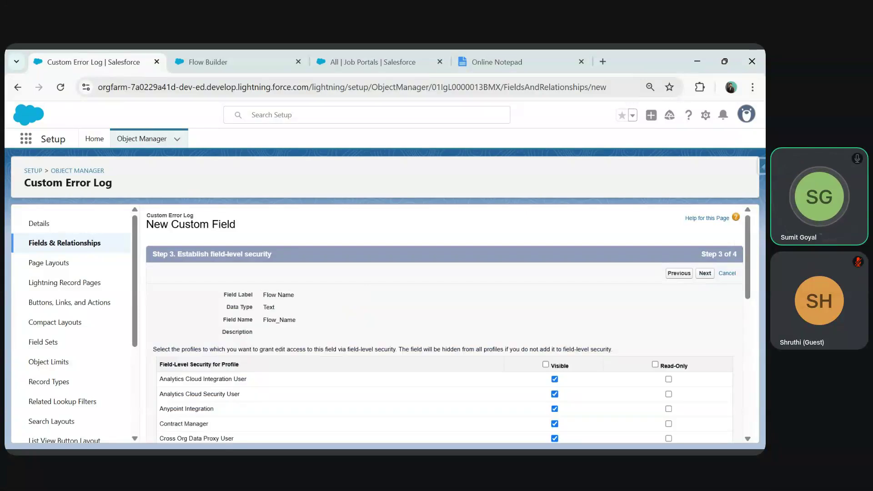
{"action": "left_click", "coordinate": [705, 273]}
{"action": "left_click", "coordinate": [673, 274]}
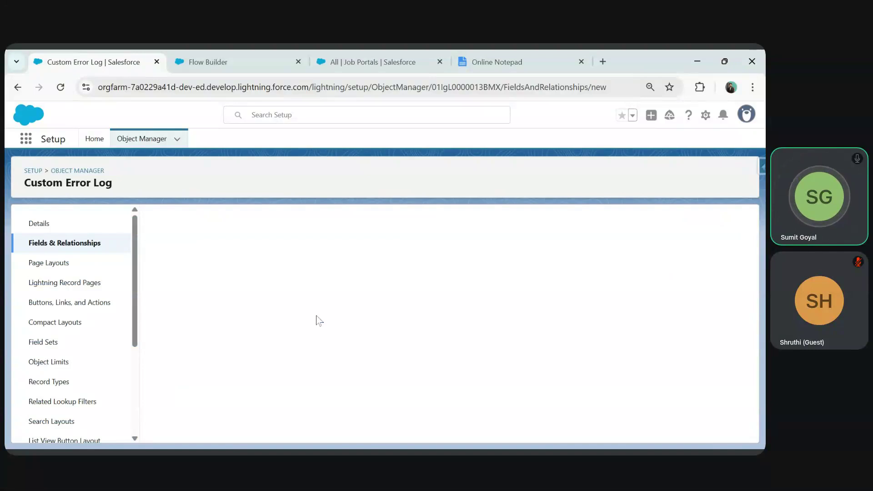
- Add a Text field named User Name with length 100
{"action": "scroll", "coordinate": [318, 318], "scroll_direction": "down", "scroll_amount": 5}
{"action": "scroll", "coordinate": [177, 363], "scroll_direction": "down", "scroll_amount": 1}
{"action": "left_click", "coordinate": [160, 337]}
{"action": "scroll", "coordinate": [182, 336], "scroll_direction": "down", "scroll_amount": 1}
{"action": "left_click", "coordinate": [705, 431]}
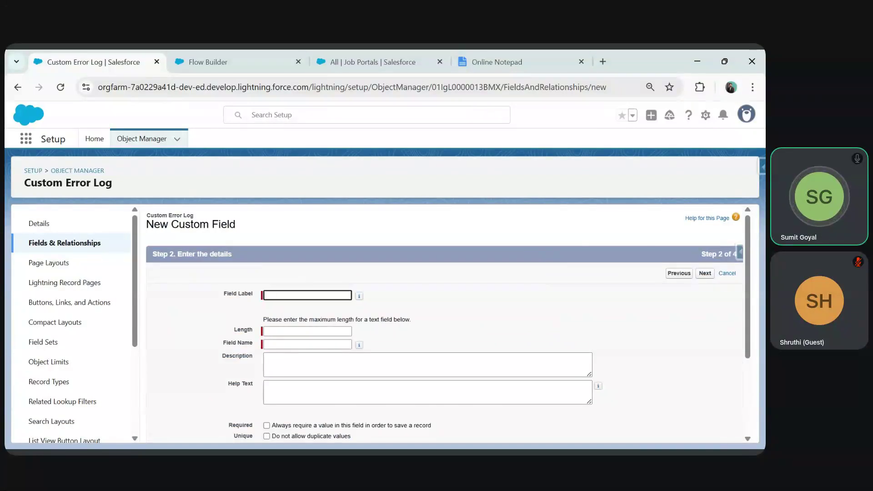
{"action": "type", "text": "User Name"}
{"action": "key", "text": "Tab"}
{"action": "key", "text": "Tab"}
{"action": "type", "text": "100"}
{"action": "left_click", "coordinate": [704, 274]}
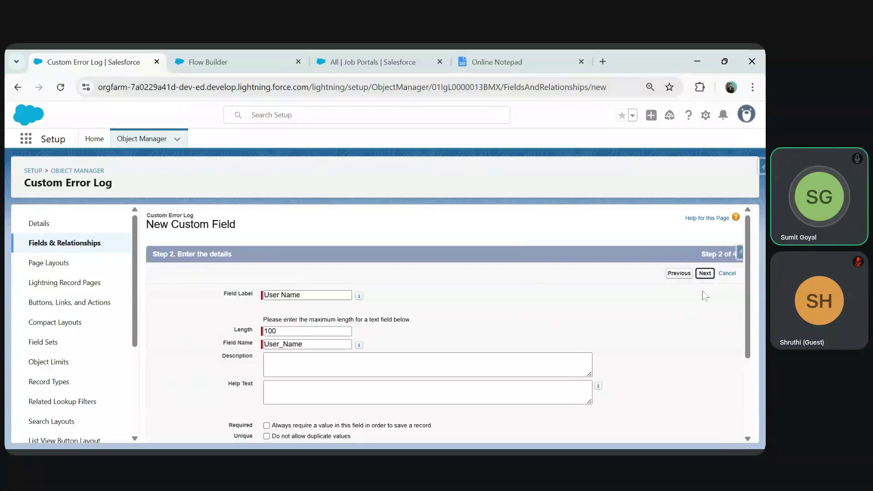
{"action": "left_click", "coordinate": [705, 274]}
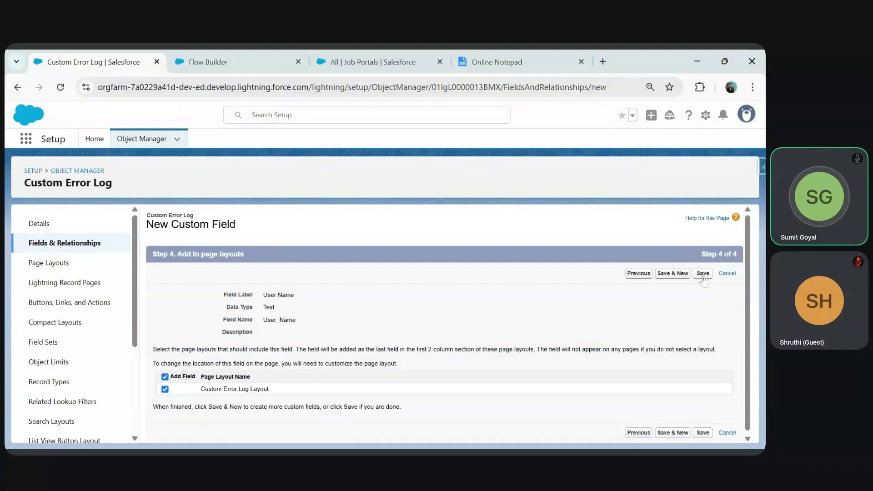
{"action": "left_click", "coordinate": [703, 273]}
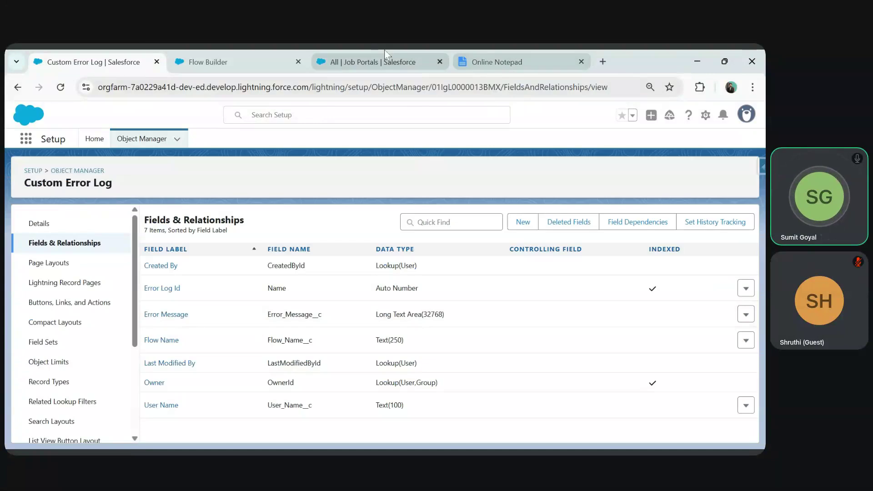
- Open Custom Error Logs in Job Portals and pin the All list view
{"action": "left_click", "coordinate": [384, 51]}
{"action": "left_click", "coordinate": [60, 87]}
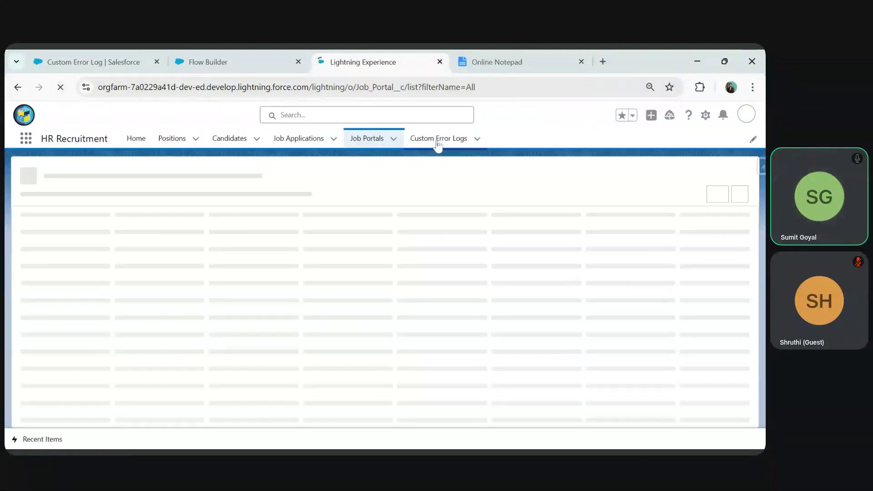
{"action": "left_click", "coordinate": [438, 142]}
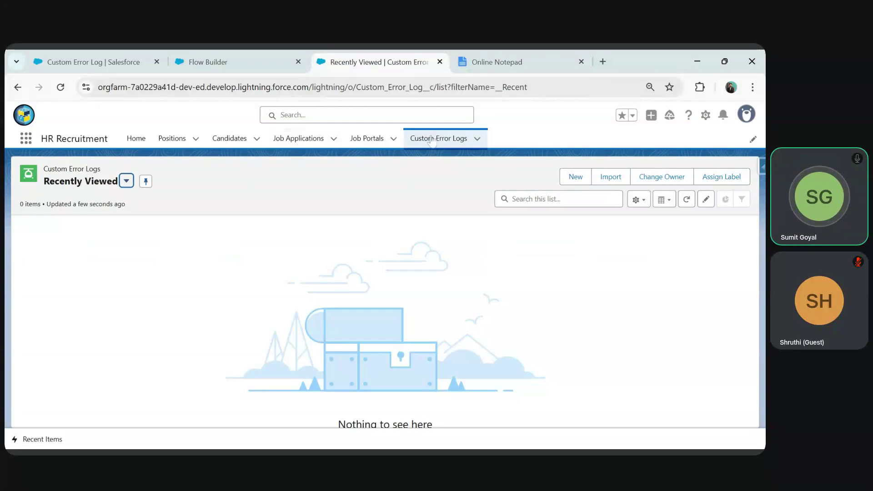
{"action": "left_click", "coordinate": [126, 181]}
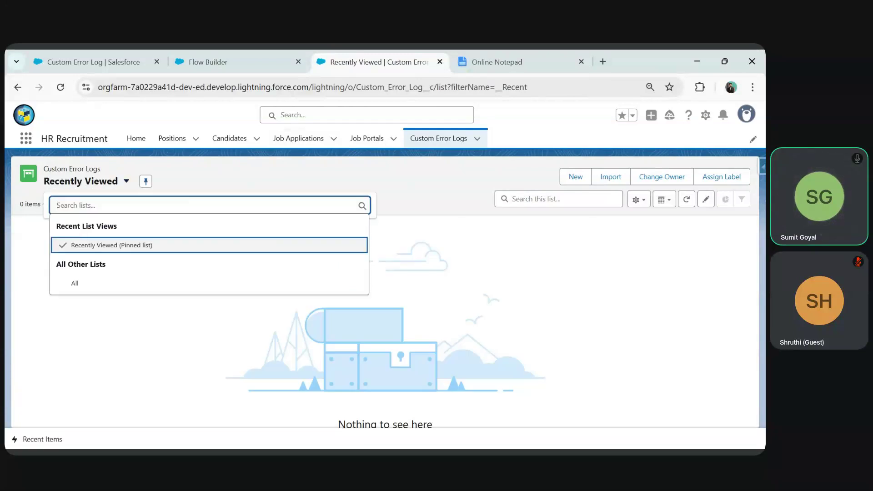
{"action": "left_click", "coordinate": [74, 283]}
{"action": "left_click", "coordinate": [81, 184]}
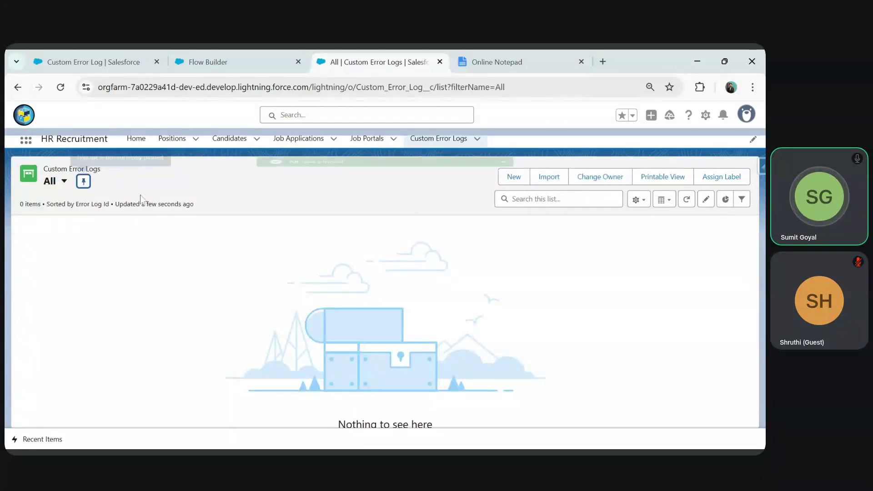
- Inspect the new-record form's Error Message, Flow Name and User Name fields, then cancel it
{"action": "left_click", "coordinate": [515, 182]}
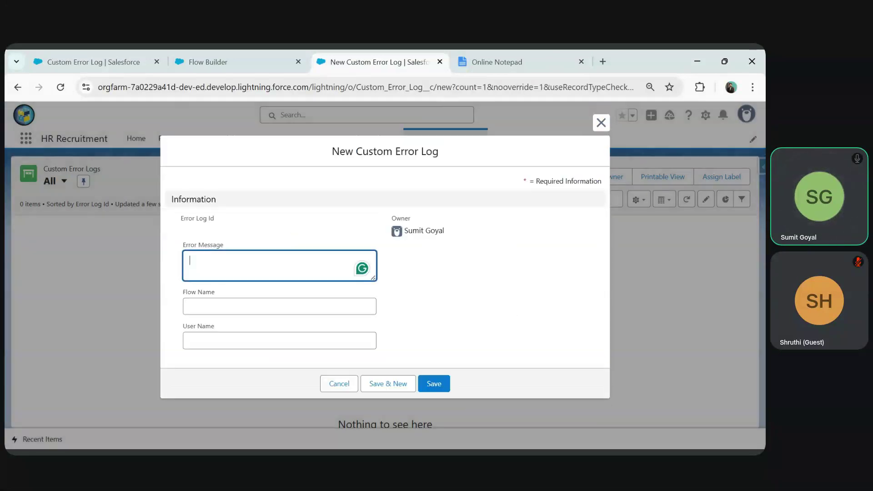
{"action": "left_click_drag", "start_coordinate": [184, 245], "coordinate": [220, 245]}
{"action": "left_click_drag", "start_coordinate": [220, 296], "coordinate": [220, 295]}
{"action": "left_click_drag", "start_coordinate": [184, 326], "coordinate": [217, 326]}
{"action": "left_click", "coordinate": [227, 265]}
{"action": "left_click", "coordinate": [227, 307]}
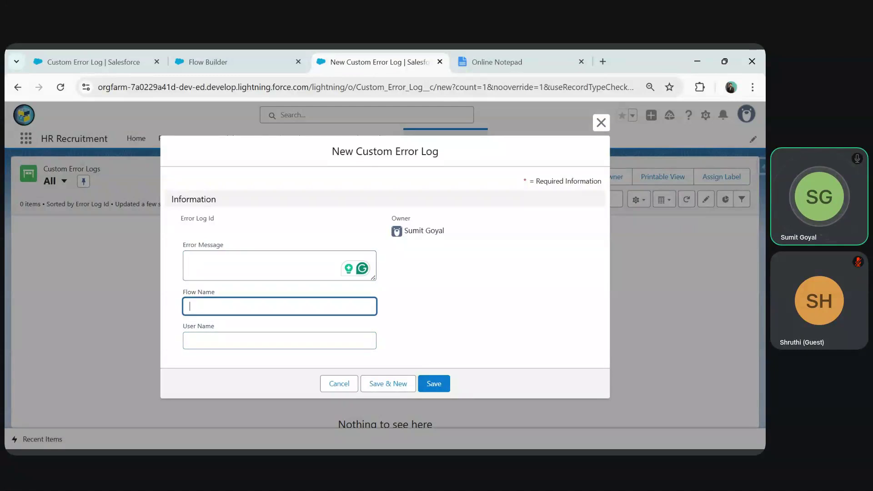
{"action": "left_click", "coordinate": [191, 341]}
{"action": "left_click", "coordinate": [196, 266]}
{"action": "left_click", "coordinate": [198, 305]}
{"action": "left_click", "coordinate": [196, 336]}
{"action": "left_click", "coordinate": [196, 266]}
{"action": "left_click", "coordinate": [198, 305]}
{"action": "left_click", "coordinate": [195, 340]}
{"action": "left_click", "coordinate": [196, 266]}
{"action": "left_click", "coordinate": [201, 305]}
{"action": "left_click", "coordinate": [200, 340]}
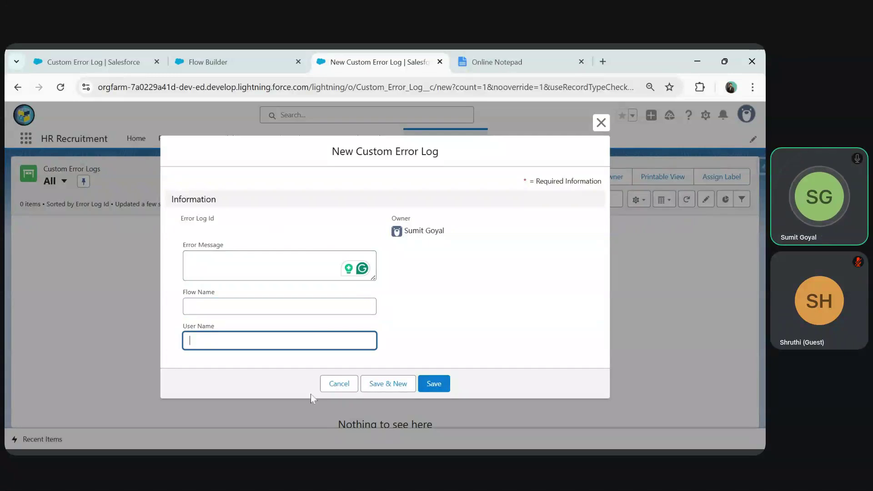
{"action": "left_click", "coordinate": [349, 386]}
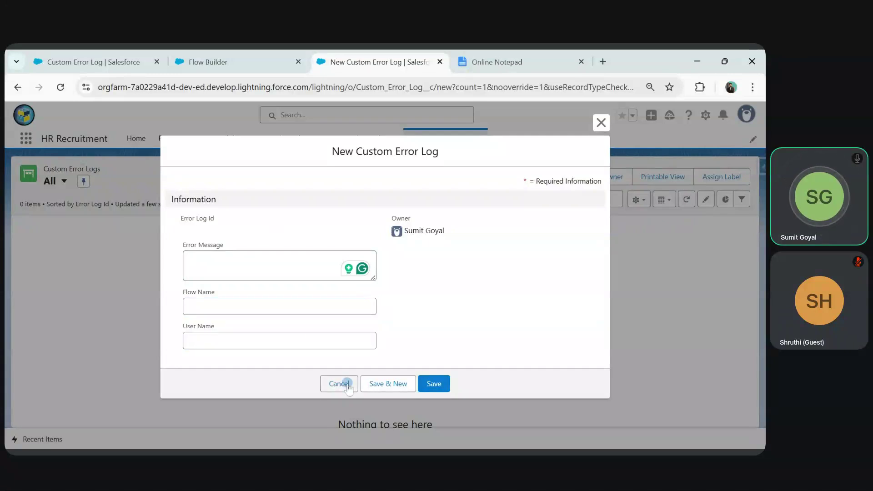
{"action": "left_click", "coordinate": [226, 63]}
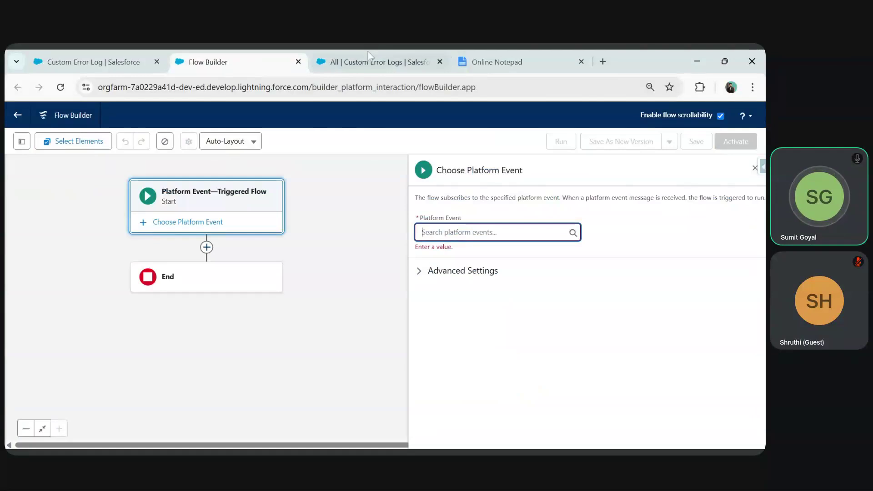
- Set the flow's platform event to Flow Execution Error Event
{"action": "left_click", "coordinate": [369, 61]}
{"action": "left_click", "coordinate": [214, 62]}
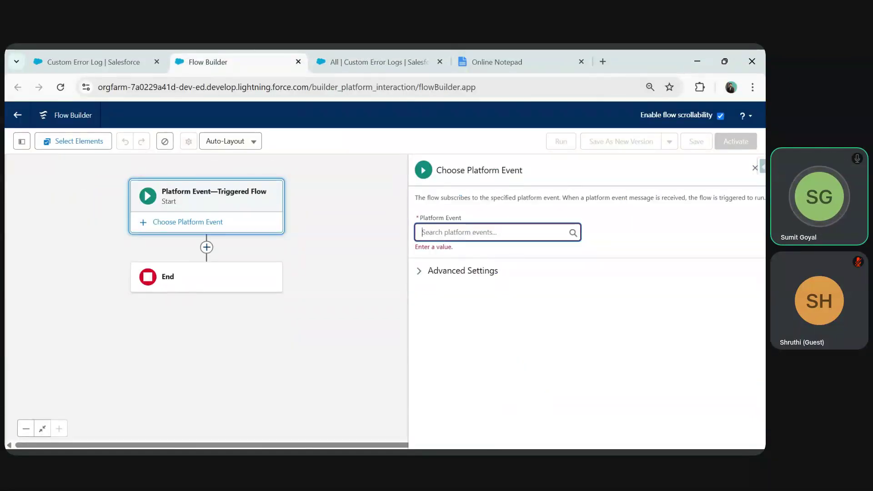
{"action": "left_click", "coordinate": [422, 232]}
{"action": "scroll", "coordinate": [478, 303], "scroll_direction": "down", "scroll_amount": 3}
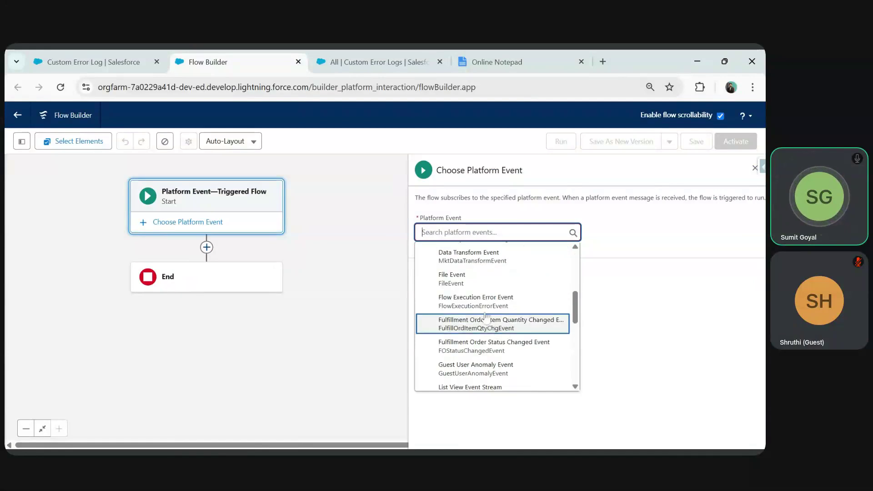
{"action": "left_click", "coordinate": [477, 304]}
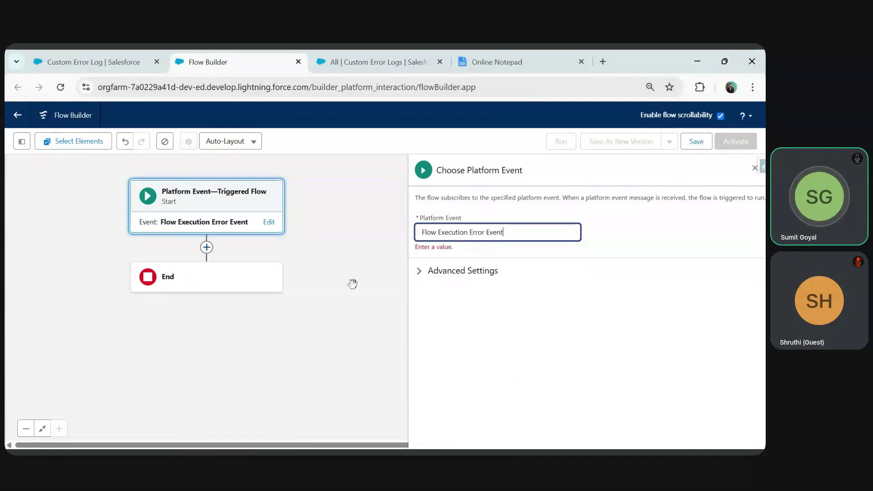
- Save the flow as 'Platform Event Error Flow' and view the Custom Error Logs list
{"action": "left_click", "coordinate": [696, 141]}
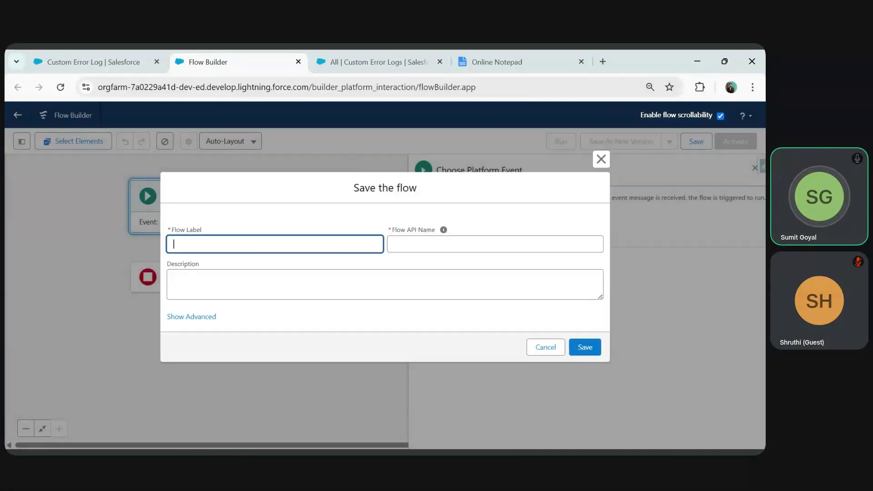
{"action": "key", "text": "BackSpace"}
{"action": "key", "text": "BackSpace"}
{"action": "type", "text": "Flow Platform E"}
{"action": "type", "text": "vent Error"}
{"action": "key", "text": "BackSpace"}
{"action": "key", "text": "BackSpace"}
{"action": "key", "text": "BackSpace"}
{"action": "key", "text": "BackSpace"}
{"action": "key", "text": "BackSpace"}
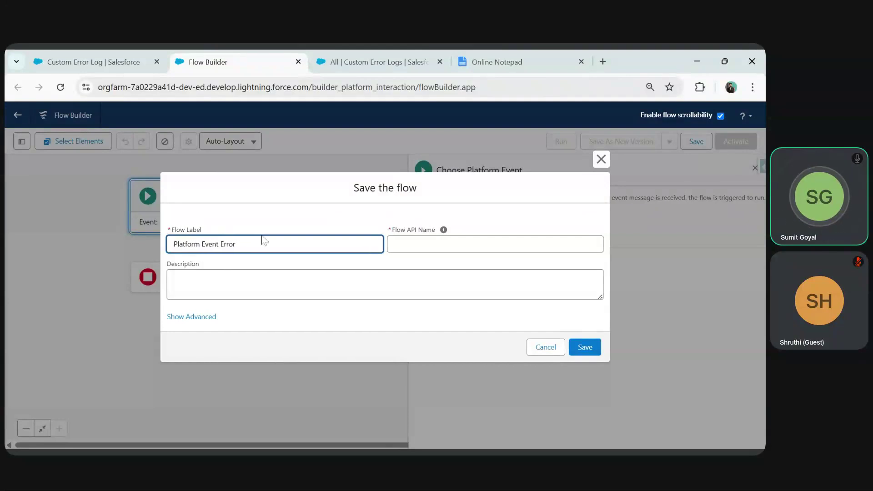
{"action": "type", "text": "Flow"}
{"action": "key", "text": "Tab"}
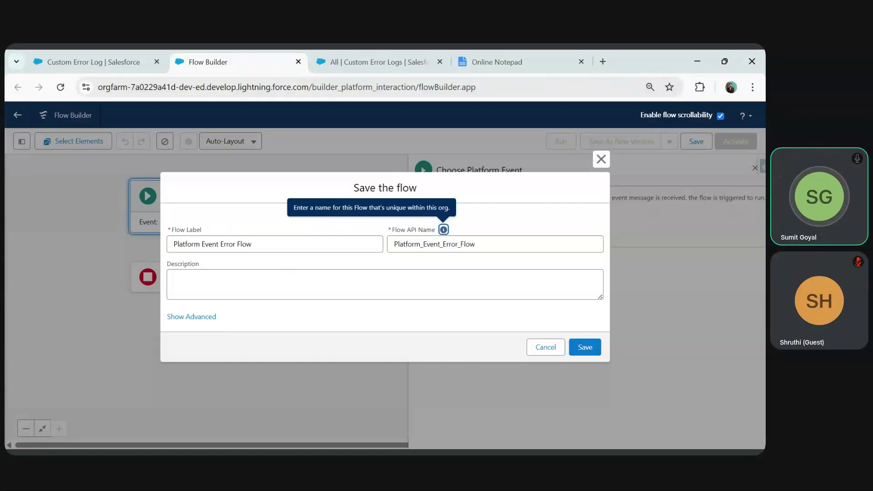
{"action": "left_click", "coordinate": [584, 347]}
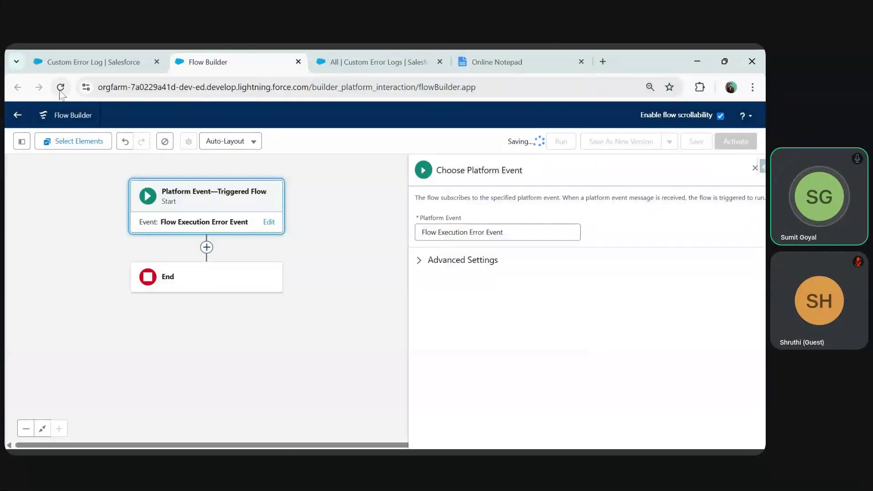
{"action": "left_click", "coordinate": [373, 62]}
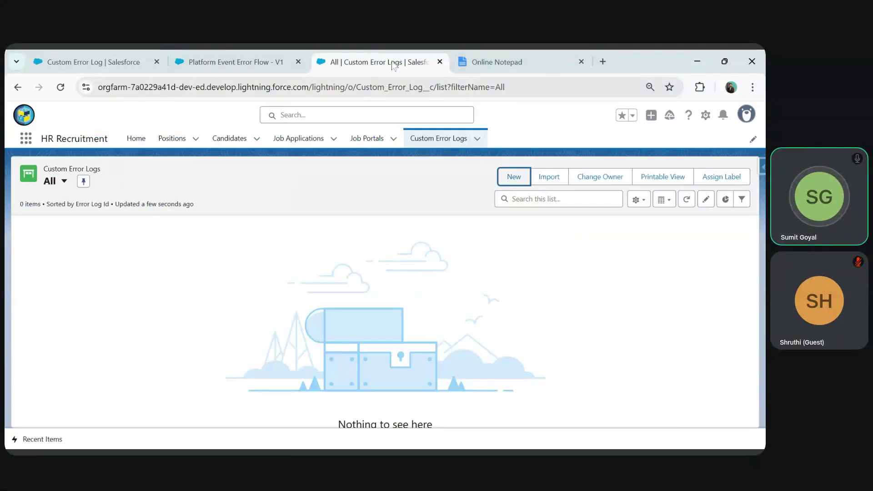
- Move between the open tabs, return to Setup, and dismiss the Field Service promotion
{"action": "left_click", "coordinate": [225, 60]}
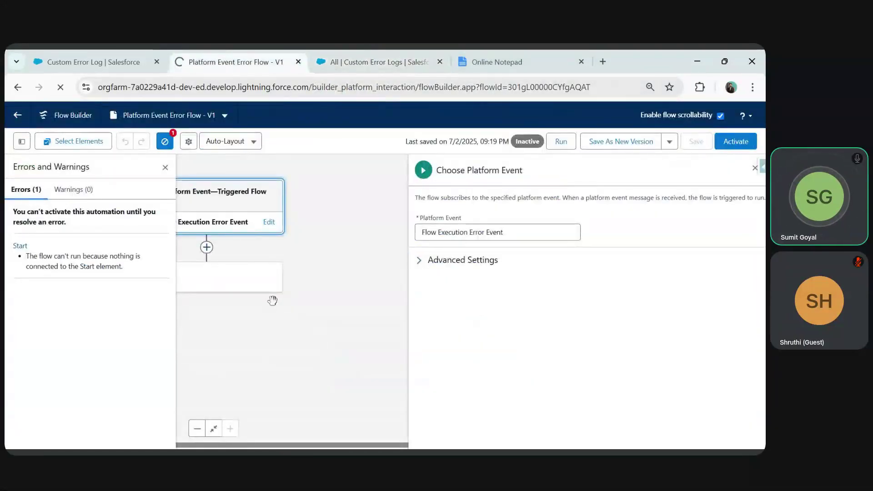
{"action": "left_click", "coordinate": [81, 58]}
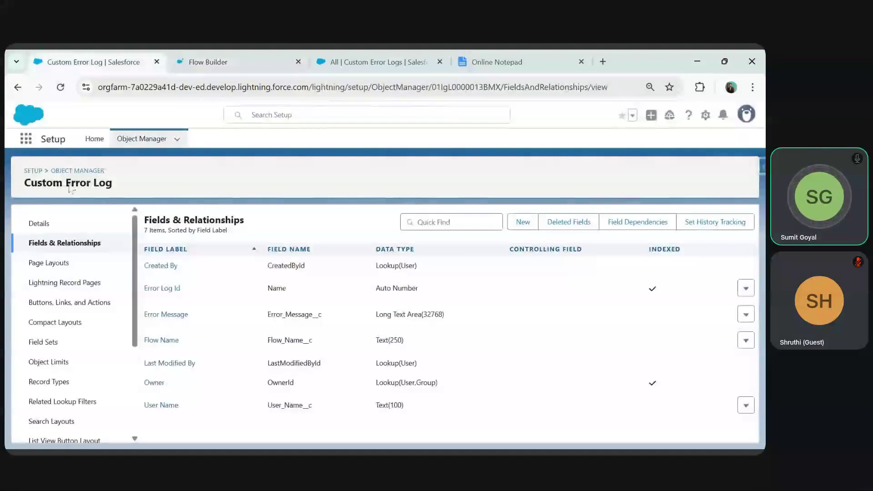
{"action": "left_click", "coordinate": [93, 138]}
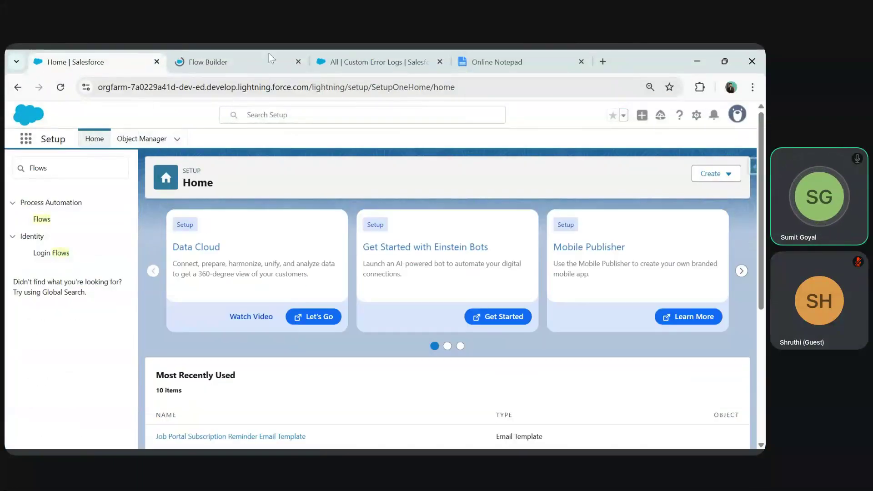
{"action": "left_click", "coordinate": [373, 61]}
{"action": "left_click", "coordinate": [134, 142]}
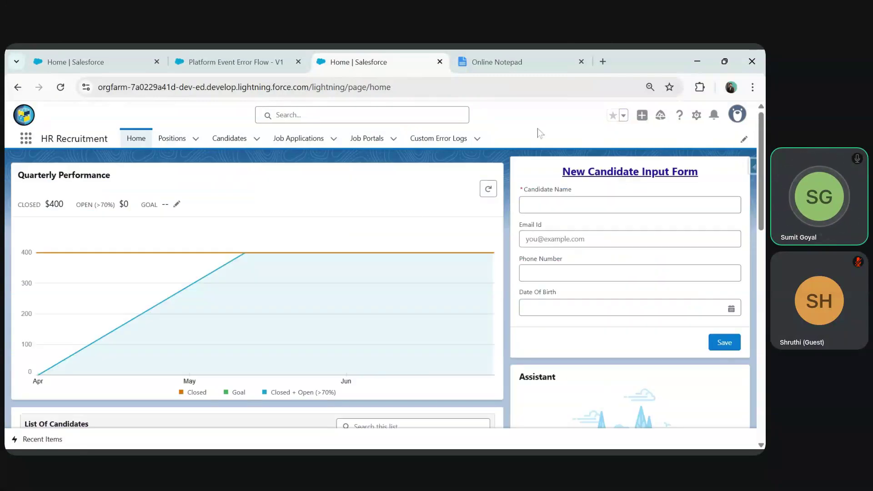
{"action": "left_click", "coordinate": [131, 61]}
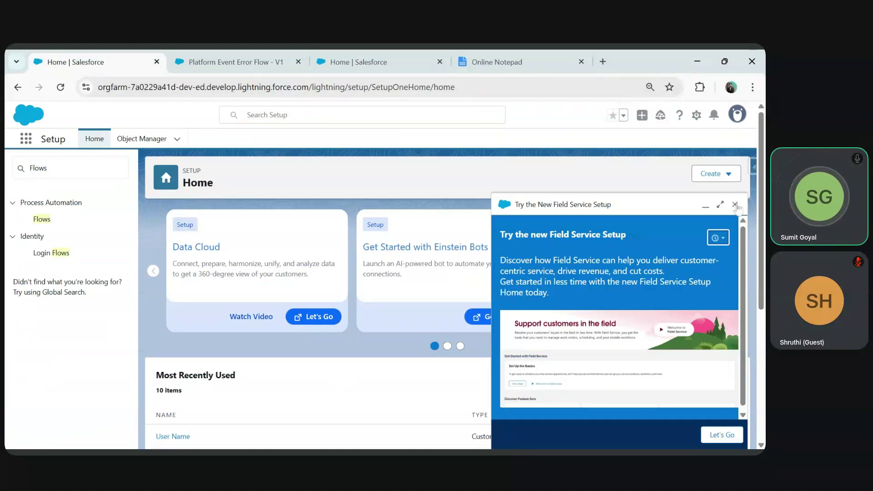
{"action": "left_click", "coordinate": [735, 204]}
- Open the New Candidate Input Screen Flow from the Setup flows list
{"action": "left_click", "coordinate": [41, 220]}
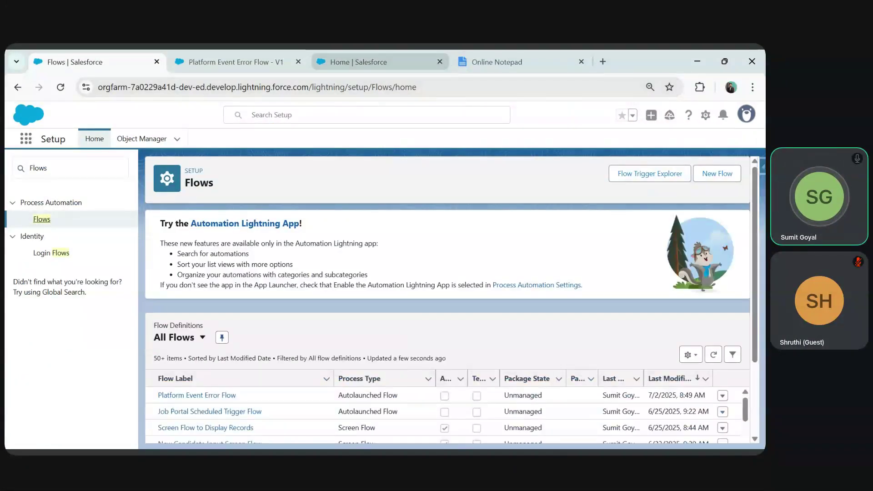
{"action": "scroll", "coordinate": [316, 295], "scroll_direction": "down", "scroll_amount": 2}
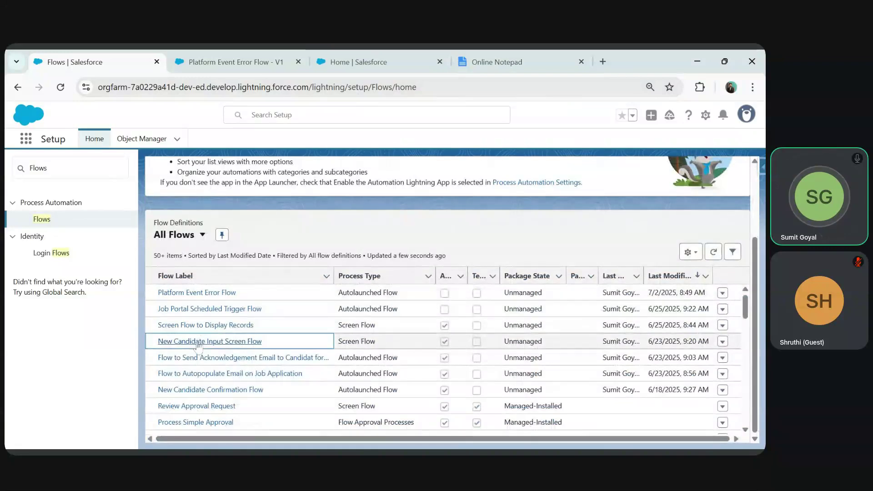
{"action": "left_click", "coordinate": [197, 341]}
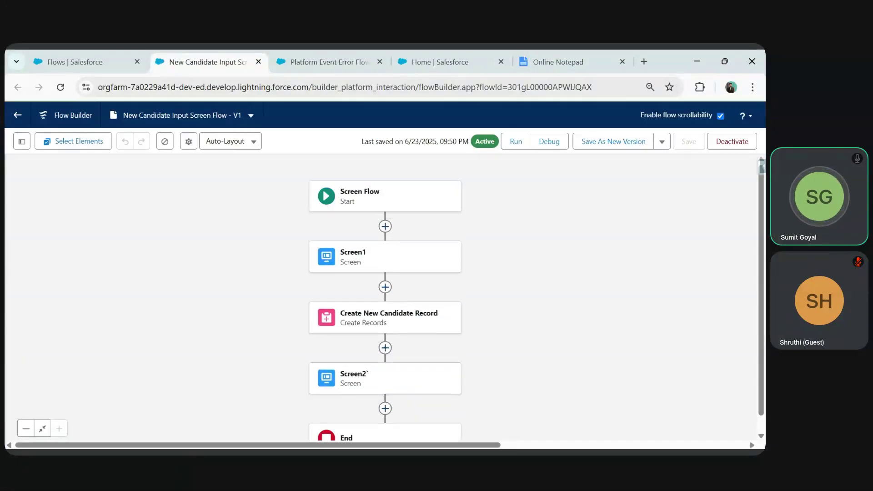
{"action": "left_click_drag", "start_coordinate": [580, 379], "coordinate": [488, 349]}
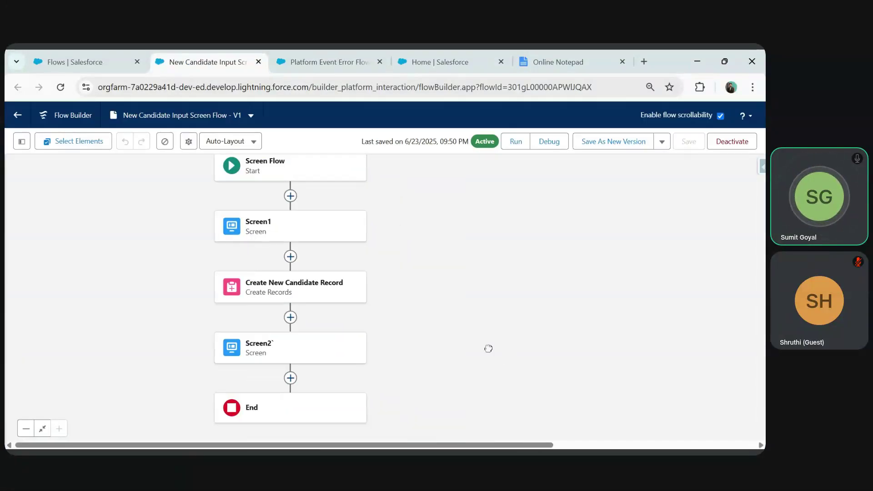
{"action": "left_click", "coordinate": [439, 62]}
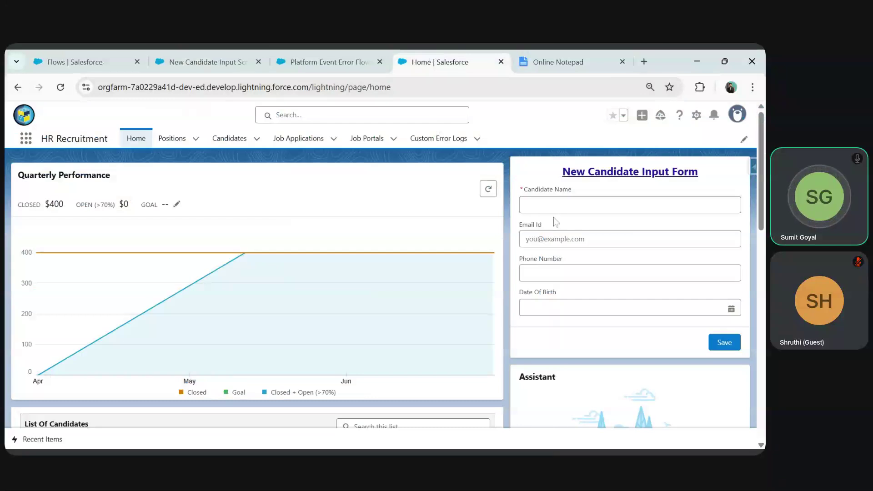
{"action": "left_click", "coordinate": [198, 55]}
- In Screen1, make the Candidate Name field no longer required
{"action": "double_click", "coordinate": [282, 227]}
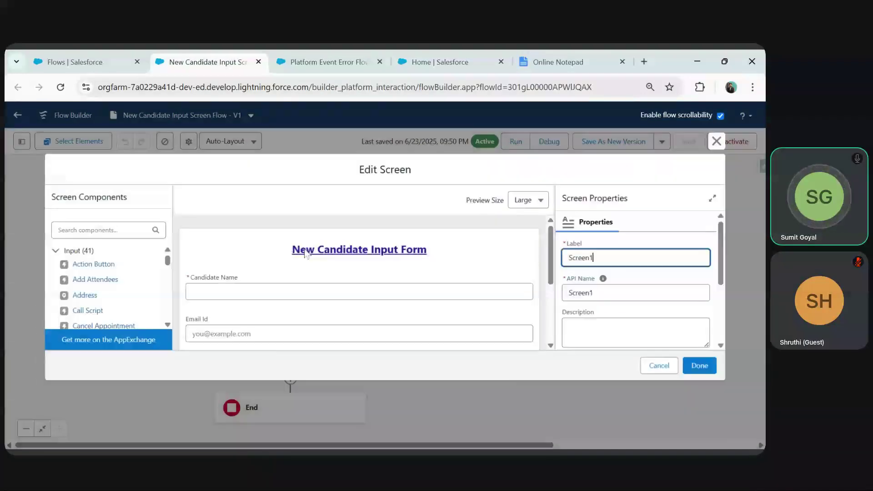
{"action": "left_click", "coordinate": [267, 290]}
{"action": "left_click", "coordinate": [568, 316]}
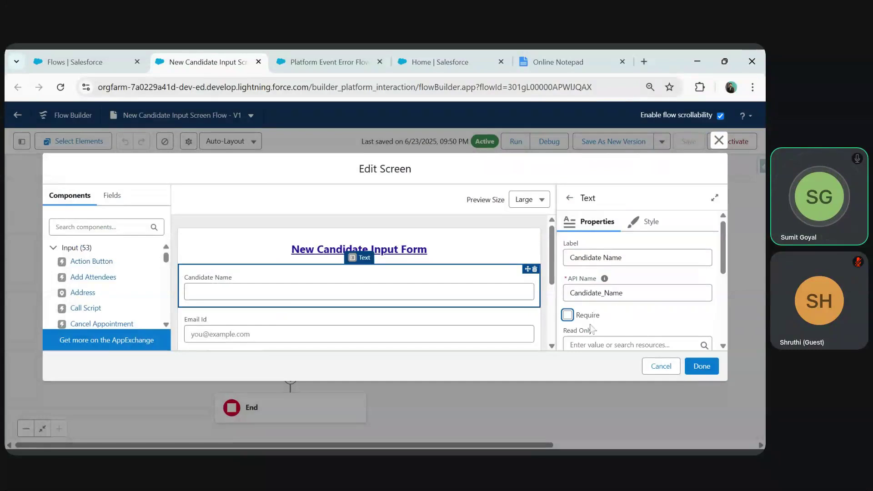
{"action": "left_click", "coordinate": [702, 366]}
- Save the flow as a new version and activate Version 2
{"action": "left_click", "coordinate": [589, 141]}
{"action": "left_click", "coordinate": [592, 368]}
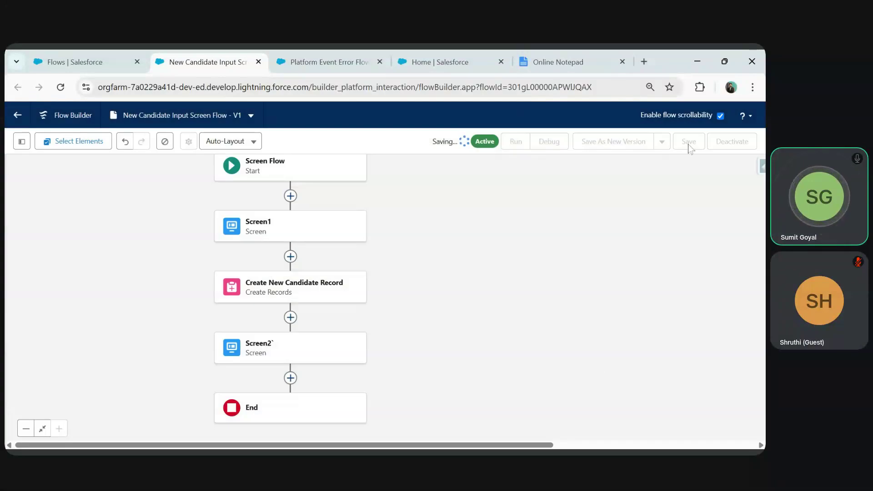
{"action": "left_click", "coordinate": [719, 141]}
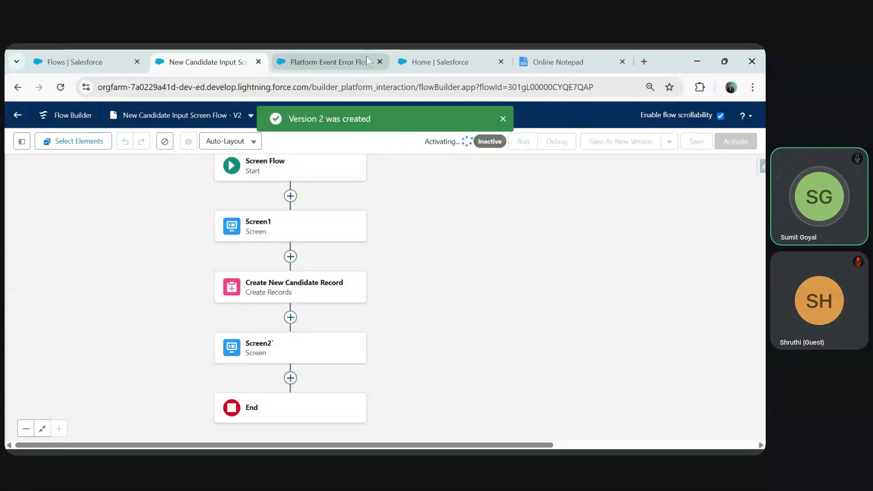
{"action": "left_click", "coordinate": [436, 62]}
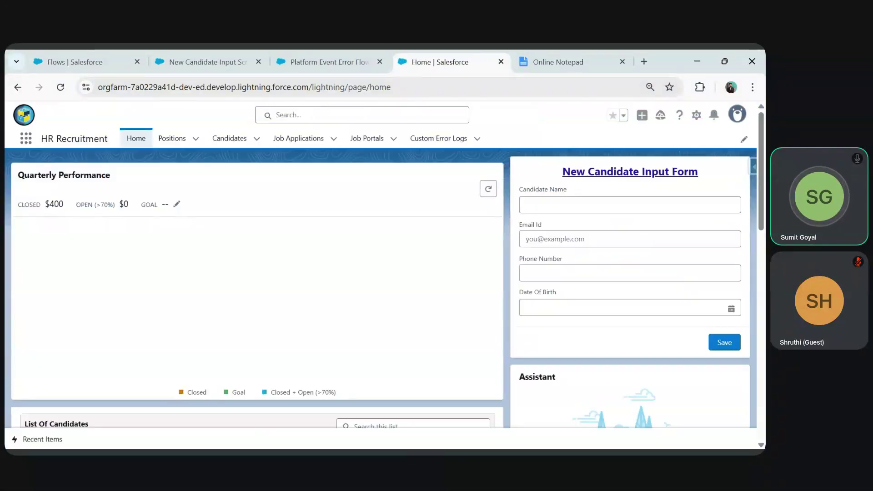
- Fill in a test email and a Date Of Birth, leaving Candidate Name blank
{"action": "left_click", "coordinate": [539, 240]}
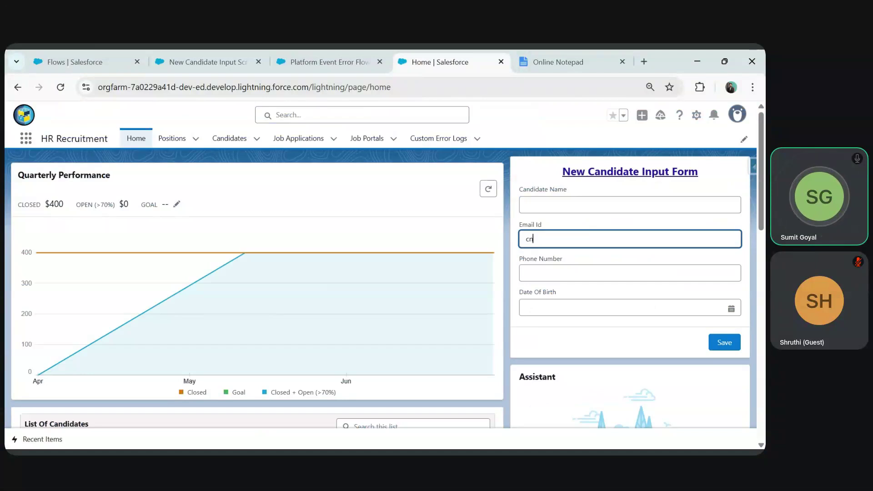
{"action": "key", "text": "Tab"}
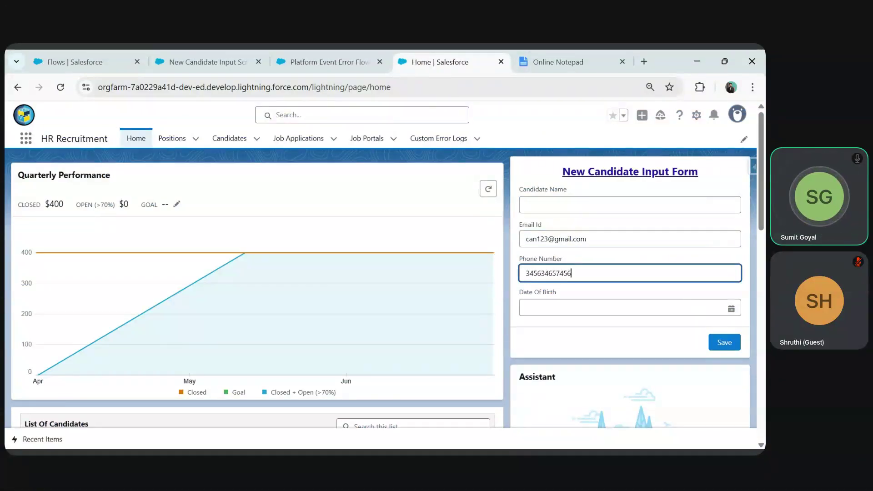
{"action": "left_click", "coordinate": [623, 307]}
{"action": "left_click", "coordinate": [624, 227]}
{"action": "key", "text": "BackSpace"}
{"action": "key", "text": "BackSpace"}
{"action": "key", "text": "BackSpace"}
{"action": "key", "text": "BackSpace"}
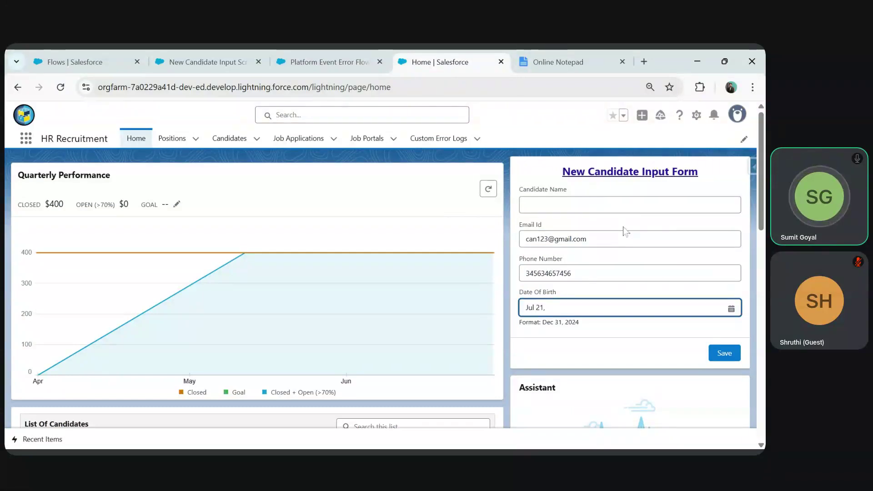
- Save the nameless candidate, read the unhandled fault message, and reload the home page
{"action": "left_click", "coordinate": [726, 353]}
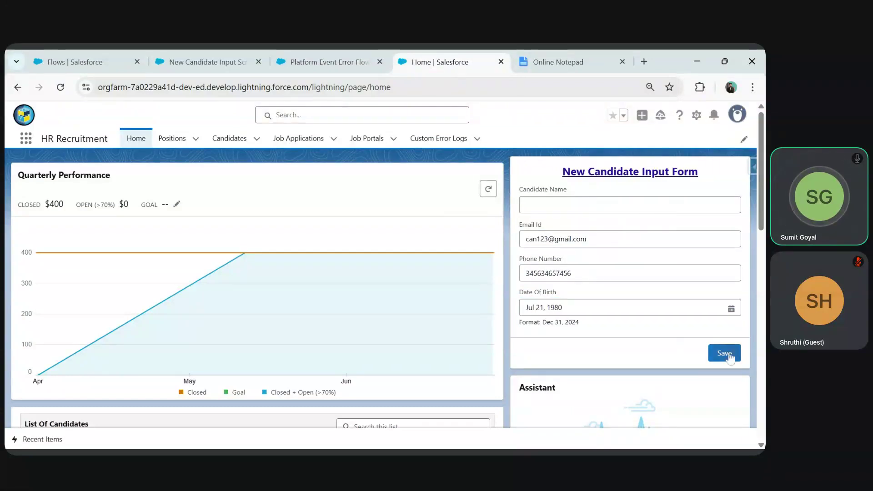
{"action": "left_click_drag", "start_coordinate": [669, 214], "coordinate": [610, 202]}
{"action": "left_click", "coordinate": [654, 223]}
{"action": "left_click", "coordinate": [61, 87]}
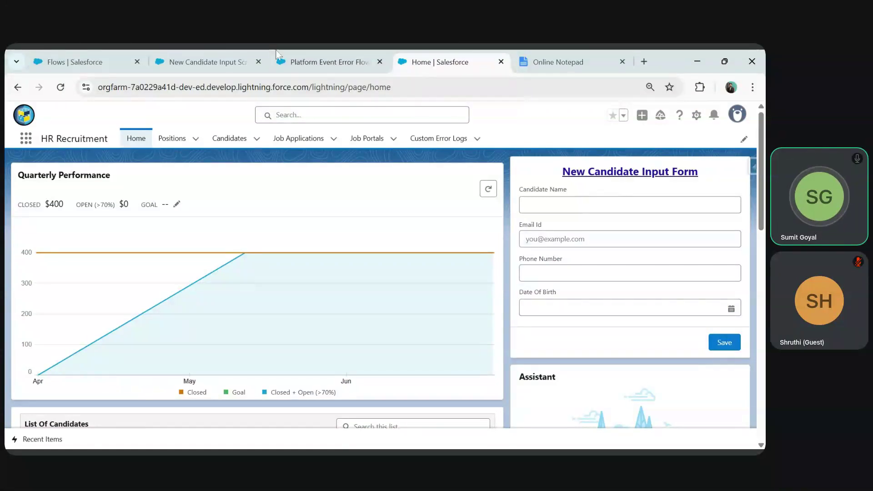
- Close the New Candidate Input Screen Flow tab and go to the recruitment home page
{"action": "left_click", "coordinate": [307, 62]}
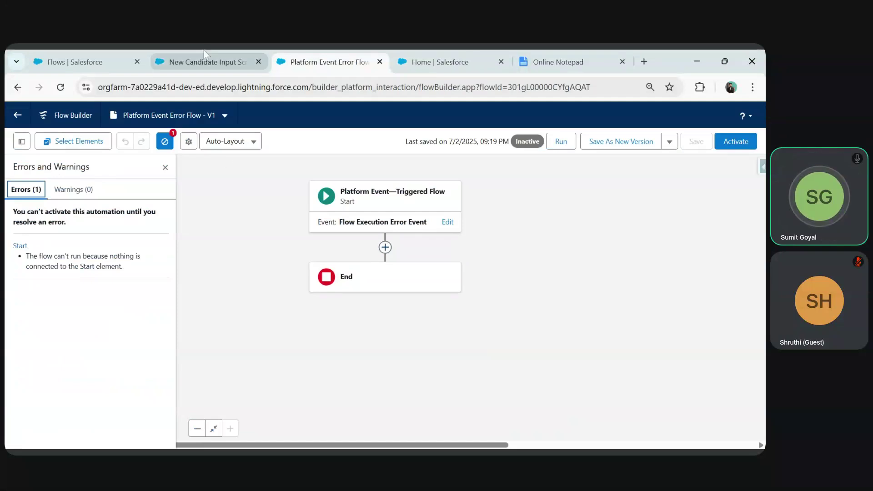
{"action": "left_click", "coordinate": [211, 54]}
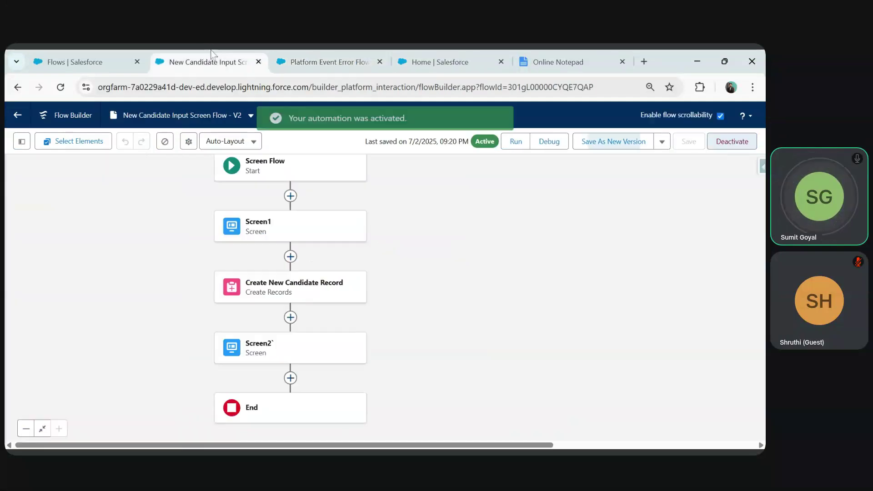
{"action": "left_click", "coordinate": [259, 62]}
{"action": "left_click", "coordinate": [94, 61]}
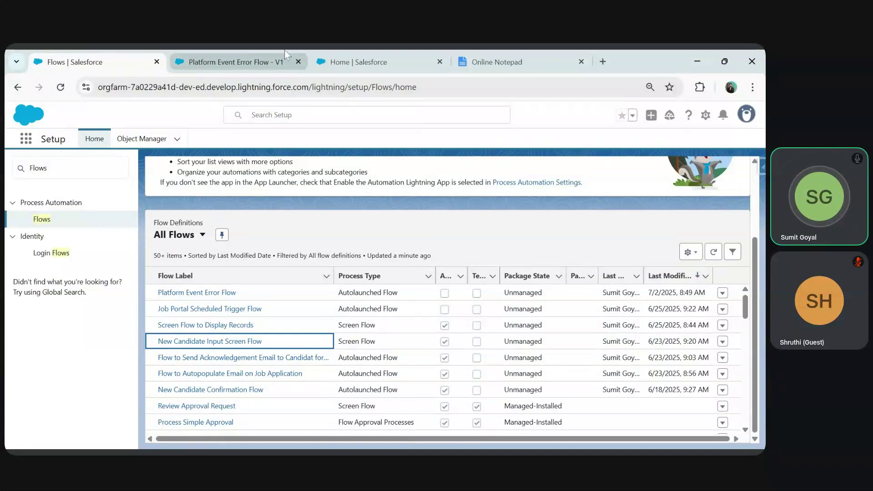
{"action": "left_click", "coordinate": [362, 59]}
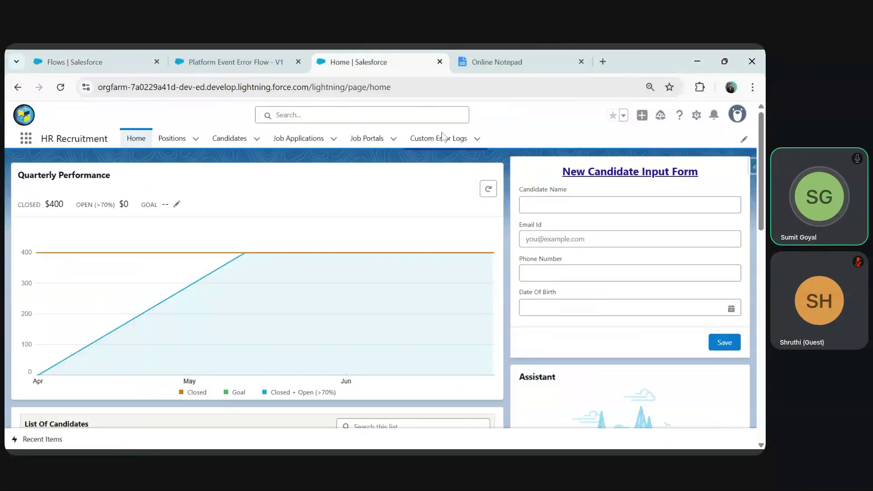
- Confirm Custom Error Logs has no records, then hide the flow's Errors and Warnings list
{"action": "left_click", "coordinate": [442, 138]}
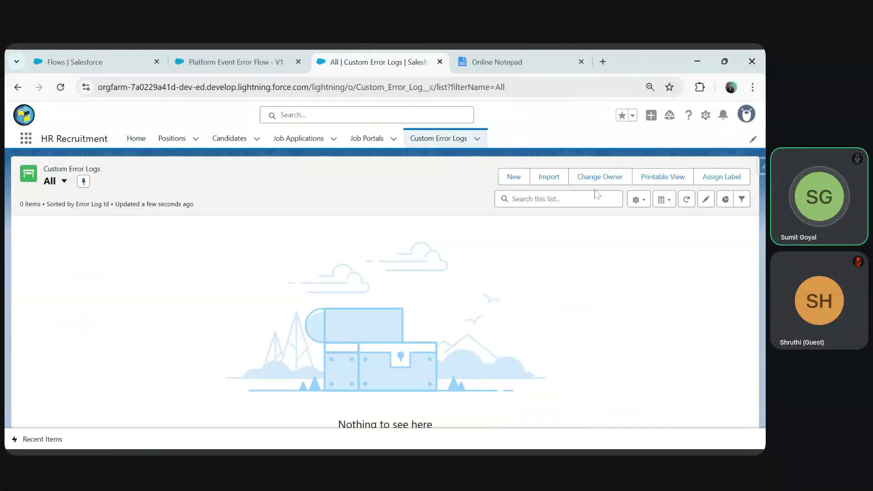
{"action": "left_click", "coordinate": [514, 177]}
{"action": "left_click", "coordinate": [600, 125]}
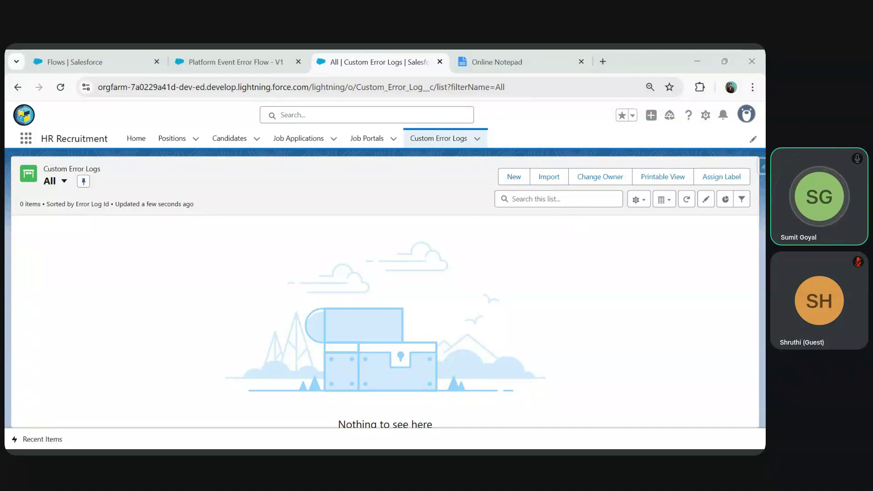
{"action": "left_click", "coordinate": [665, 69]}
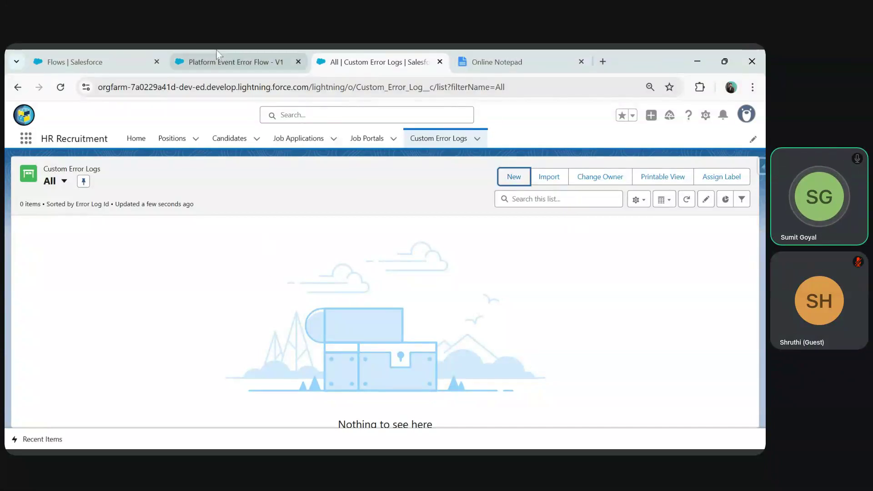
{"action": "left_click", "coordinate": [230, 62]}
{"action": "left_click", "coordinate": [165, 167]}
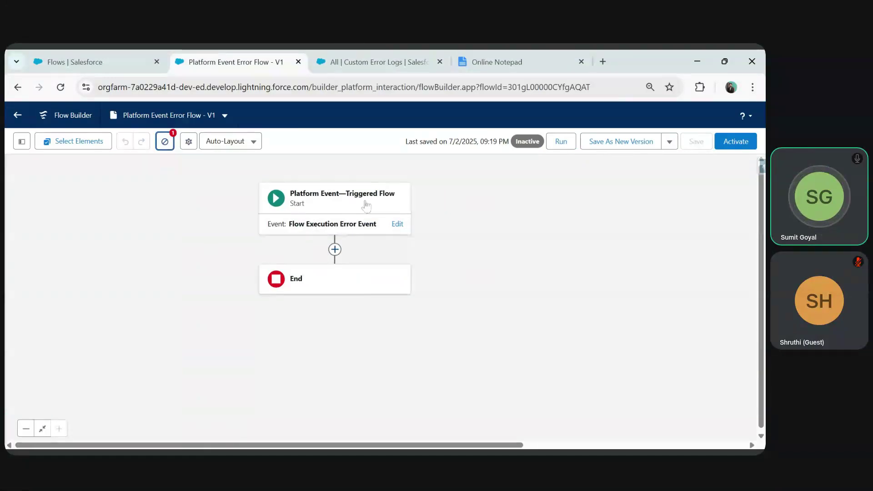
- Review the flow's triggering platform event, then add a Create Records element after Start
{"action": "left_click", "coordinate": [397, 224]}
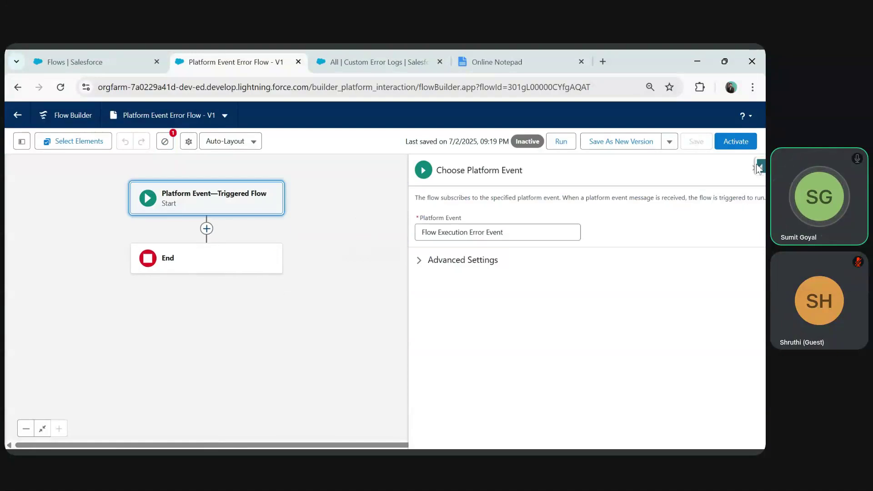
{"action": "left_click", "coordinate": [365, 233]}
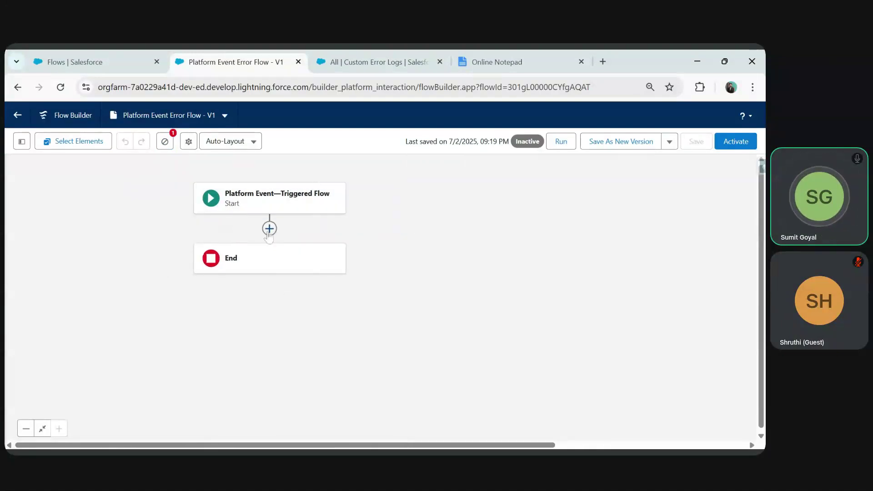
{"action": "left_click", "coordinate": [270, 228]}
{"action": "type", "text": "create"}
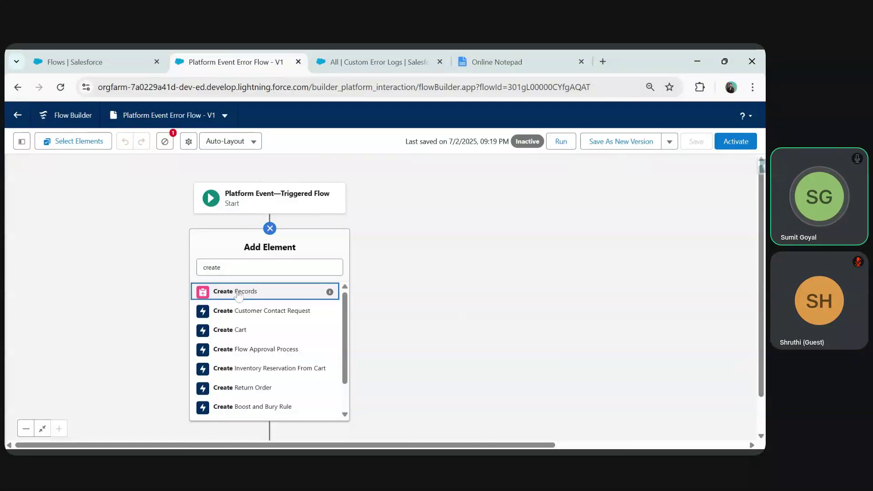
{"action": "left_click", "coordinate": [240, 293]}
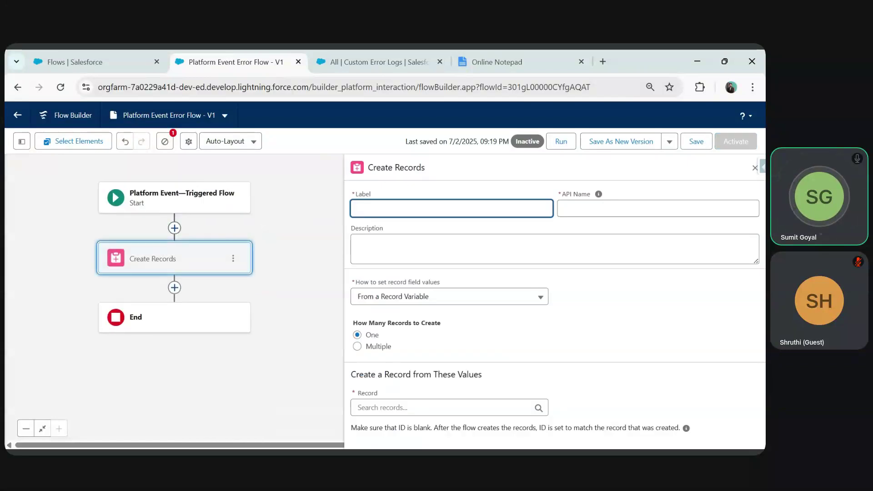
- Label the element 'log Flow Errors in Custom Object', set fields manually, and choose Custom Error Log
{"action": "type", "text": "Iog Fl"}
{"action": "type", "text": "ow"}
{"action": "type", "text": " Ero"}
{"action": "type", "text": "r"}
{"action": "left_click", "coordinate": [598, 194]}
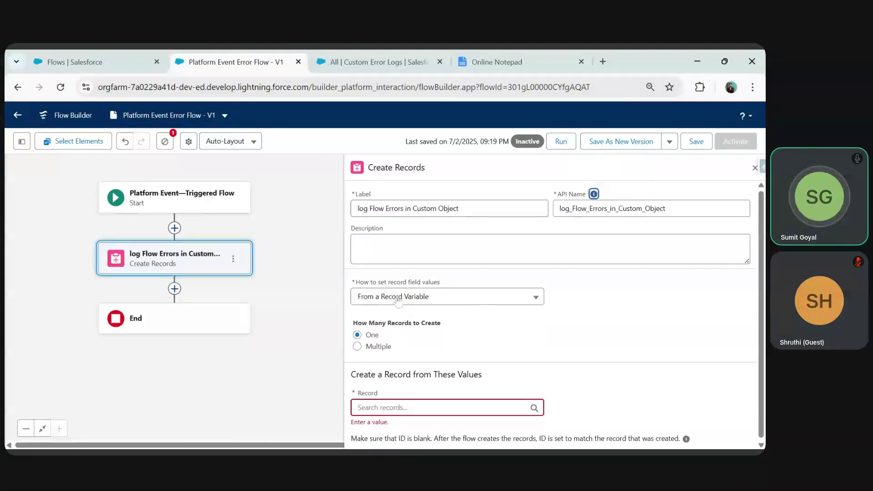
{"action": "left_click", "coordinate": [401, 298]}
{"action": "left_click", "coordinate": [390, 334]}
{"action": "left_click", "coordinate": [450, 364]}
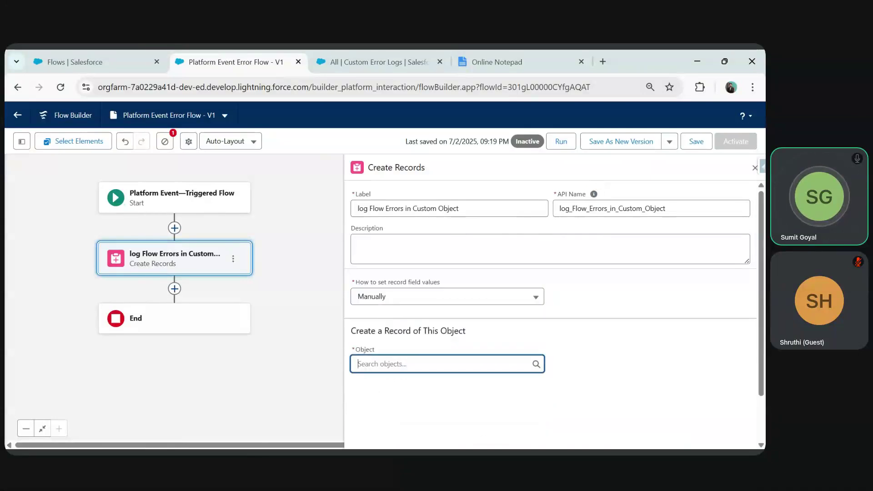
{"action": "type", "text": "custom"}
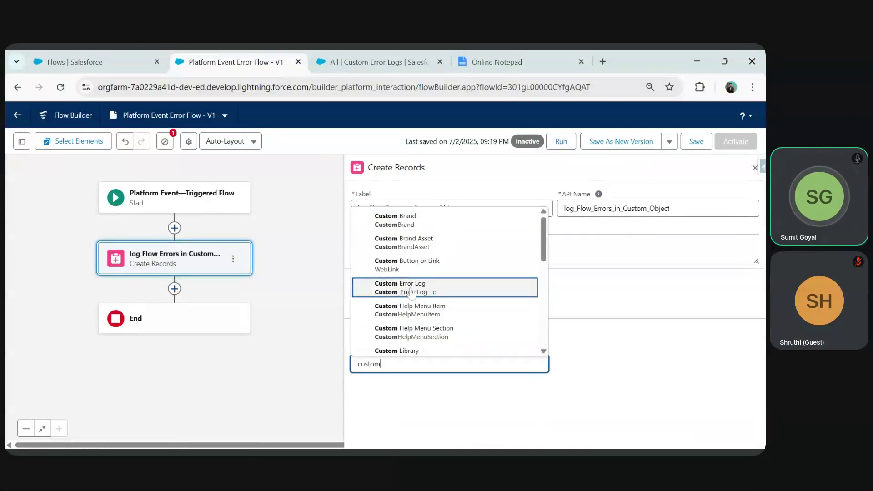
{"action": "left_click", "coordinate": [400, 287]}
{"action": "scroll", "coordinate": [489, 376], "scroll_direction": "down", "scroll_amount": 1}
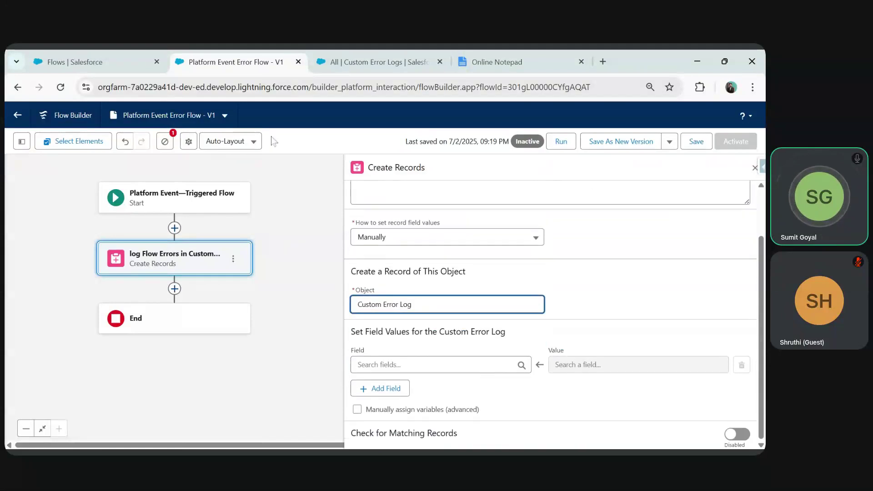
{"action": "left_click", "coordinate": [365, 54]}
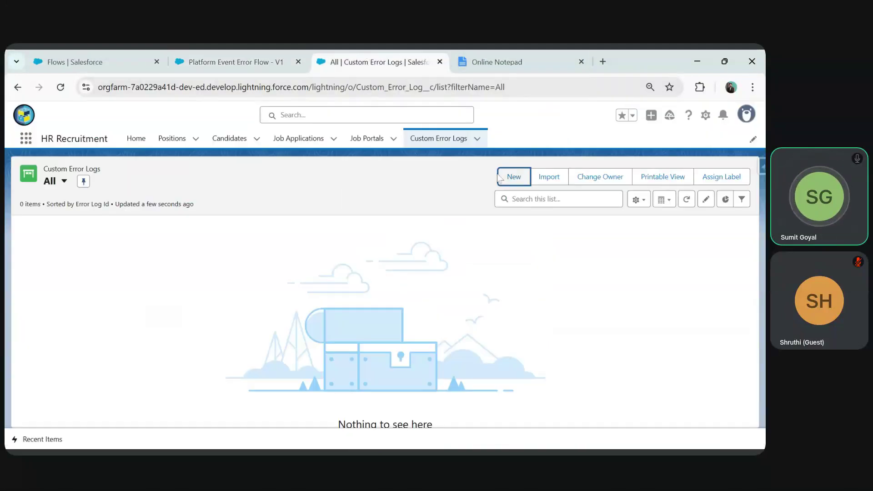
- Check the New Custom Error Log form, then add Error Message and Flow Name fields
{"action": "left_click", "coordinate": [499, 177]}
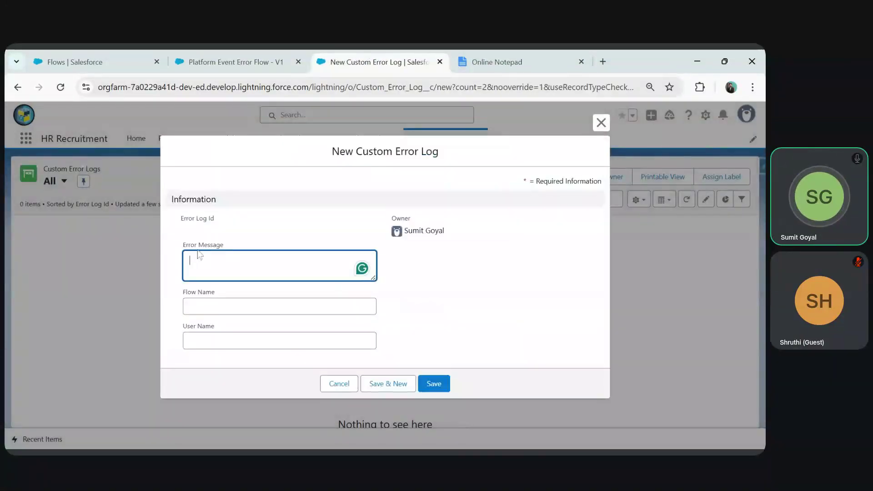
{"action": "left_click", "coordinate": [227, 62]}
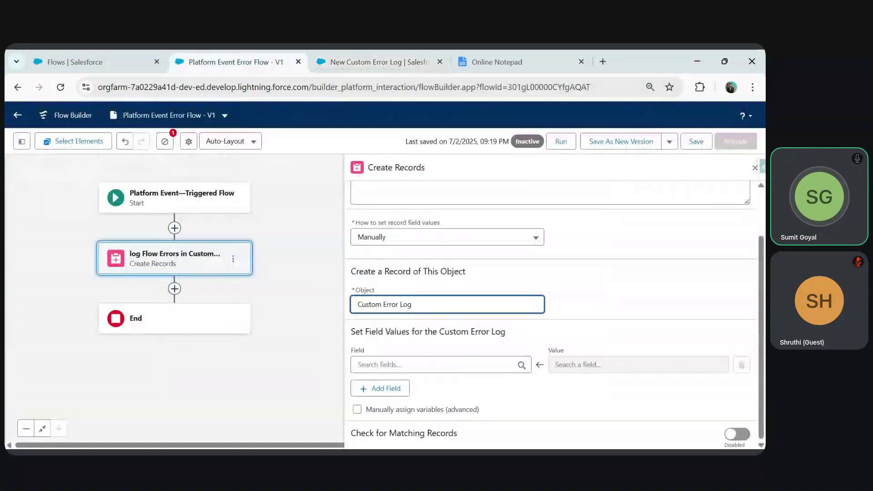
{"action": "left_click", "coordinate": [358, 364]}
{"action": "left_click", "coordinate": [520, 308]}
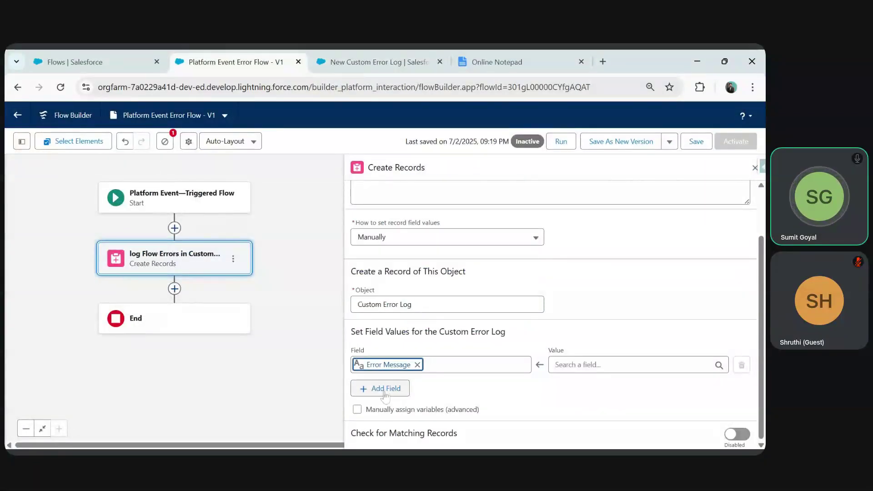
{"action": "left_click", "coordinate": [389, 390]}
{"action": "left_click", "coordinate": [389, 399]}
{"action": "left_click", "coordinate": [392, 361]}
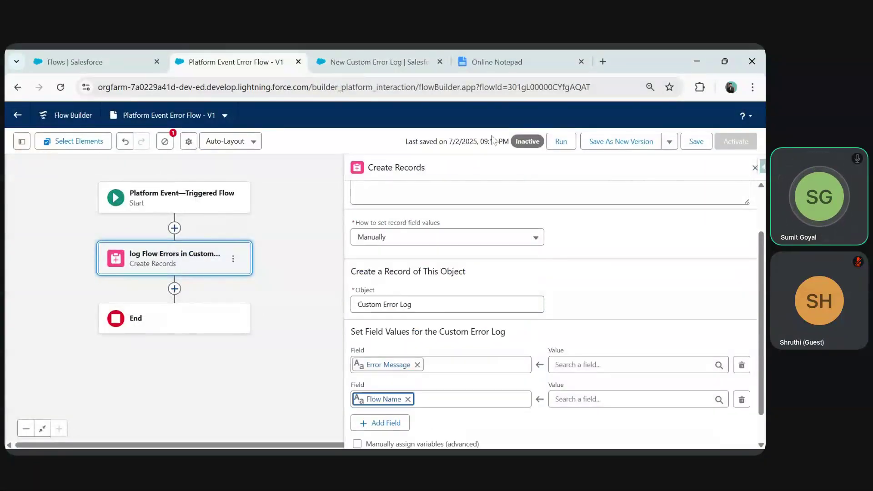
- Add User Name as the third field after rechecking the notes and error log form
{"action": "left_click", "coordinate": [493, 64]}
{"action": "left_click", "coordinate": [379, 62]}
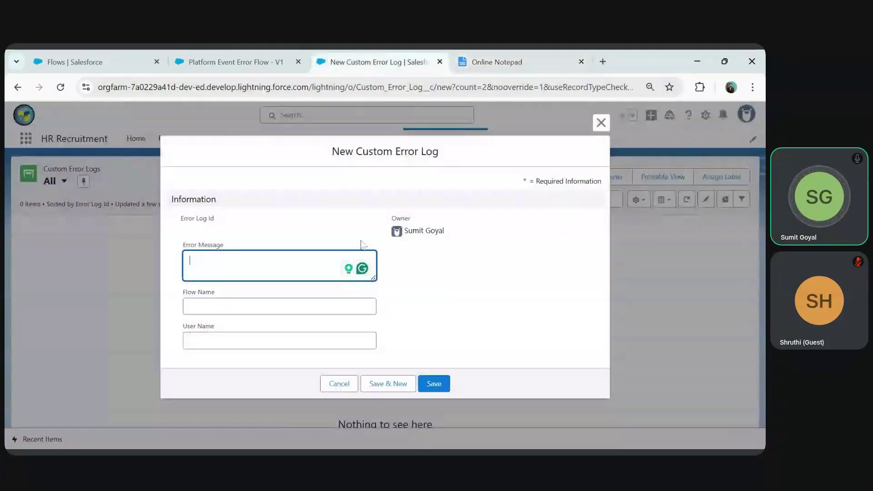
{"action": "left_click", "coordinate": [229, 62]}
{"action": "left_click", "coordinate": [399, 421]}
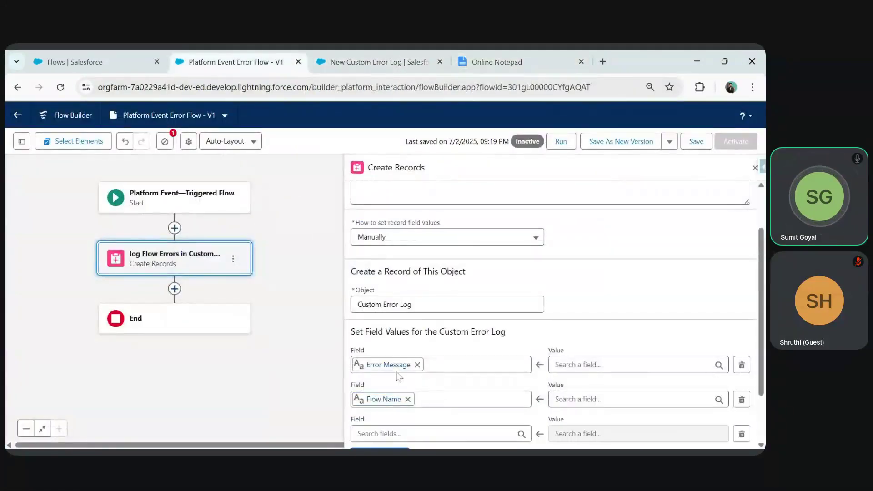
{"action": "left_click", "coordinate": [396, 375]}
{"action": "left_click", "coordinate": [390, 346]}
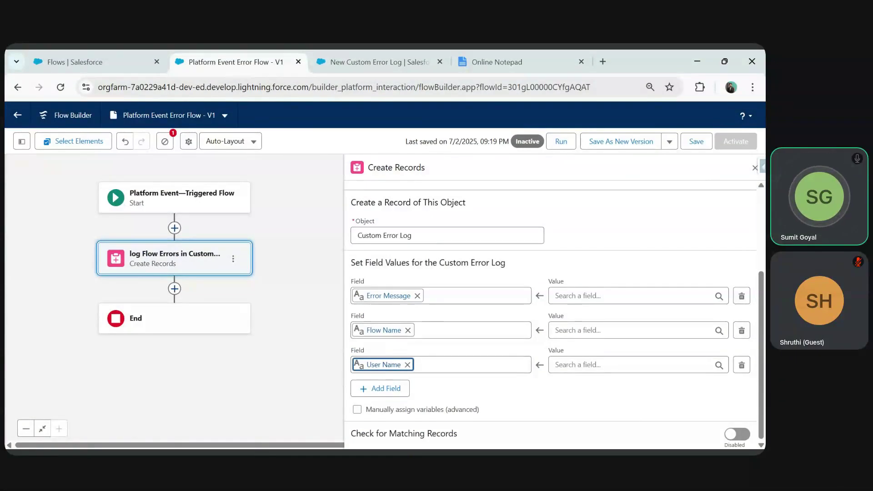
{"action": "left_click", "coordinate": [609, 295]}
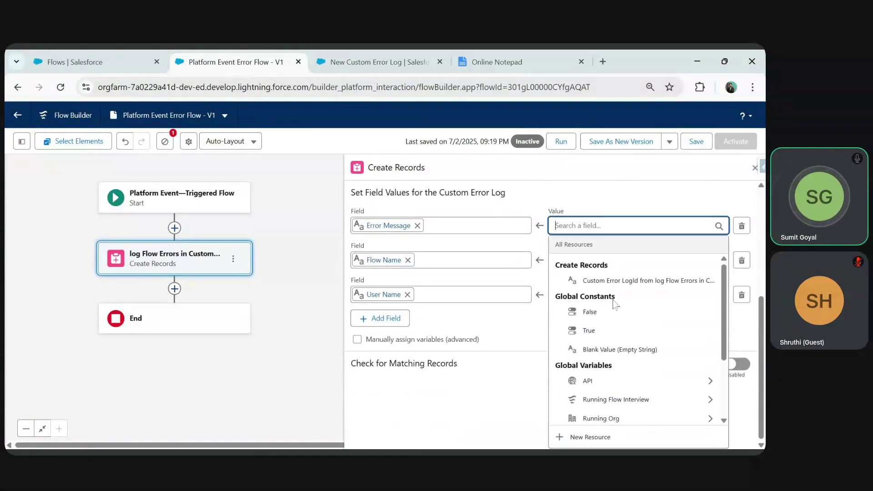
- Set Error Message to the triggering error event's Flow Error Message
{"action": "scroll", "coordinate": [726, 295], "scroll_direction": "down", "scroll_amount": 2}
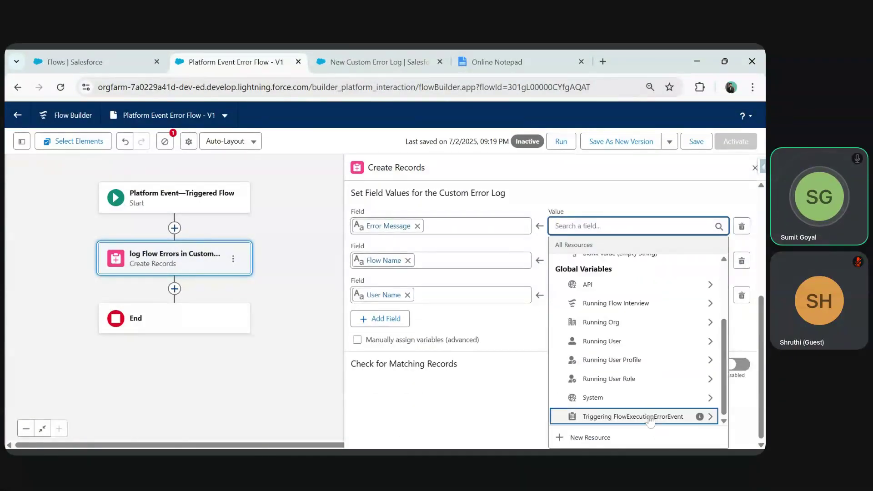
{"action": "mouse_move", "coordinate": [699, 417]}
{"action": "left_click", "coordinate": [718, 420]}
{"action": "left_click_drag", "start_coordinate": [725, 282], "coordinate": [722, 353]}
{"action": "left_click", "coordinate": [617, 357]}
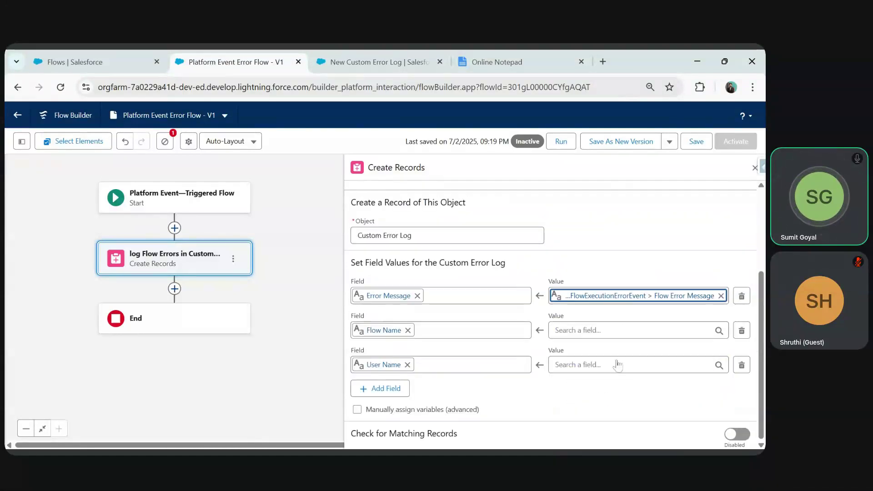
- Set Flow Name to the error event's Flow API Name
{"action": "left_click", "coordinate": [555, 330]}
{"action": "scroll", "coordinate": [659, 296], "scroll_direction": "down", "scroll_amount": 3}
{"action": "left_click", "coordinate": [670, 296]}
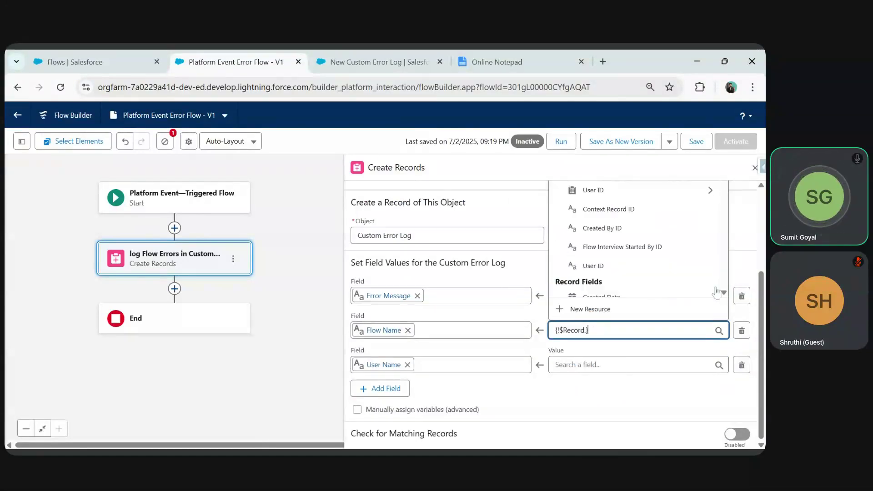
{"action": "scroll", "coordinate": [682, 256], "scroll_direction": "down", "scroll_amount": 3}
{"action": "scroll", "coordinate": [682, 254], "scroll_direction": "up", "scroll_amount": 2}
{"action": "scroll", "coordinate": [666, 261], "scroll_direction": "down", "scroll_amount": 1}
{"action": "scroll", "coordinate": [660, 273], "scroll_direction": "down", "scroll_amount": 3}
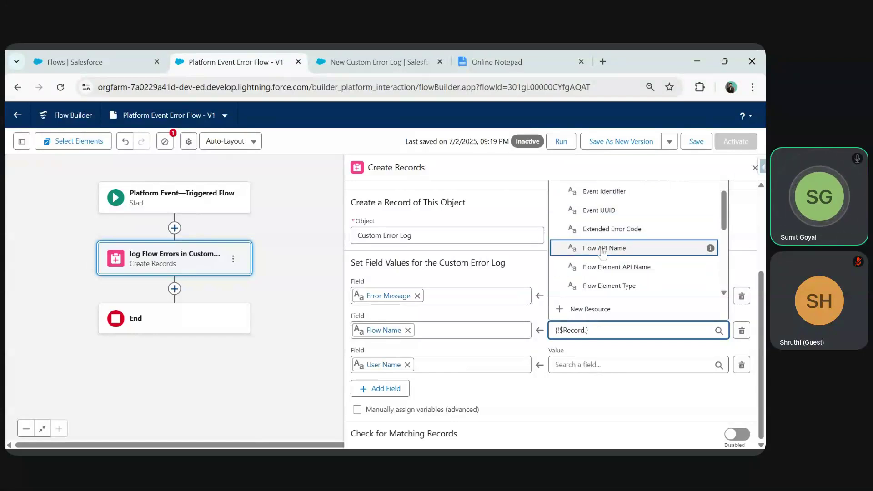
{"action": "left_click", "coordinate": [602, 248]}
- Begin the User Name value, discarding a mistaken flow interview reference
{"action": "left_click", "coordinate": [591, 365]}
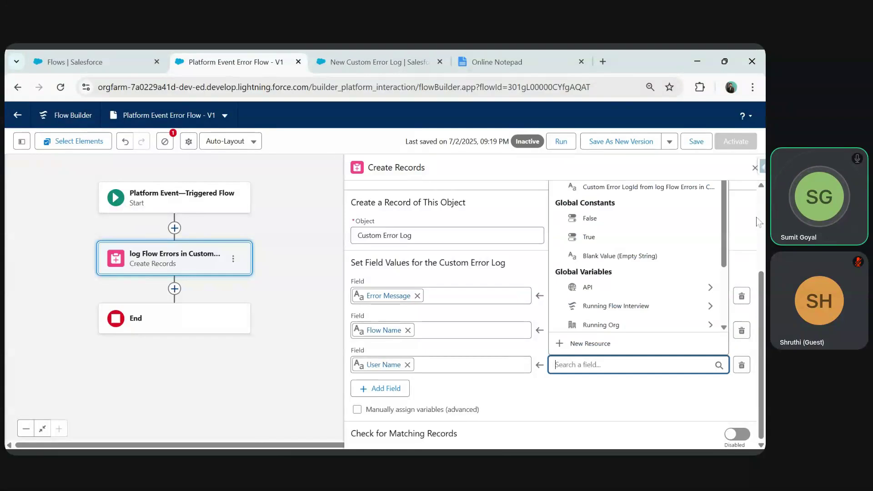
{"action": "scroll", "coordinate": [666, 273], "scroll_direction": "down", "scroll_amount": 2}
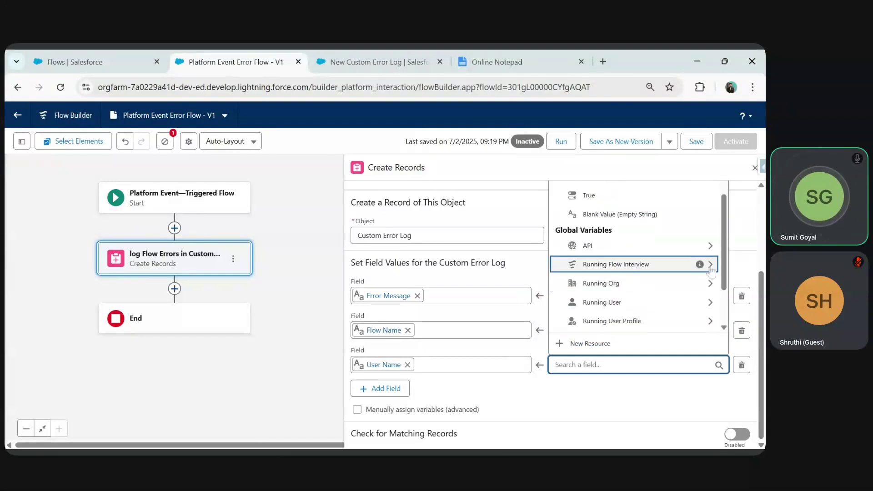
{"action": "left_click", "coordinate": [711, 267]}
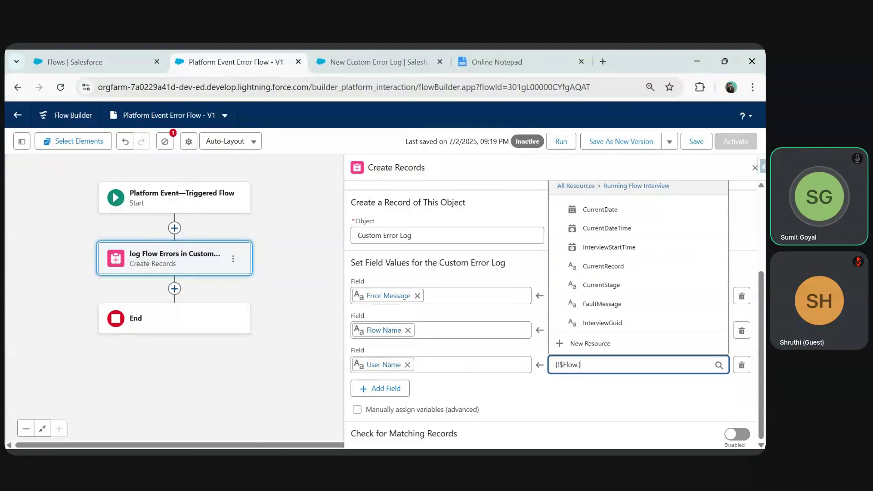
{"action": "left_click_drag", "start_coordinate": [581, 365], "coordinate": [547, 368]}
{"action": "key", "text": "BackSpace"}
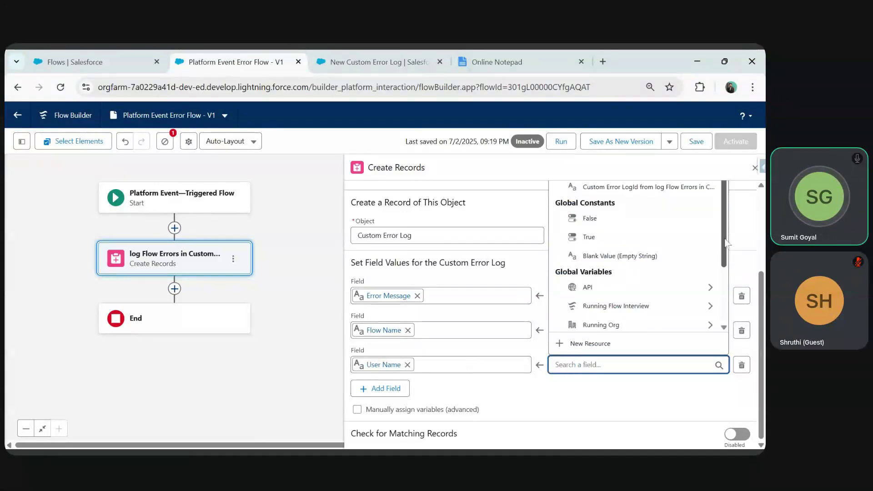
{"action": "scroll", "coordinate": [726, 250], "scroll_direction": "down", "scroll_amount": 1}
{"action": "scroll", "coordinate": [726, 250], "scroll_direction": "down", "scroll_amount": 1}
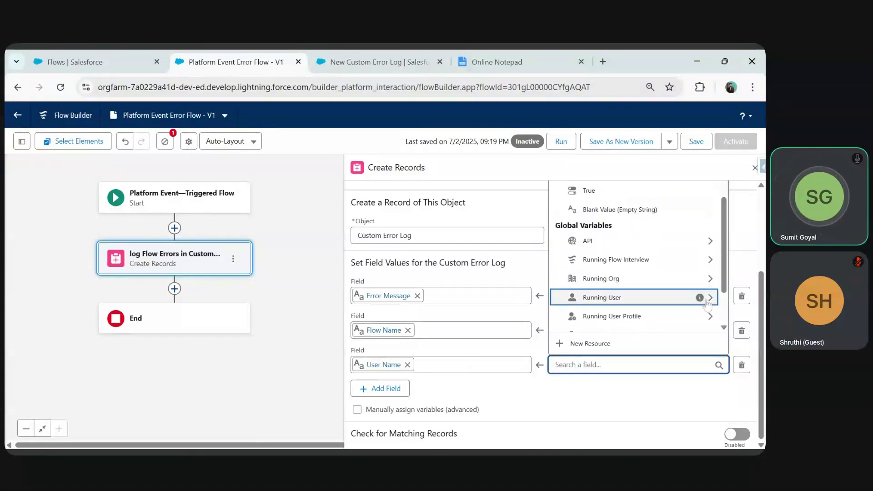
- Set User Name to the running user's first name, {!$User.FirstName}
{"action": "mouse_move", "coordinate": [700, 298]}
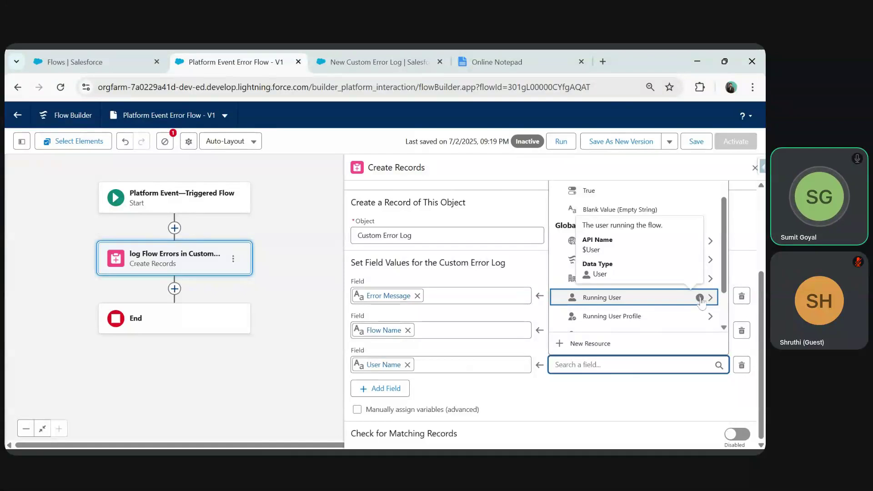
{"action": "left_click", "coordinate": [710, 299]}
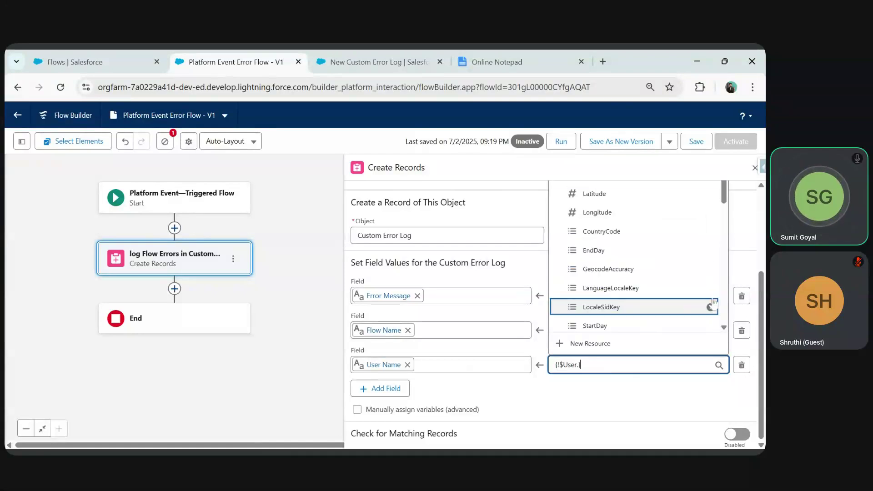
{"action": "scroll", "coordinate": [726, 216], "scroll_direction": "down", "scroll_amount": 3}
{"action": "mouse_move", "coordinate": [726, 215]}
{"action": "left_mouse_down"}
{"action": "mouse_move", "coordinate": [731, 312]}
{"action": "mouse_move", "coordinate": [725, 195]}
{"action": "mouse_move", "coordinate": [726, 278]}
{"action": "left_mouse_up"}
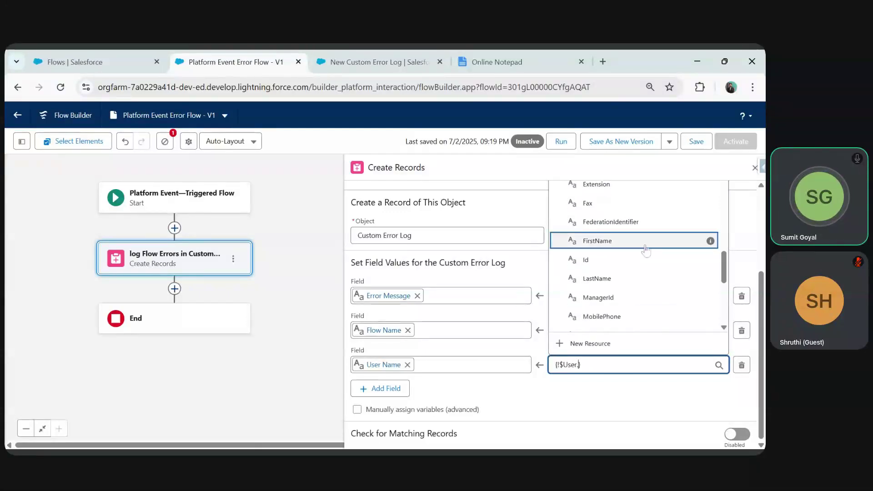
{"action": "left_click", "coordinate": [710, 241]}
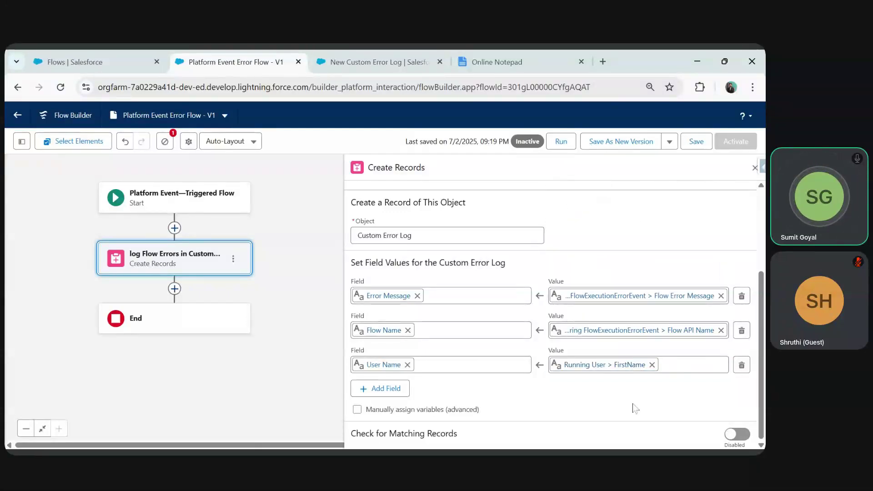
{"action": "left_click", "coordinate": [672, 364]}
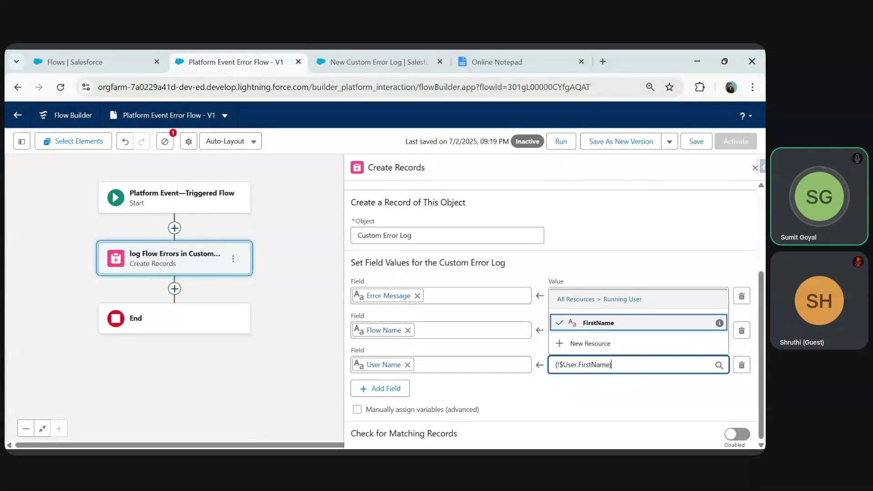
{"action": "type", "text": "+"}
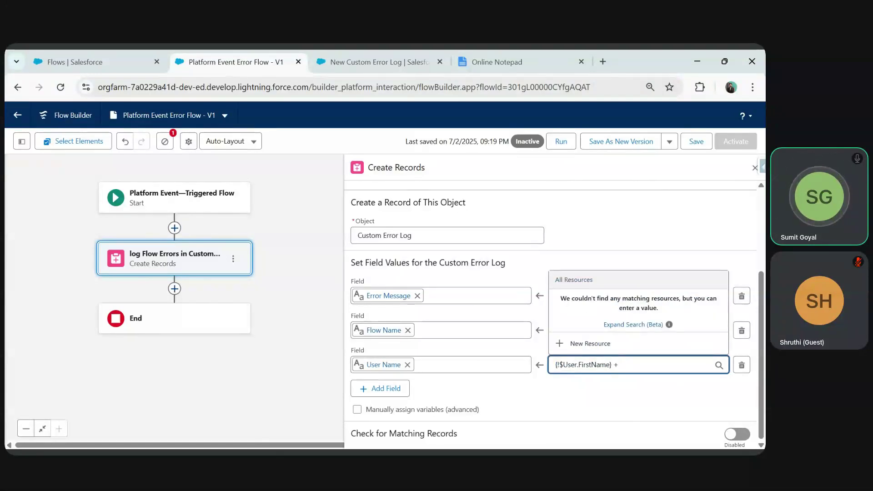
{"action": "key", "text": "BackSpace"}
{"action": "key", "text": "BackSpace"}
{"action": "key", "text": "BackSpace"}
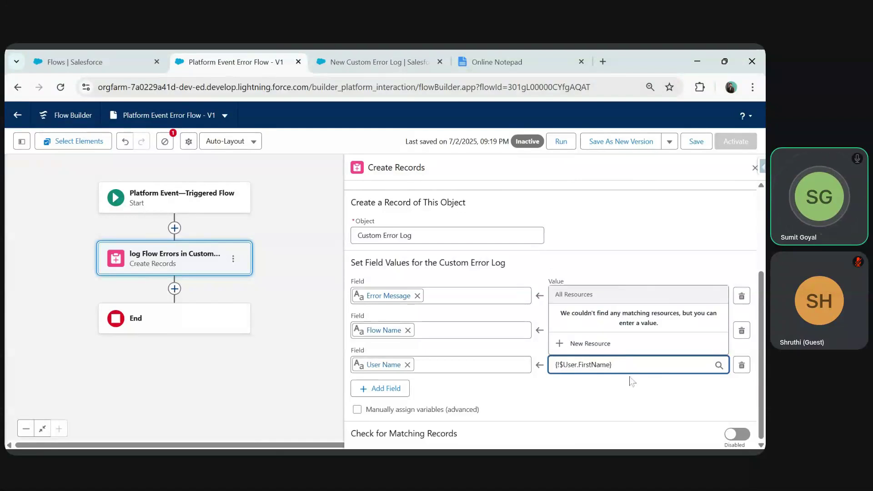
{"action": "left_click", "coordinate": [617, 406]}
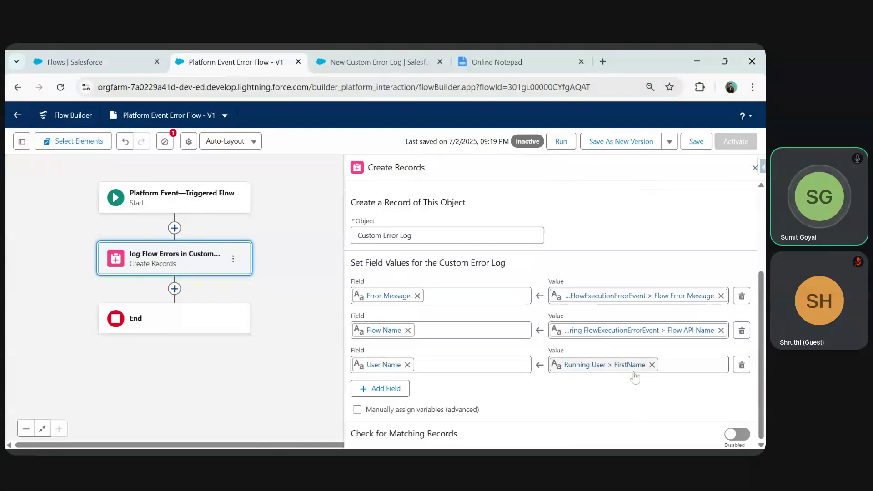
- Save and activate the error flow, then cancel the pending New Custom Error Log form
{"action": "left_click", "coordinate": [755, 168]}
{"action": "left_click", "coordinate": [694, 142]}
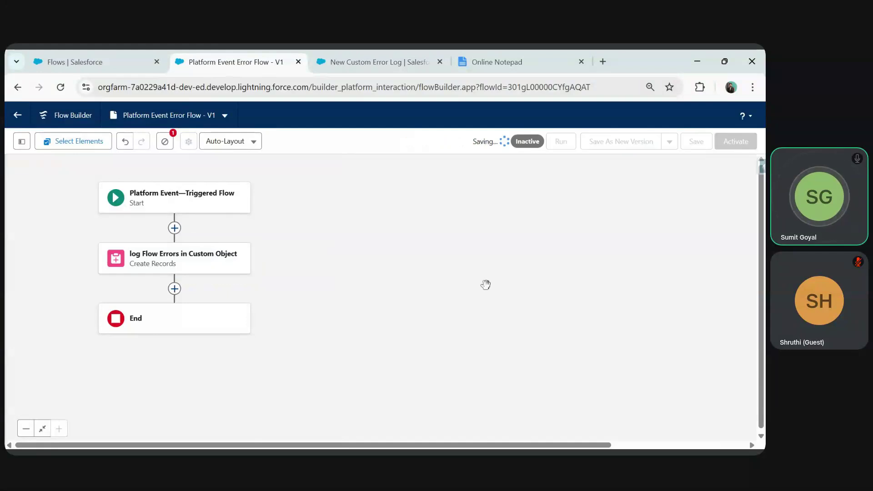
{"action": "left_click", "coordinate": [732, 146]}
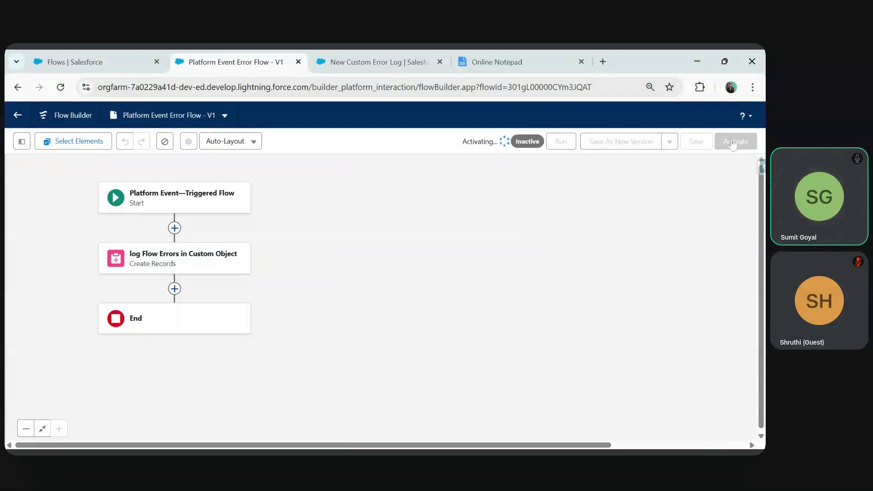
{"action": "left_click", "coordinate": [363, 59]}
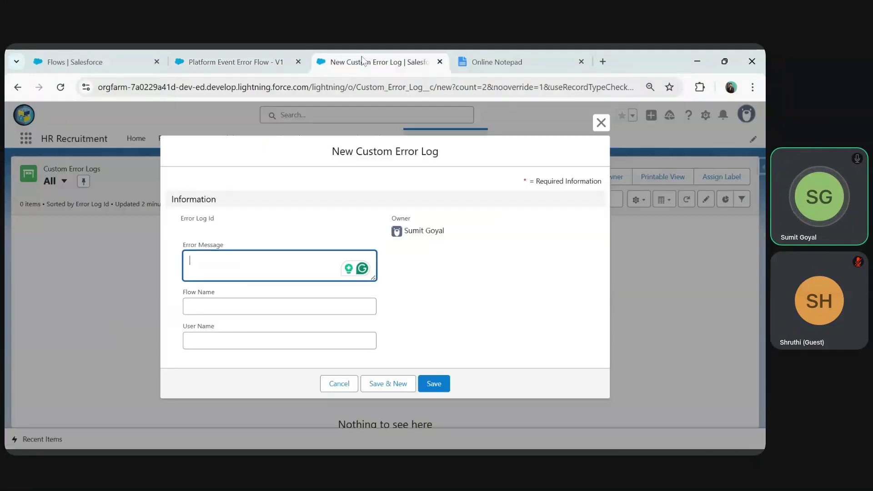
{"action": "left_click", "coordinate": [600, 124]}
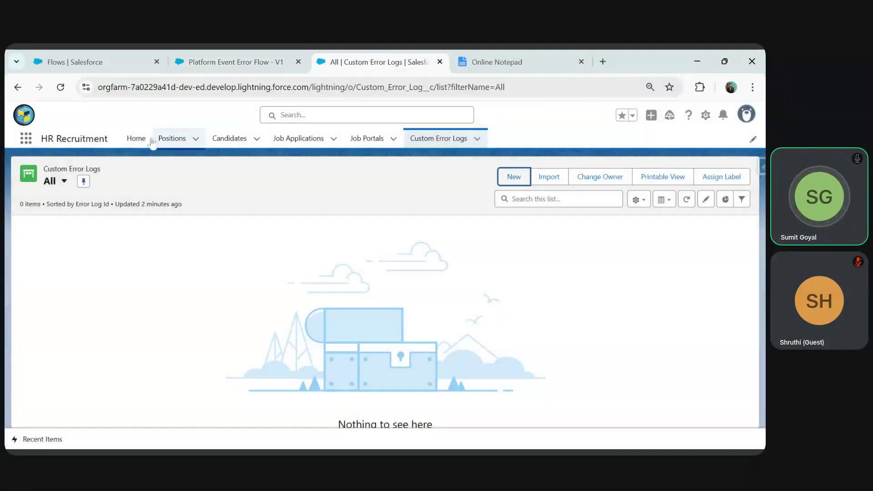
- Submit the candidate form with a test email, a phone number and birth date Jul 28, 1980, but no name
{"action": "left_click", "coordinate": [135, 142]}
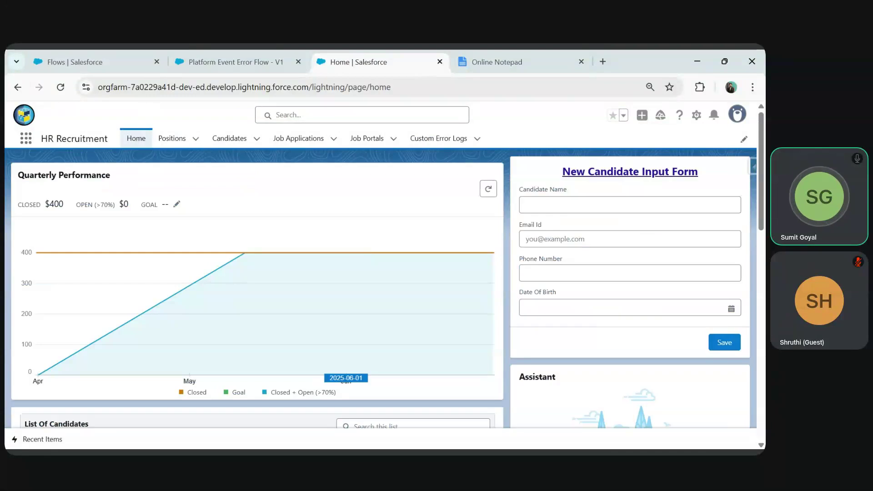
{"action": "left_click", "coordinate": [561, 209]}
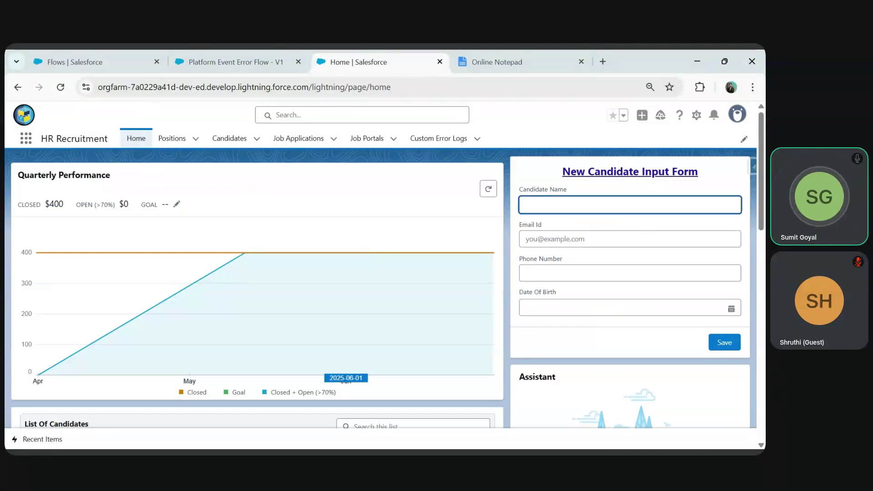
{"action": "type", "text": "Test Candi"}
{"action": "key", "text": "BackSpace"}
{"action": "key", "text": "BackSpace"}
{"action": "key", "text": "BackSpace"}
{"action": "key", "text": "BackSpace"}
{"action": "left_click", "coordinate": [630, 238]}
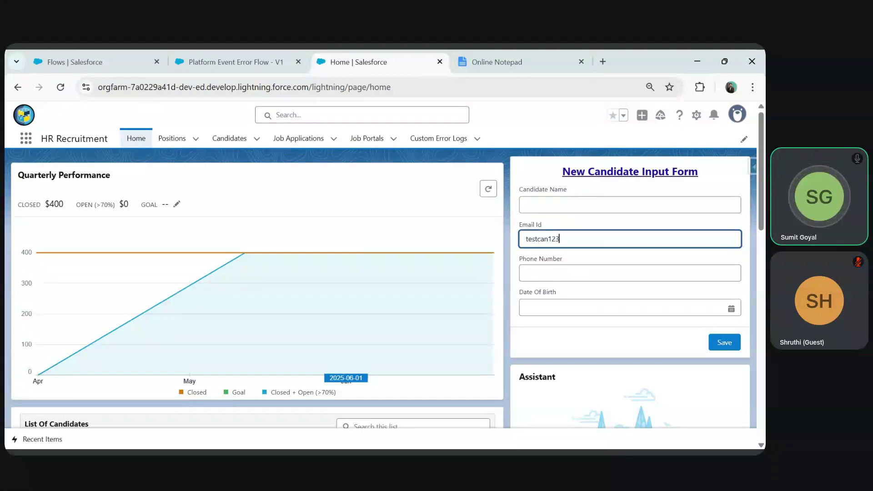
{"action": "key", "text": "Tab"}
{"action": "type", "text": "45674567"}
{"action": "left_click", "coordinate": [600, 308]}
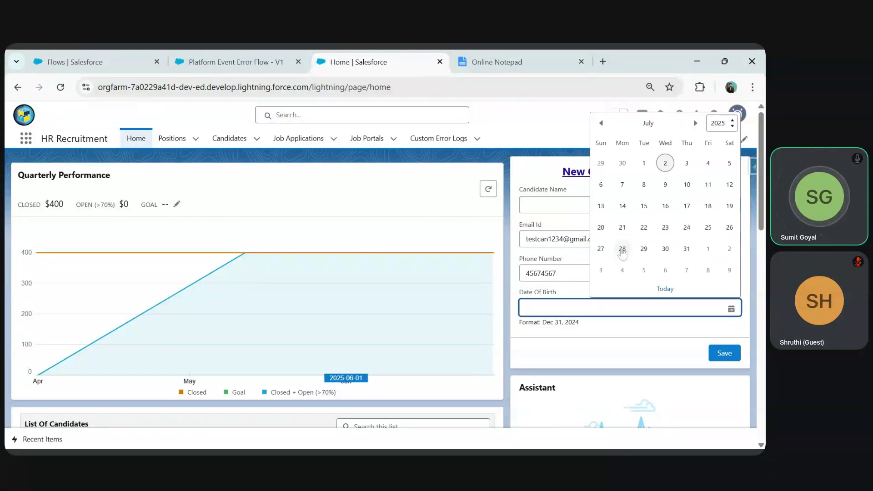
{"action": "left_click", "coordinate": [621, 251]}
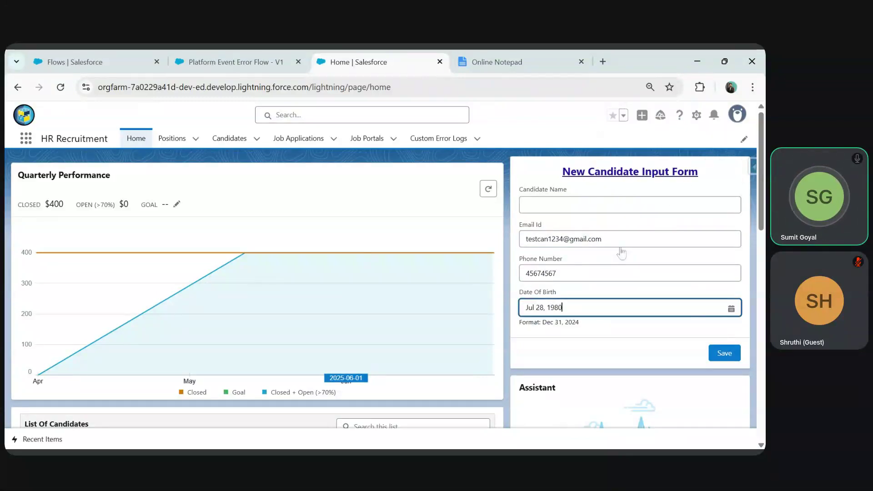
{"action": "left_click", "coordinate": [725, 355]}
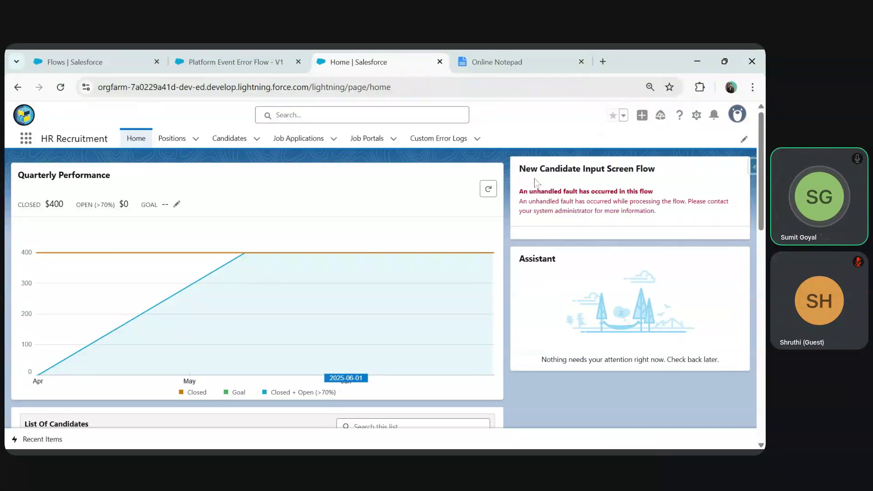
- Open Custom Error Logs in a new tab and refresh the list twice
{"action": "middle_click", "coordinate": [442, 139]}
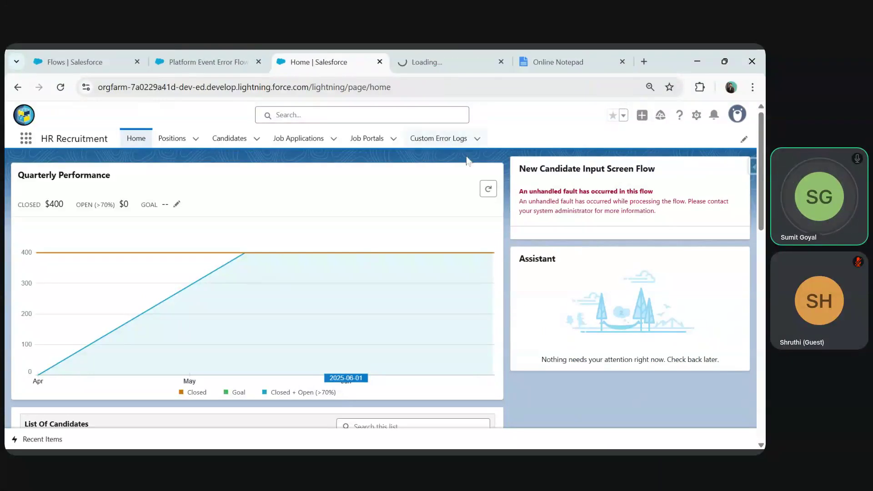
{"action": "left_click", "coordinate": [441, 57]}
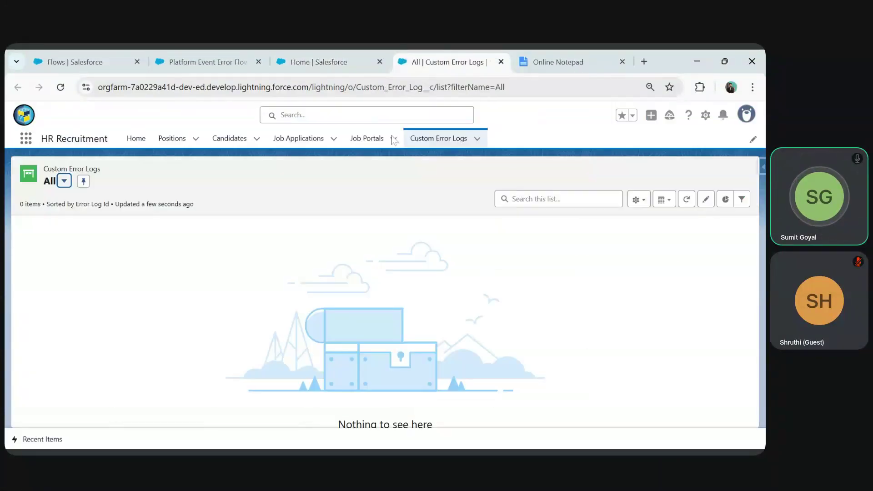
{"action": "left_click", "coordinate": [689, 200]}
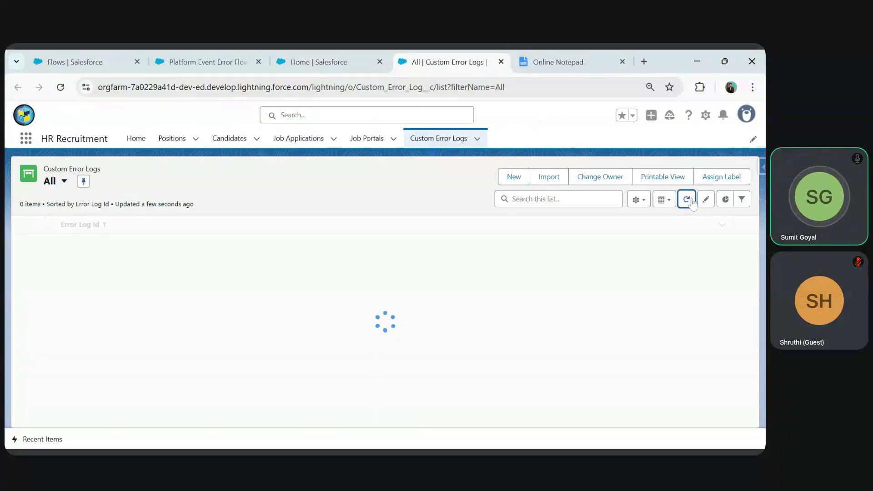
{"action": "left_click", "coordinate": [691, 202]}
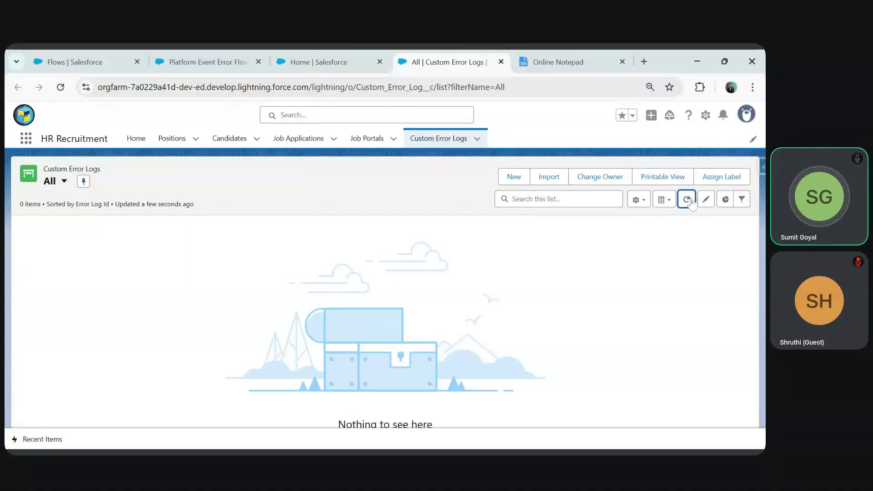
- Compare the error flow and home page fault, then refresh the log list again, still 0 items
{"action": "left_click", "coordinate": [200, 60]}
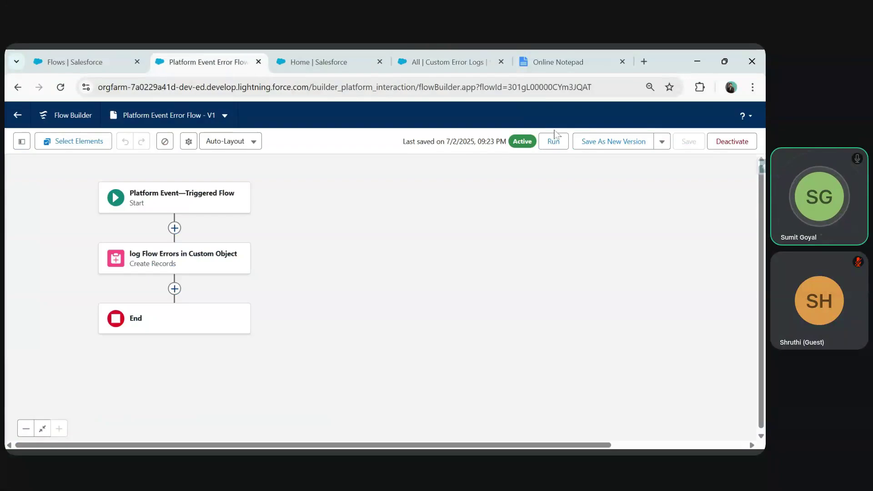
{"action": "left_click", "coordinate": [439, 54]}
{"action": "left_click", "coordinate": [209, 54]}
{"action": "left_click", "coordinate": [454, 58]}
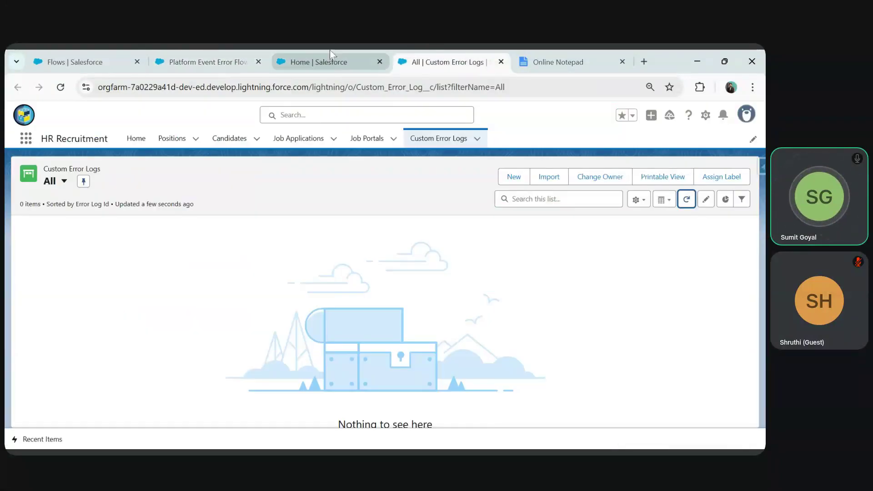
{"action": "left_click", "coordinate": [330, 54]}
{"action": "left_click", "coordinate": [439, 62]}
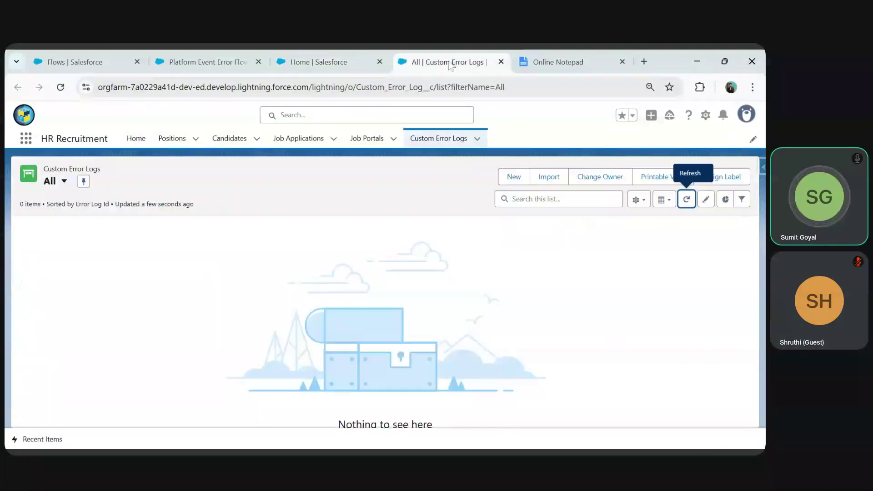
{"action": "left_click", "coordinate": [686, 199]}
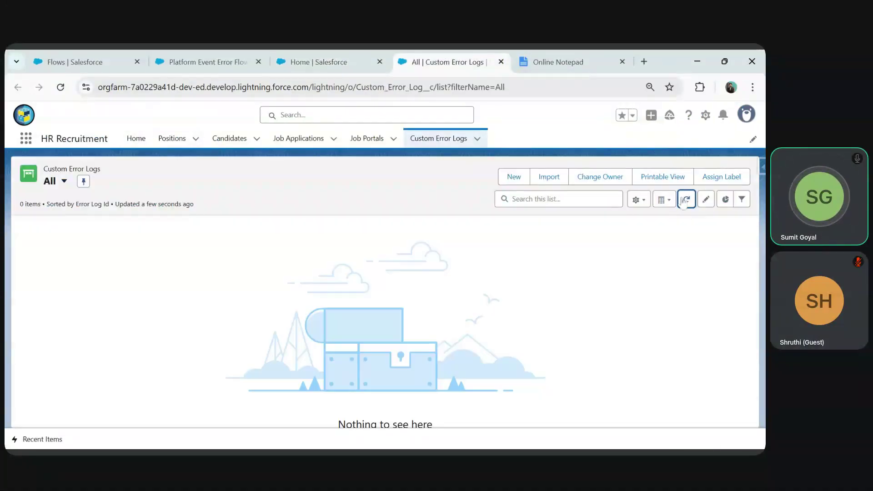
{"action": "left_click", "coordinate": [684, 202]}
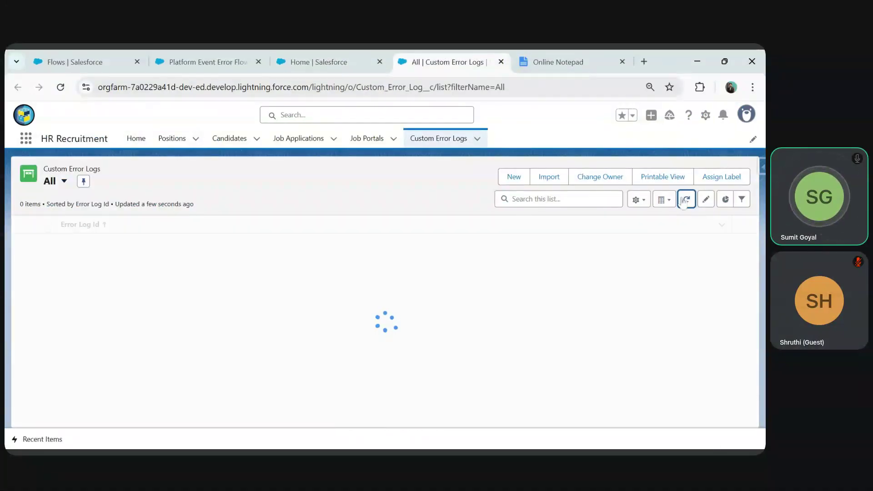
{"action": "left_click", "coordinate": [51, 55]}
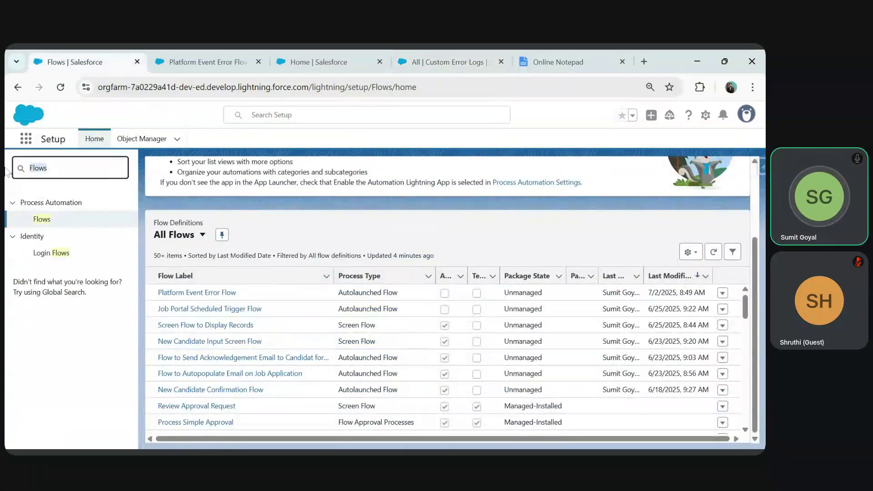
- Search Setup Quick Find, trying 'flow err' and 'err' before 'logs', and open Debug Logs
{"action": "type", "text": "f"}
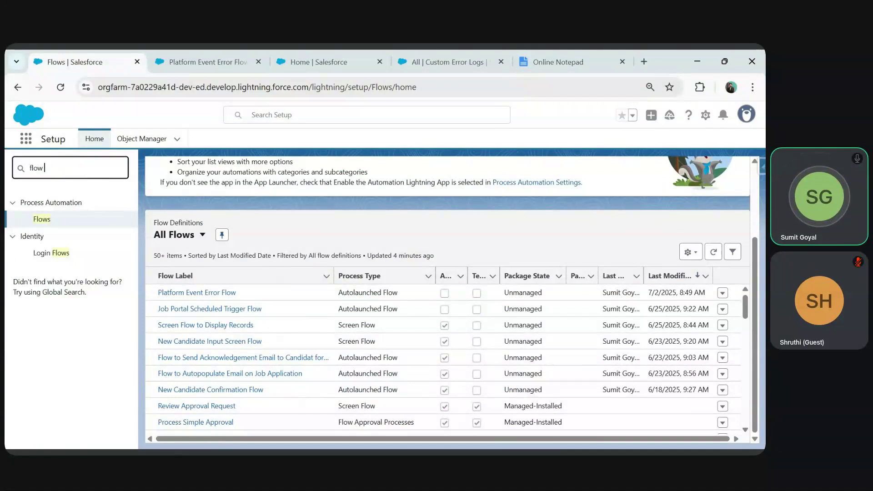
{"action": "type", "text": "low err"}
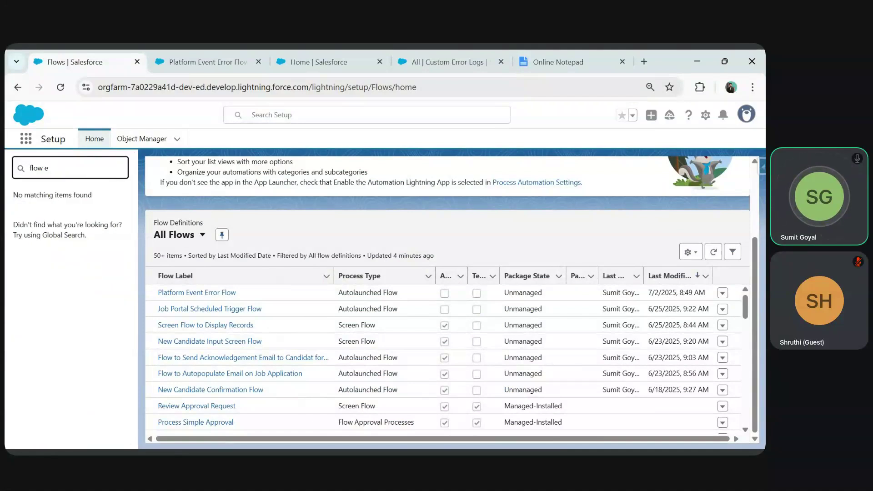
{"action": "key", "text": "BackSpace"}
{"action": "key", "text": "BackSpace"}
{"action": "key", "text": "BackSpace"}
{"action": "type", "text": "erro"}
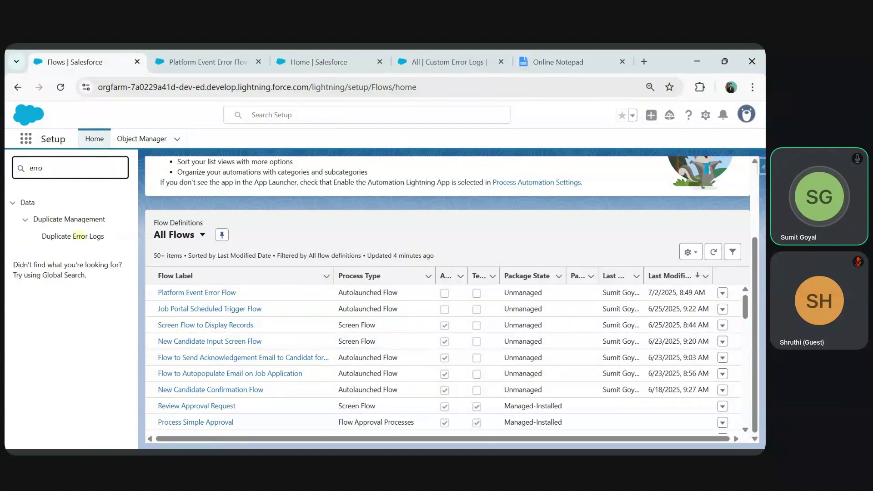
{"action": "key", "text": "BackSpace"}
{"action": "key", "text": "BackSpace"}
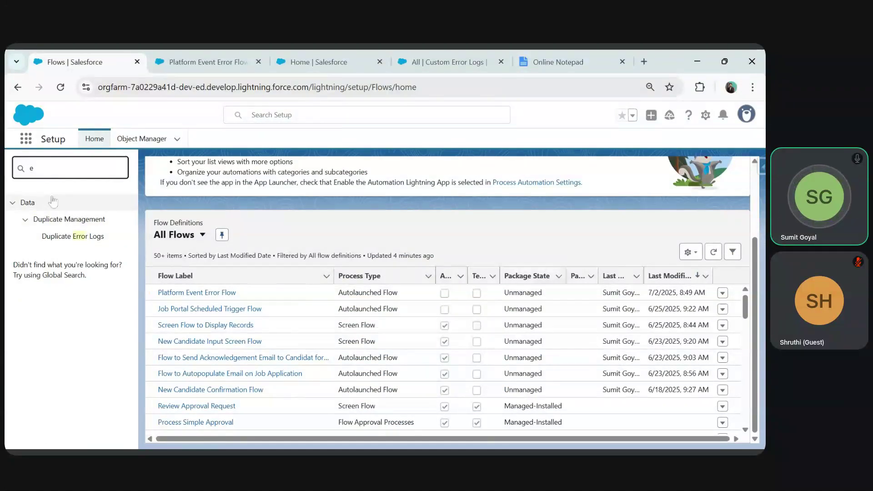
{"action": "key", "text": "BackSpace"}
{"action": "type", "text": "logs"}
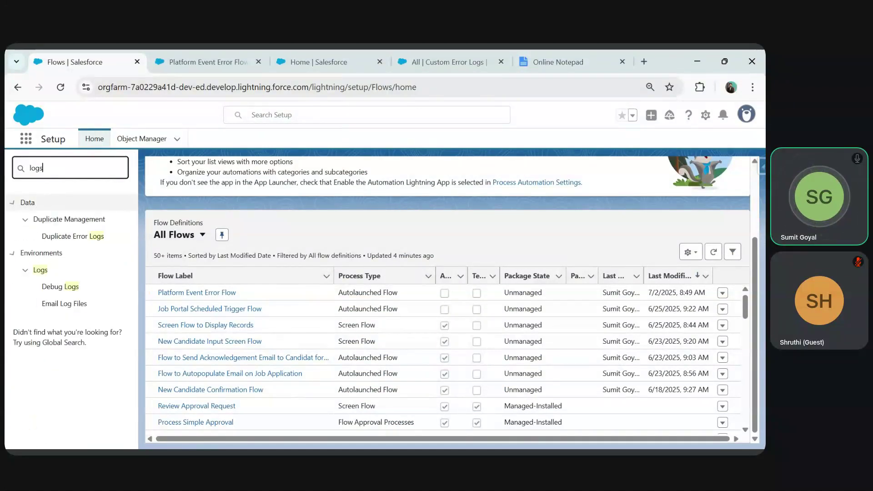
{"action": "left_click", "coordinate": [61, 288]}
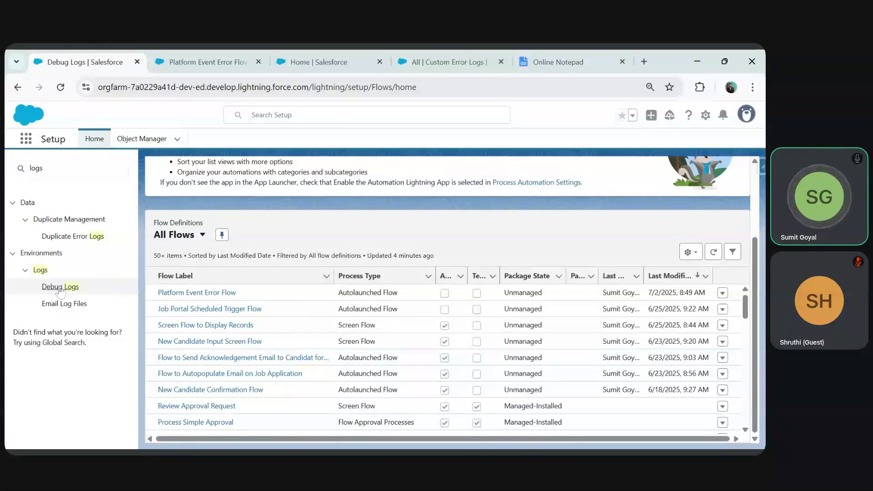
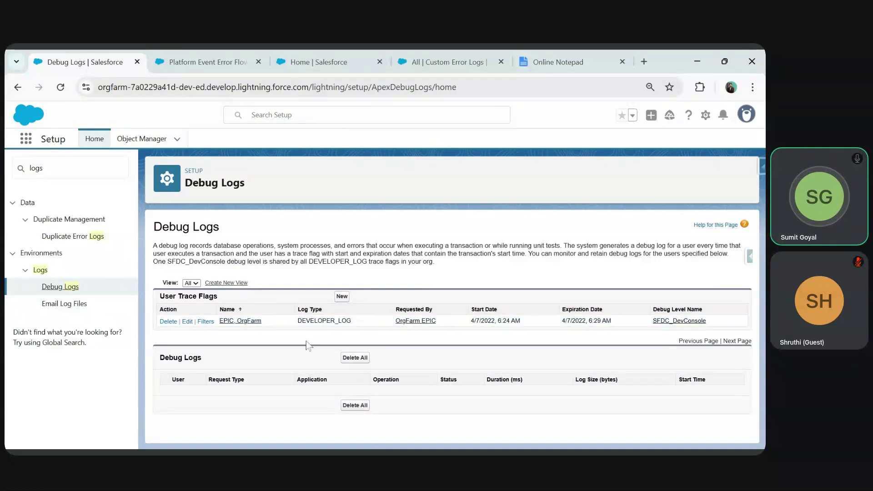
- Open the org user's detail record from Debug Logs, then return to Debug Logs
{"action": "left_click", "coordinate": [232, 324]}
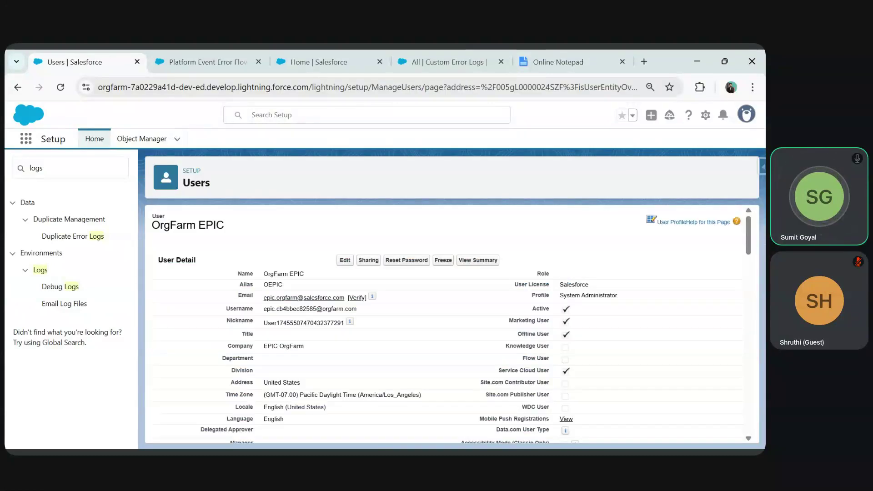
{"action": "scroll", "coordinate": [234, 324], "scroll_direction": "down", "scroll_amount": 5}
{"action": "scroll", "coordinate": [234, 324], "scroll_direction": "down", "scroll_amount": 10}
{"action": "scroll", "coordinate": [233, 324], "scroll_direction": "up", "scroll_amount": 15}
{"action": "left_click", "coordinate": [60, 286]}
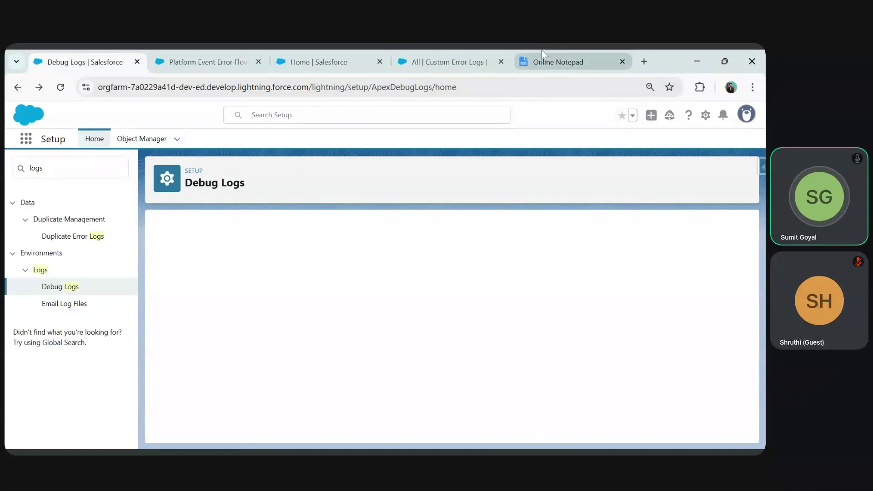
- Refresh the still-empty Custom Error Logs list, then go back to the Platform Event Error Flow
{"action": "left_click", "coordinate": [450, 62]}
{"action": "left_click", "coordinate": [687, 200]}
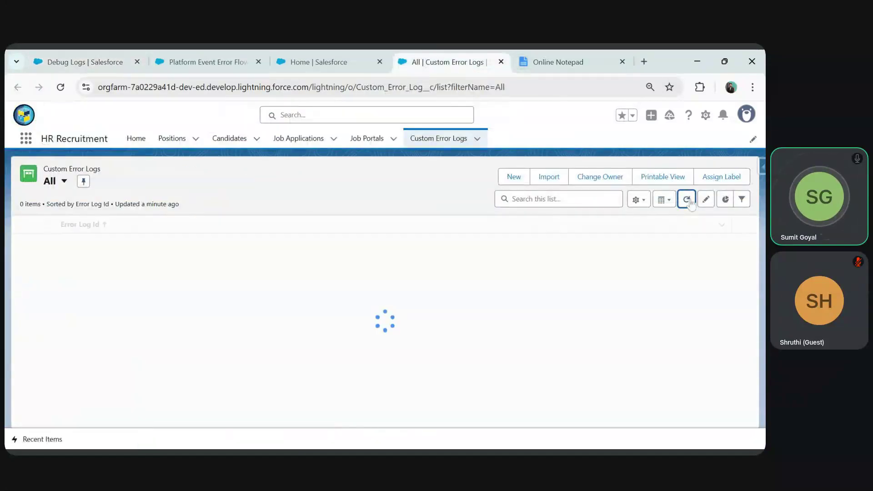
{"action": "left_click", "coordinate": [337, 55]}
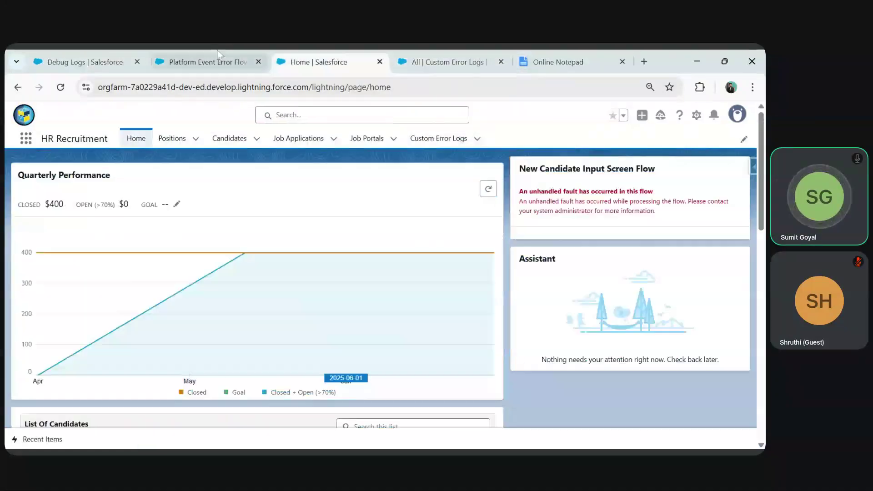
{"action": "left_click", "coordinate": [211, 61]}
- Delete the User Name row from the Create Records element and save the flow as a new version
{"action": "left_click", "coordinate": [210, 265]}
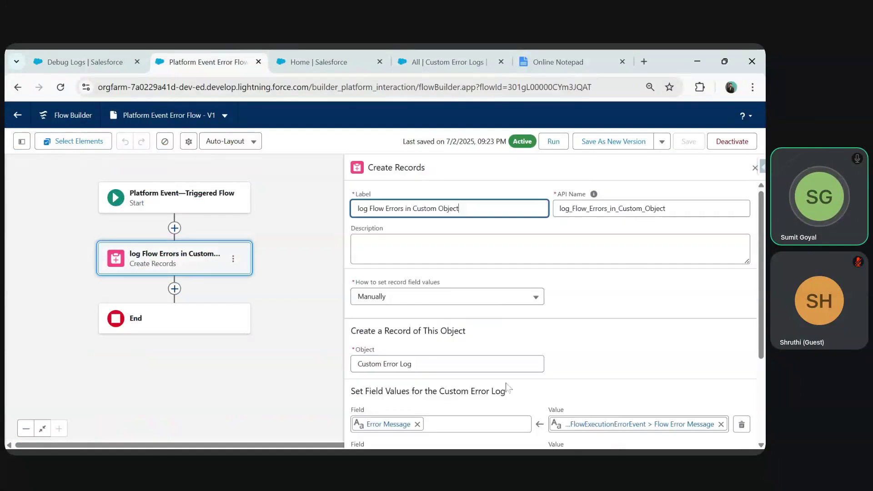
{"action": "scroll", "coordinate": [572, 428], "scroll_direction": "down", "scroll_amount": 3}
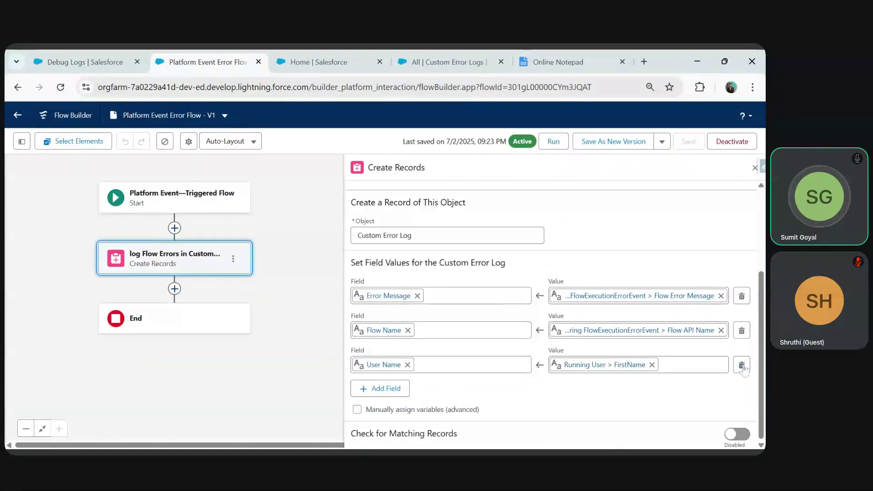
{"action": "left_click", "coordinate": [742, 366]}
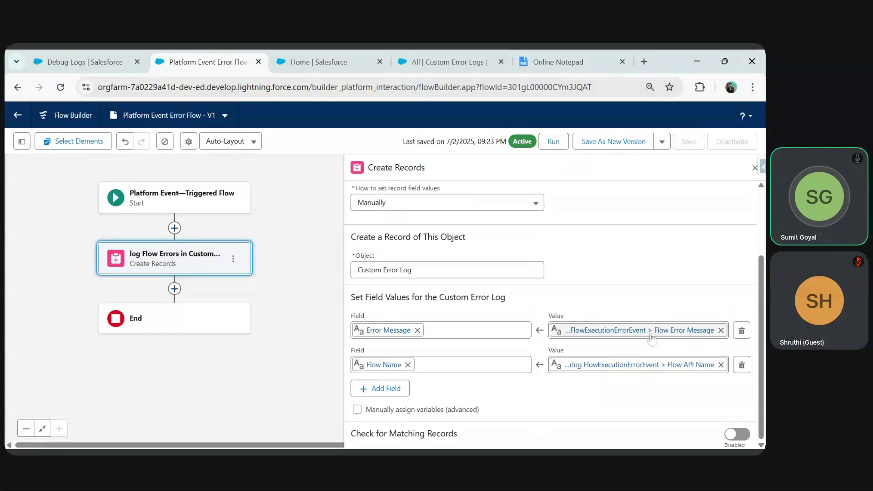
{"action": "left_click", "coordinate": [615, 141]}
{"action": "left_click", "coordinate": [585, 366]}
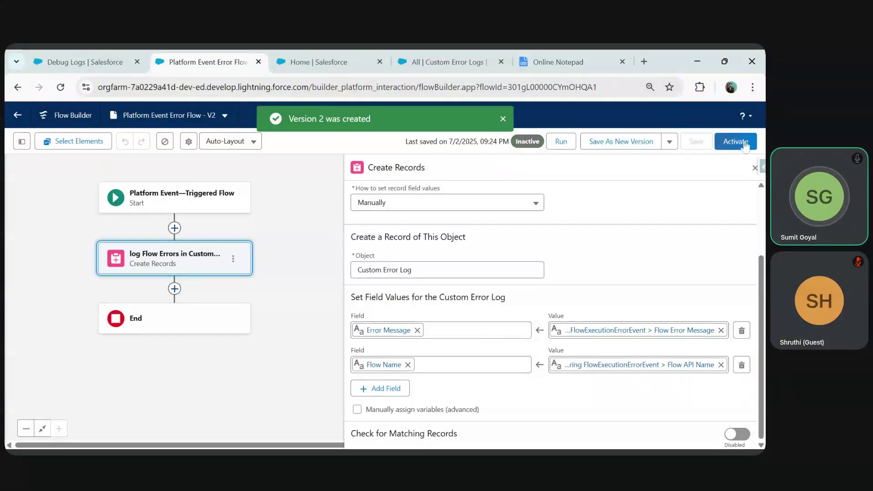
- Move between the Custom Error Logs, home page and flow tabs, ending on the home page
{"action": "left_click", "coordinate": [441, 62]}
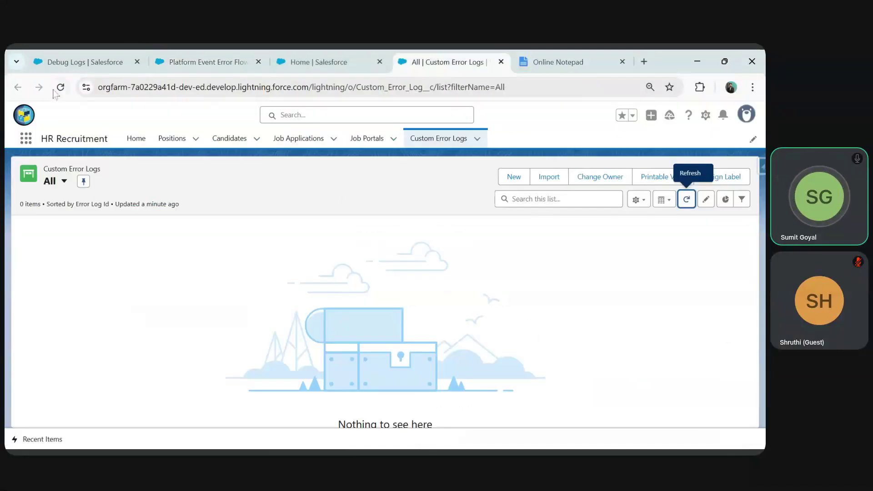
{"action": "left_click", "coordinate": [318, 62]}
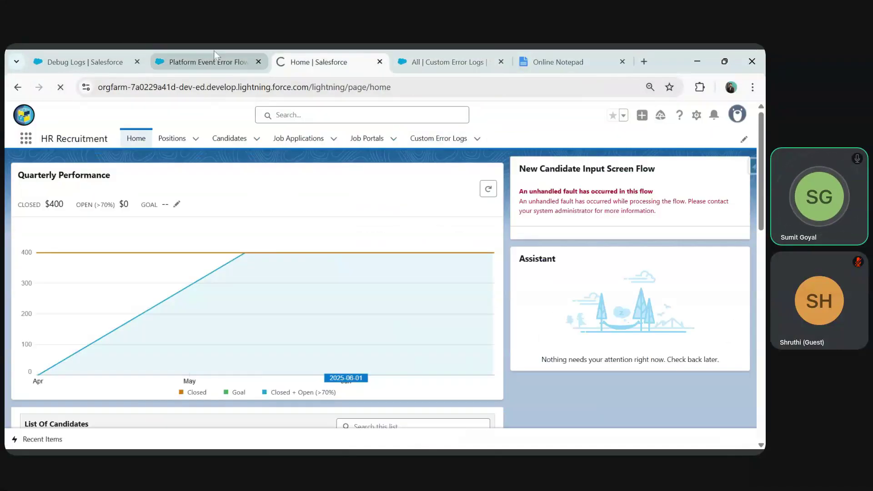
{"action": "left_click", "coordinate": [207, 62]}
{"action": "left_click", "coordinate": [319, 62]}
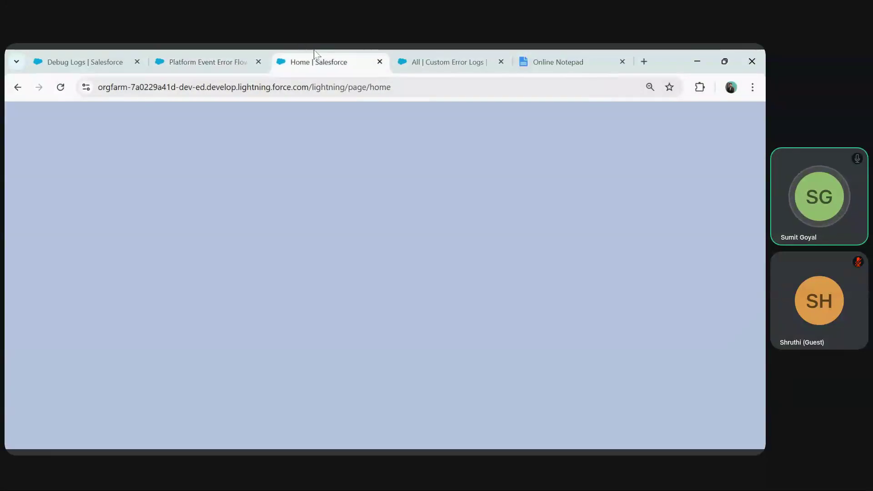
- Submit the New Candidate form with a test e-mail, a phone number and a date of birth
{"action": "left_click", "coordinate": [556, 245]}
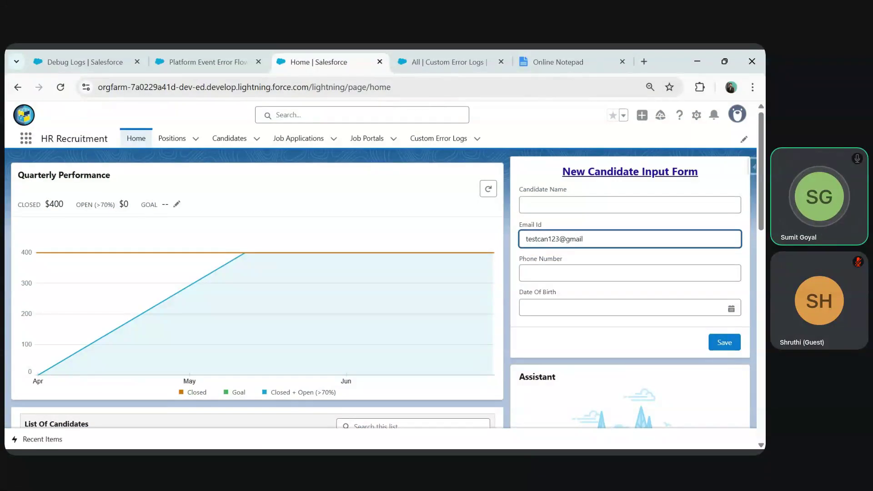
{"action": "key", "text": "Tab"}
{"action": "type", "text": "34564567"}
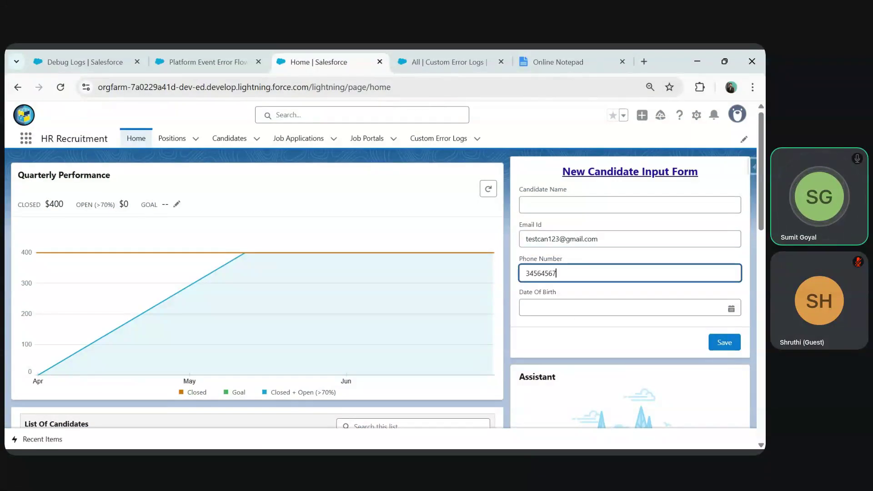
{"action": "left_click", "coordinate": [584, 310]}
{"action": "left_click", "coordinate": [622, 206]}
{"action": "type", "text": "1980"}
{"action": "left_click", "coordinate": [733, 353]}
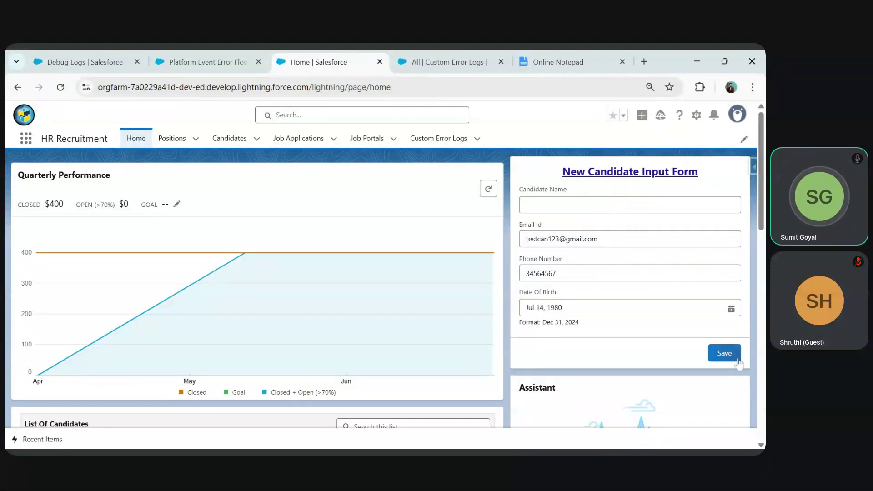
- Refresh the Custom Error Logs list, check Job Portals, and reload the logs page
{"action": "left_click", "coordinate": [687, 199]}
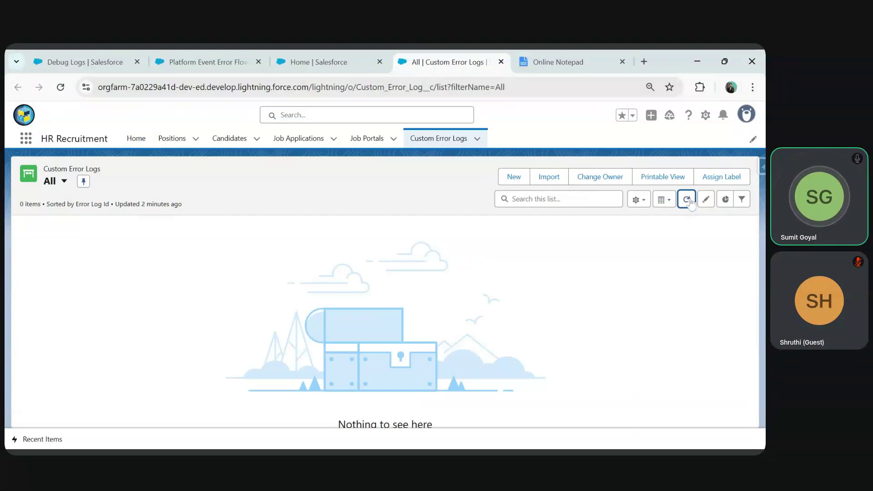
{"action": "left_click", "coordinate": [366, 139]}
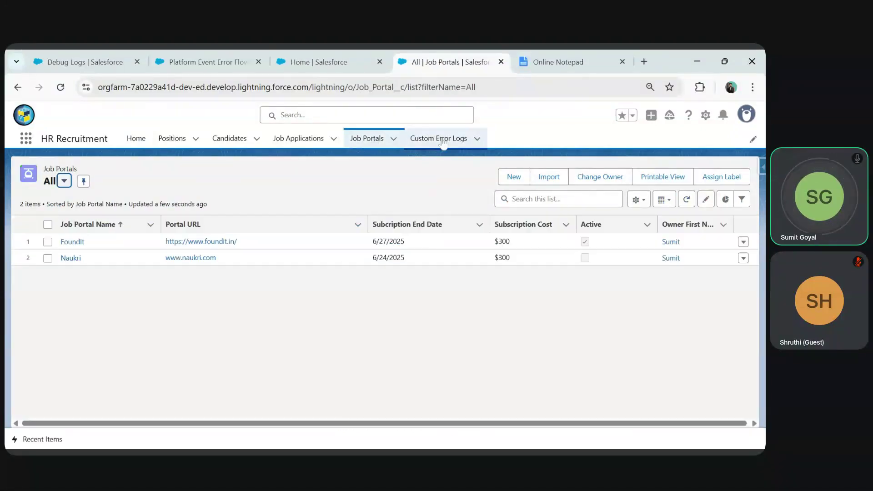
{"action": "left_click", "coordinate": [443, 142]}
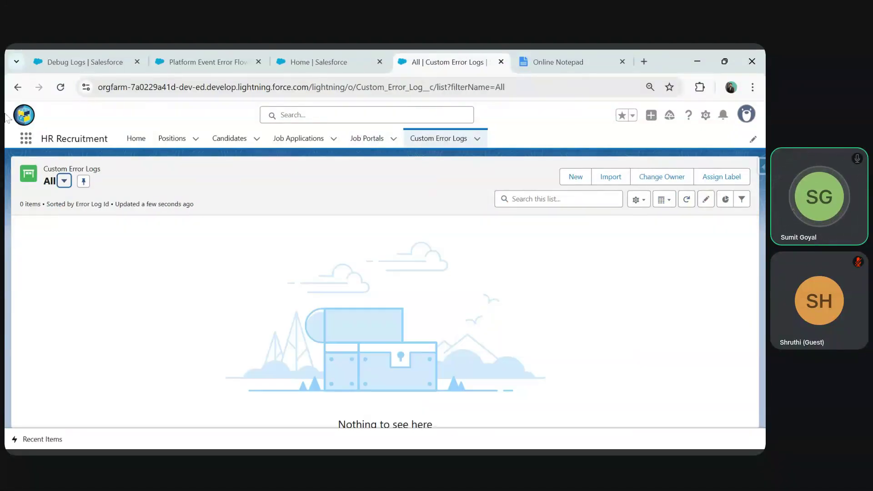
{"action": "left_click", "coordinate": [61, 87]}
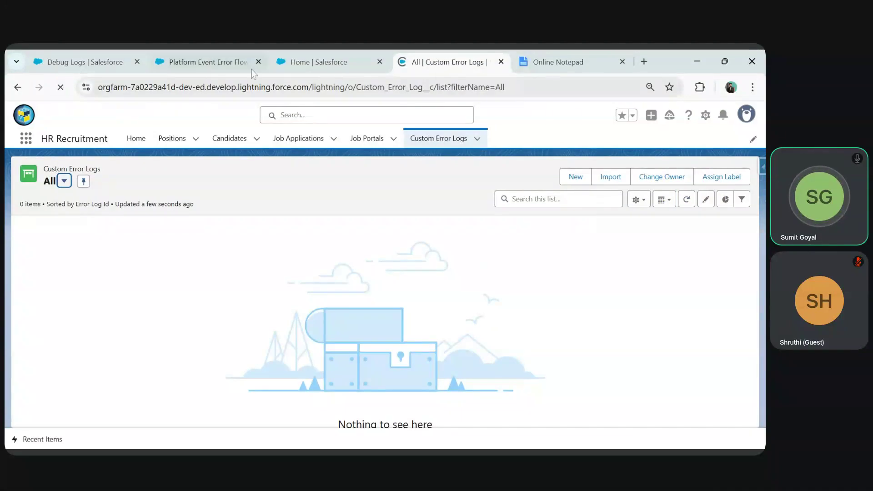
- Recheck the flow's Create Records field mappings, then switch to the Setup Debug Logs page
{"action": "left_click", "coordinate": [204, 62]}
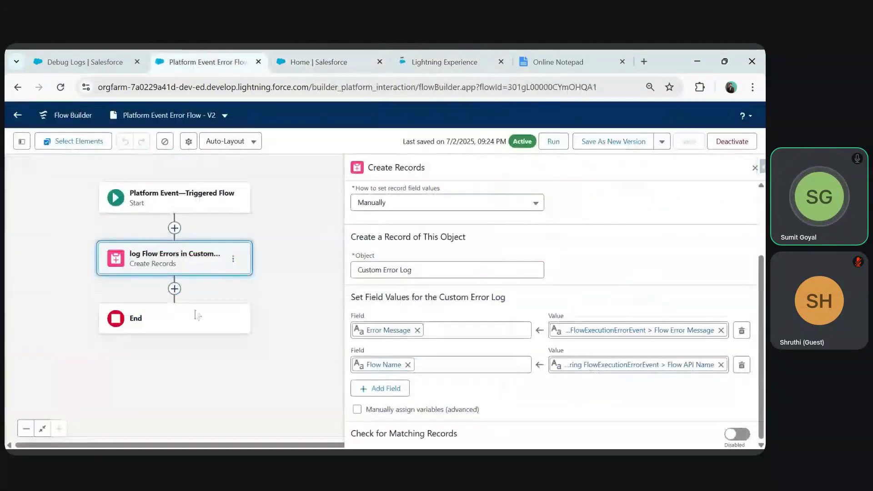
{"action": "scroll", "coordinate": [437, 345], "scroll_direction": "up", "scroll_amount": 1}
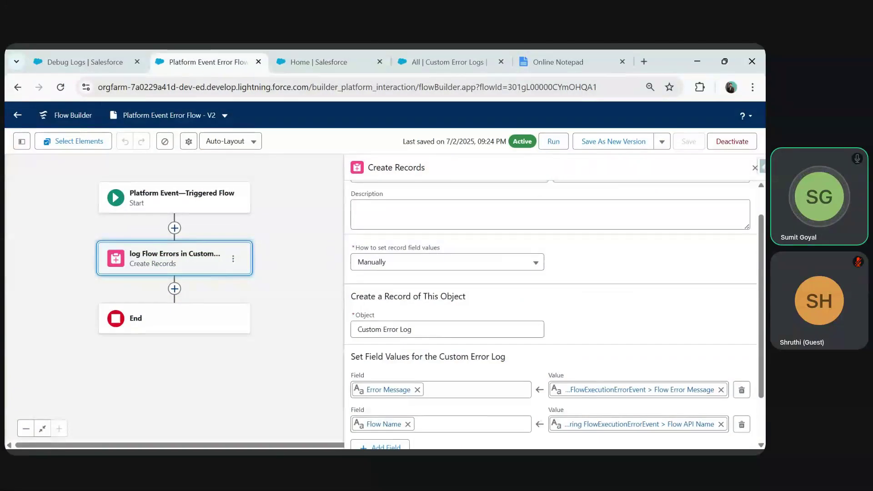
{"action": "scroll", "coordinate": [385, 338], "scroll_direction": "down", "scroll_amount": 2}
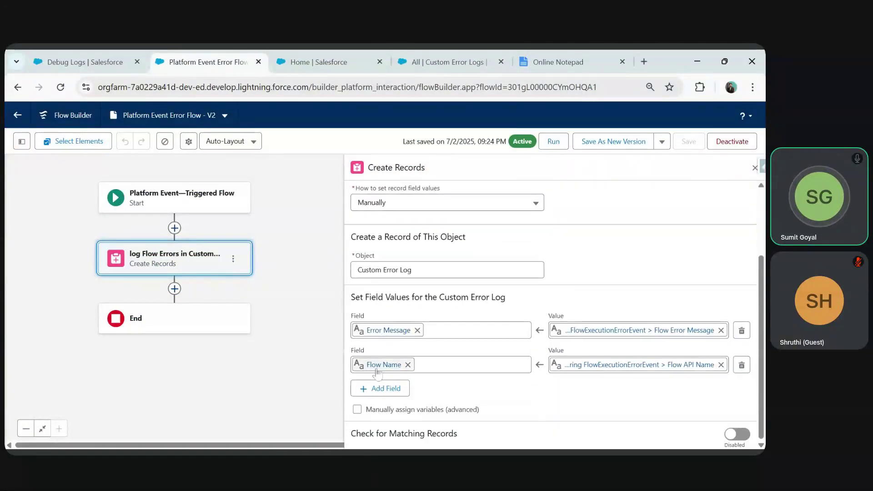
{"action": "left_click", "coordinate": [91, 62]}
- Open the Custom Error Log object's Fields & Relationships and check Flow Name's Text(250) limit
{"action": "left_click", "coordinate": [183, 141]}
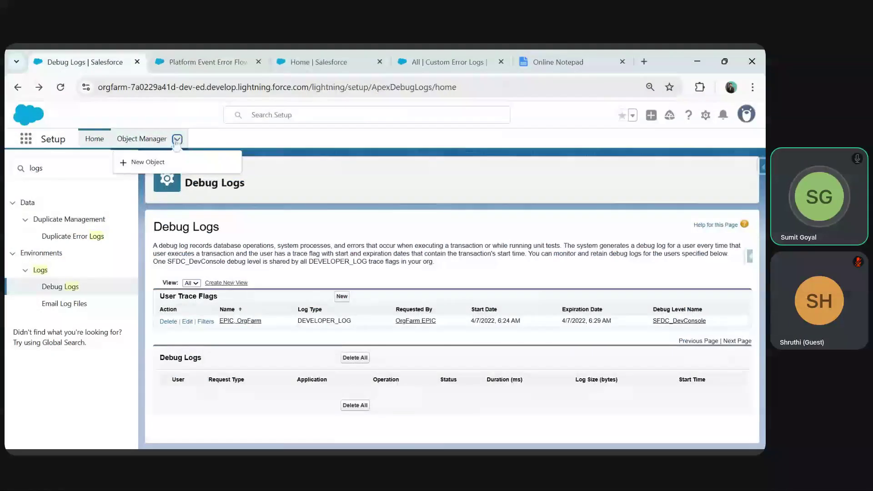
{"action": "left_click", "coordinate": [138, 199]}
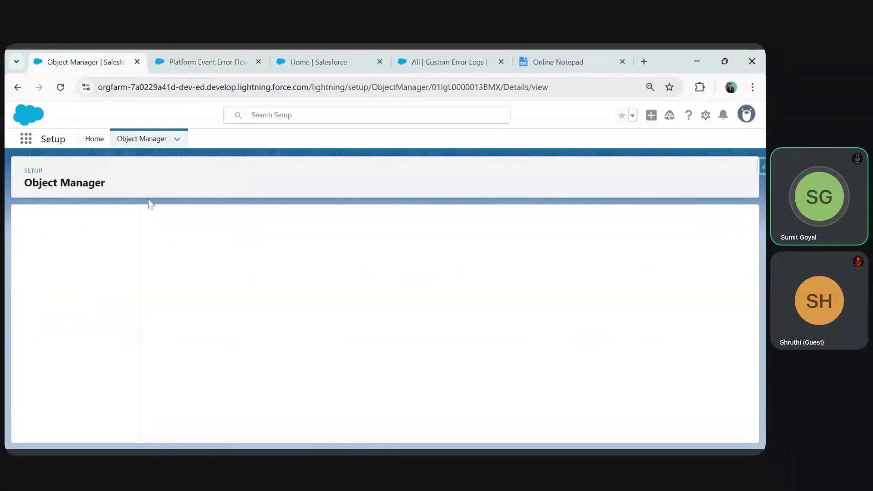
{"action": "left_click", "coordinate": [54, 247]}
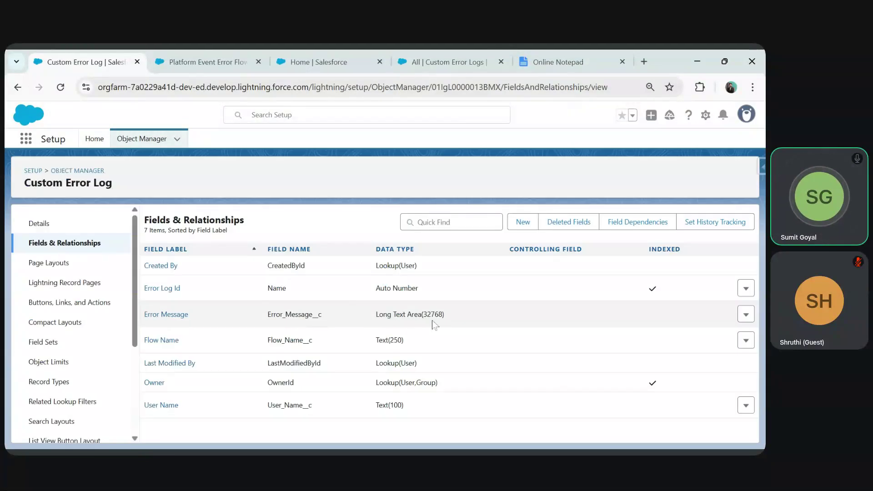
{"action": "left_click_drag", "start_coordinate": [387, 340], "coordinate": [416, 346]}
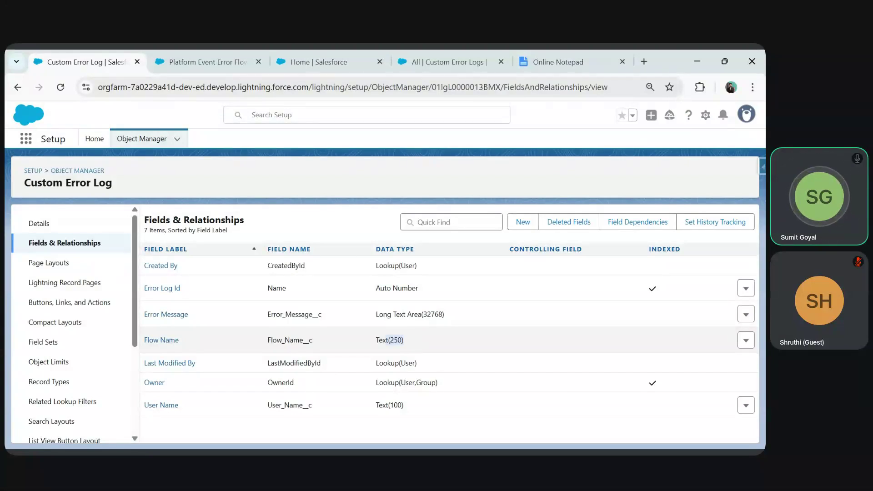
- Close the flow's Create Records properties and return to the Custom Error Logs list
{"action": "left_click", "coordinate": [446, 51]}
{"action": "left_click", "coordinate": [197, 50]}
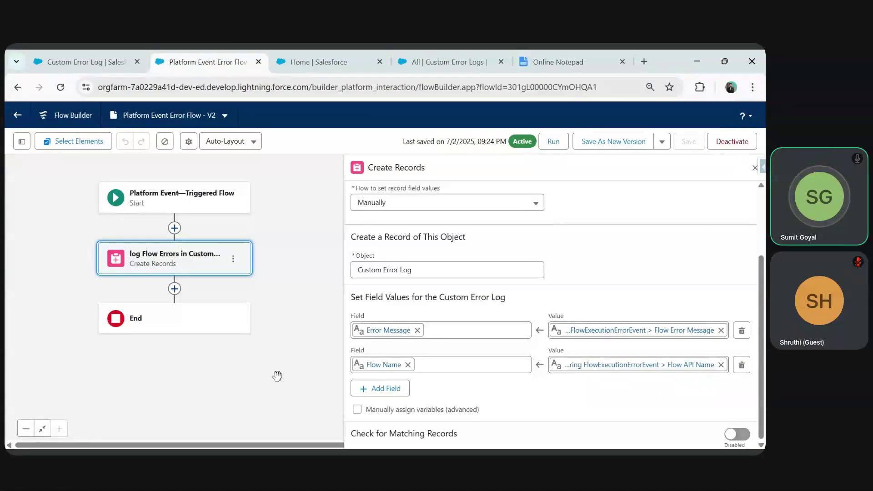
{"action": "left_click", "coordinate": [755, 169]}
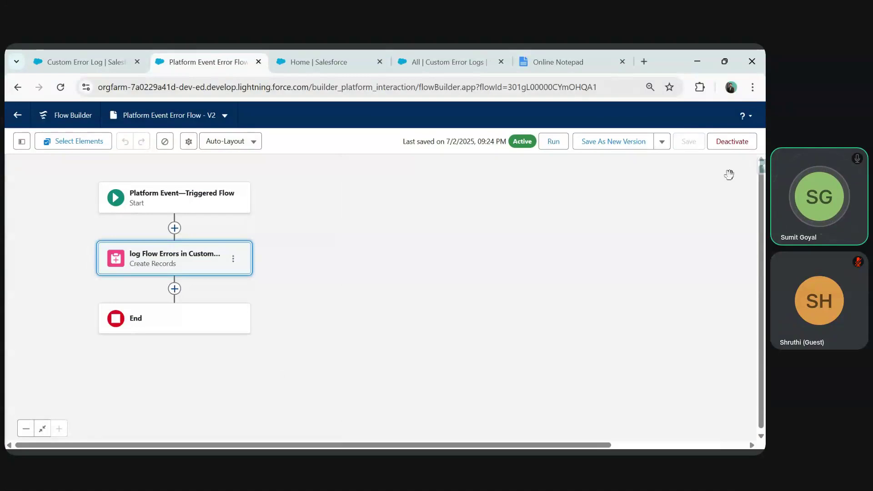
{"action": "left_click", "coordinate": [443, 62]}
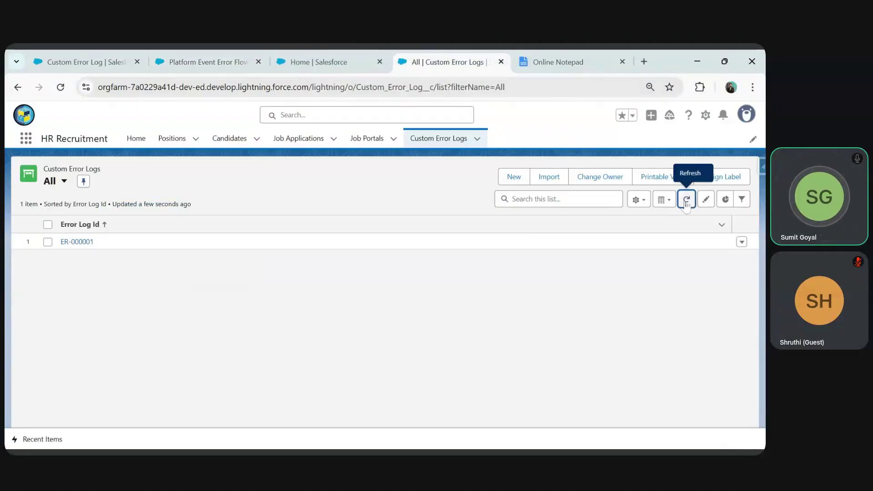
- Open ER-000001 and read its REQUIRED_FIELD_MISSING message and New_Candidate_Input_Screen_Flow flow name
{"action": "left_click", "coordinate": [686, 199]}
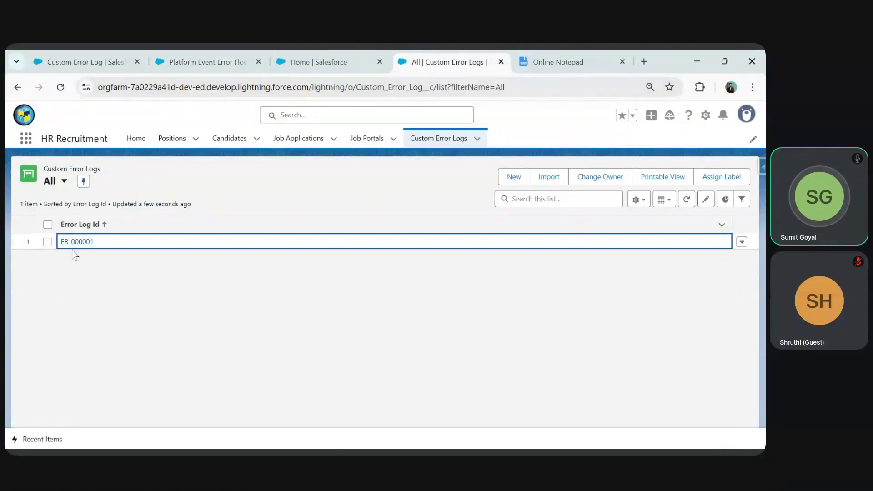
{"action": "left_click", "coordinate": [74, 243]}
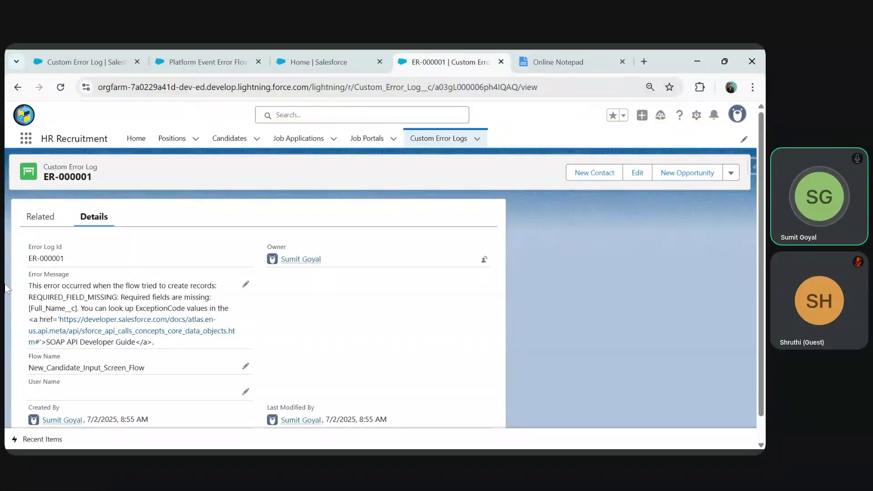
{"action": "left_click_drag", "start_coordinate": [29, 286], "coordinate": [215, 308]}
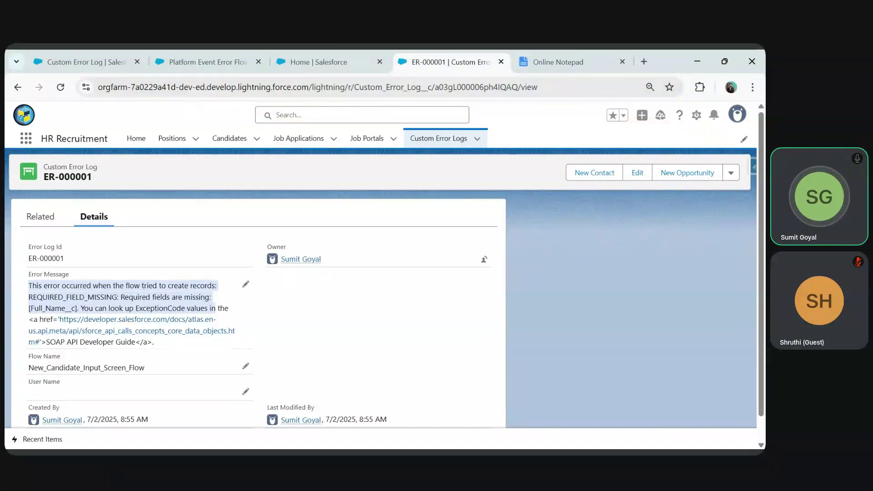
{"action": "left_click_drag", "start_coordinate": [29, 367], "coordinate": [38, 368]}
{"action": "left_click_drag", "start_coordinate": [148, 369], "coordinate": [150, 375]}
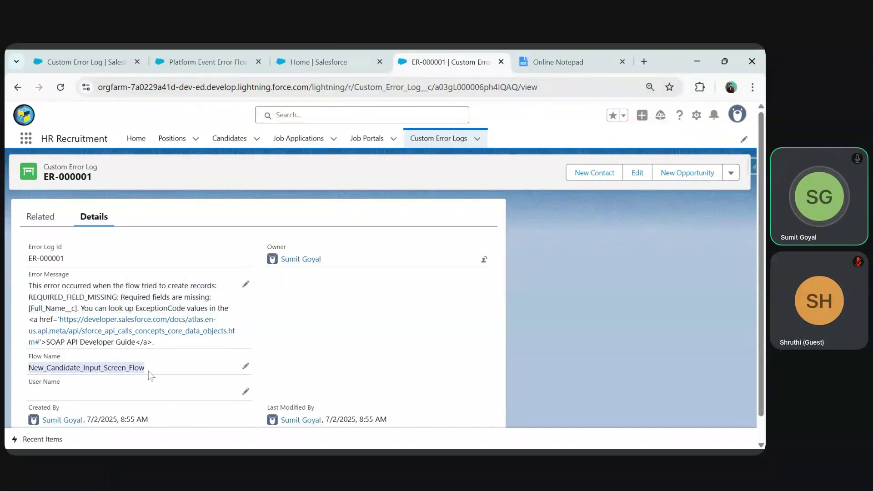
- Return to all Custom Error Logs and refresh the list twice
{"action": "left_click", "coordinate": [438, 139]}
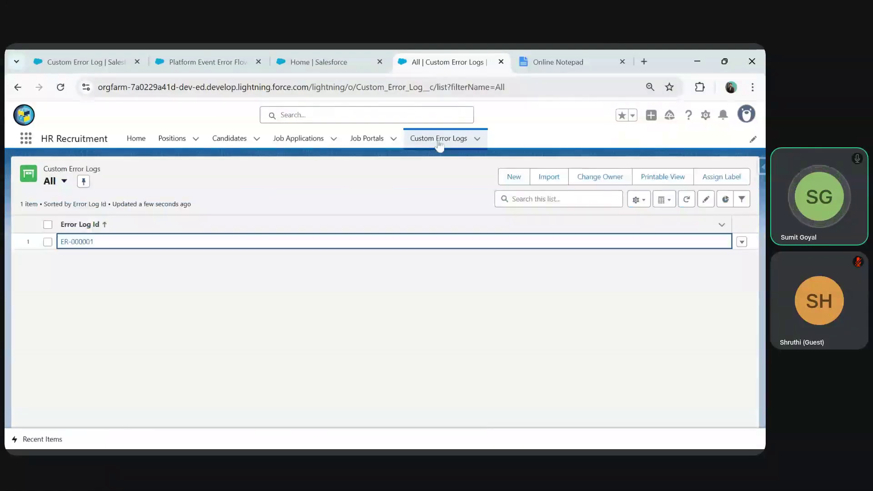
{"action": "left_click", "coordinate": [687, 200]}
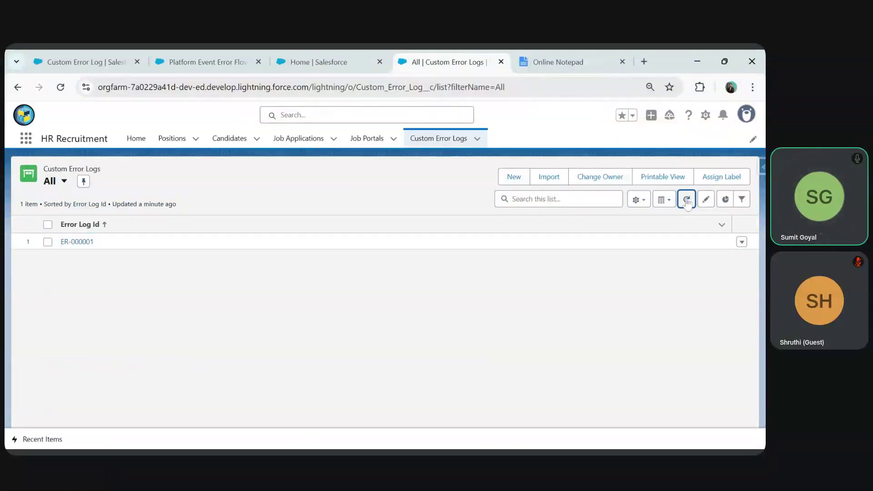
{"action": "left_click", "coordinate": [686, 200]}
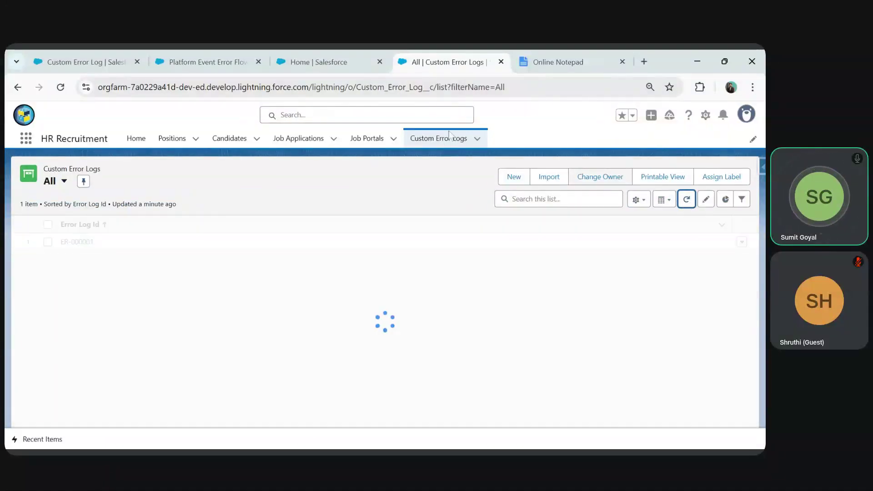
- Add a new User Name field row to the flow's Create Records element
{"action": "left_click", "coordinate": [205, 66]}
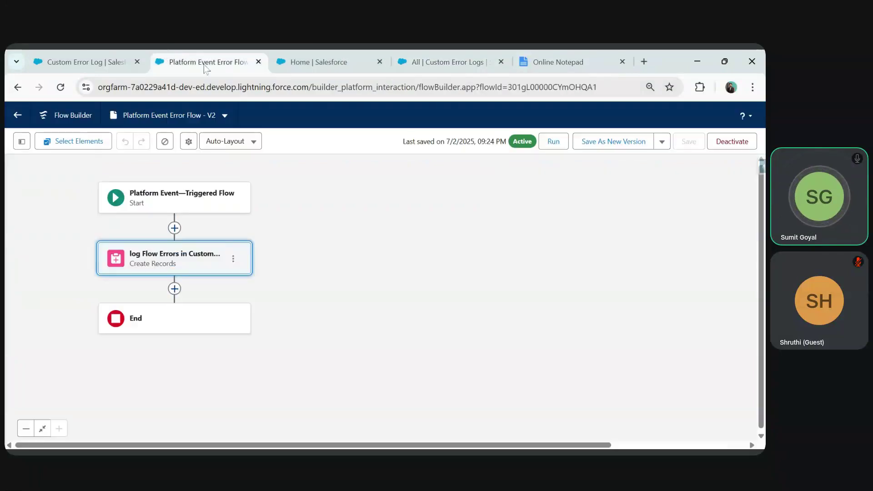
{"action": "left_click", "coordinate": [195, 276]}
{"action": "scroll", "coordinate": [384, 391], "scroll_direction": "down", "scroll_amount": 3}
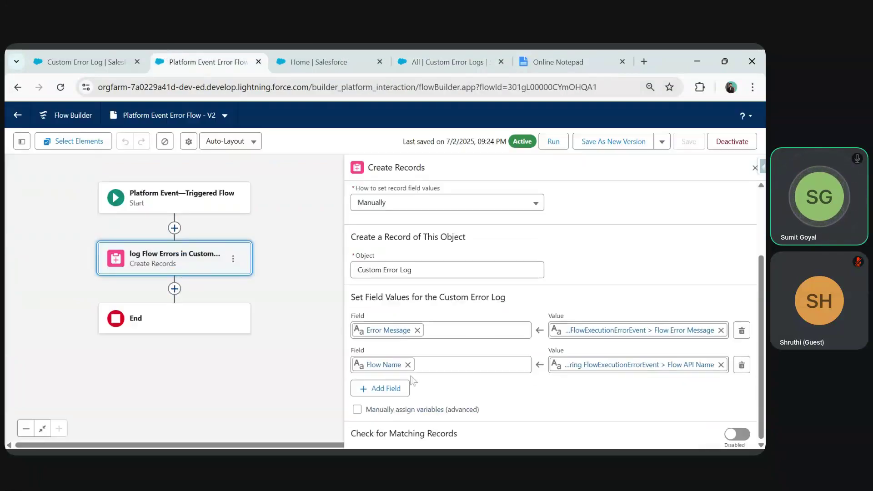
{"action": "left_click", "coordinate": [384, 389]}
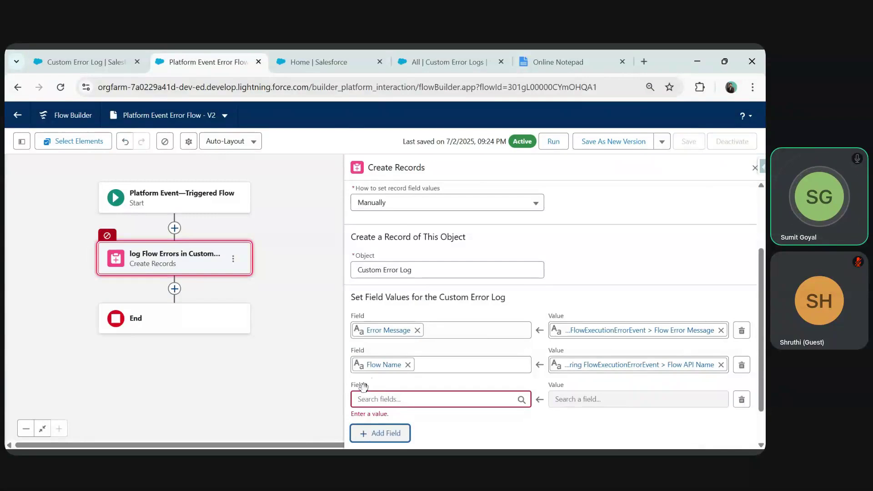
{"action": "scroll", "coordinate": [364, 384], "scroll_direction": "down", "scroll_amount": 1}
{"action": "left_click", "coordinate": [397, 357]}
{"action": "left_click", "coordinate": [399, 341]}
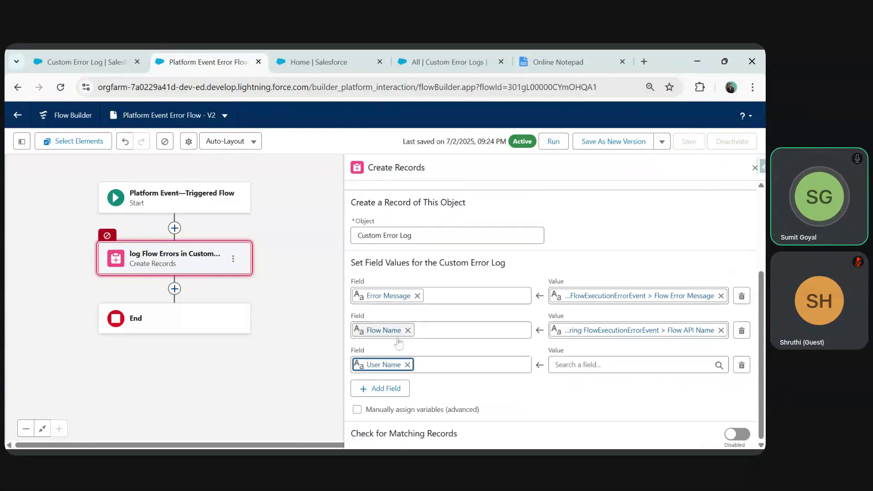
- Set User Name to Triggering FlowExecutionErrorEvent > User ID > Full Name
{"action": "left_click", "coordinate": [632, 364]}
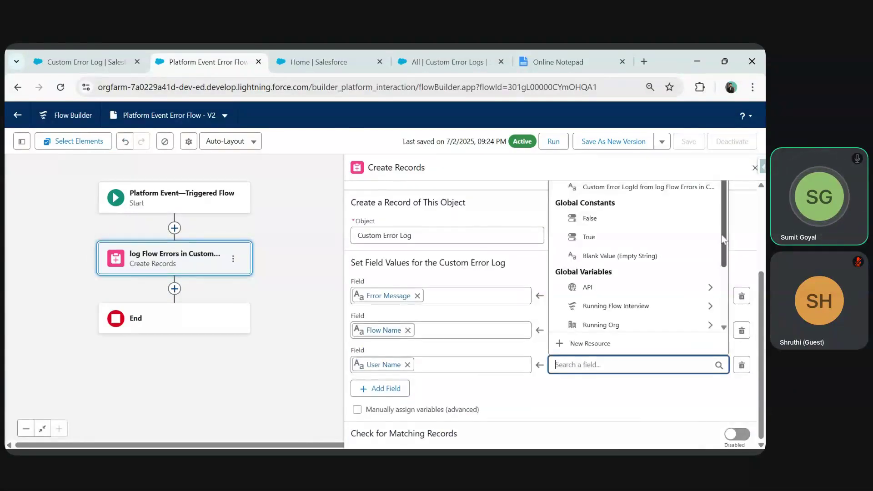
{"action": "scroll", "coordinate": [723, 239], "scroll_direction": "down", "scroll_amount": 2}
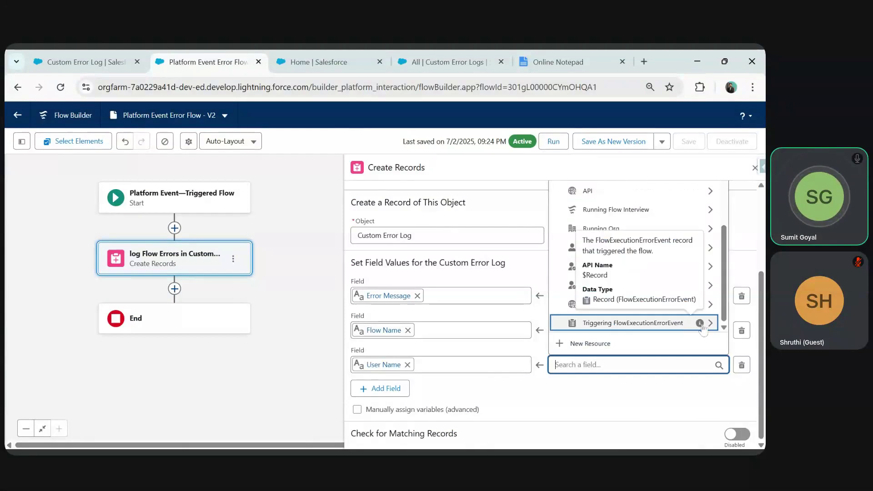
{"action": "left_click", "coordinate": [711, 324]}
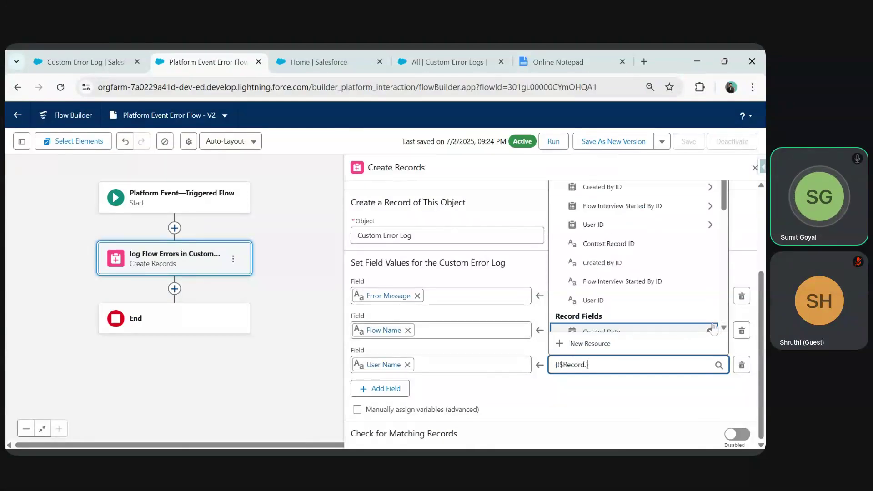
{"action": "left_click", "coordinate": [705, 227]}
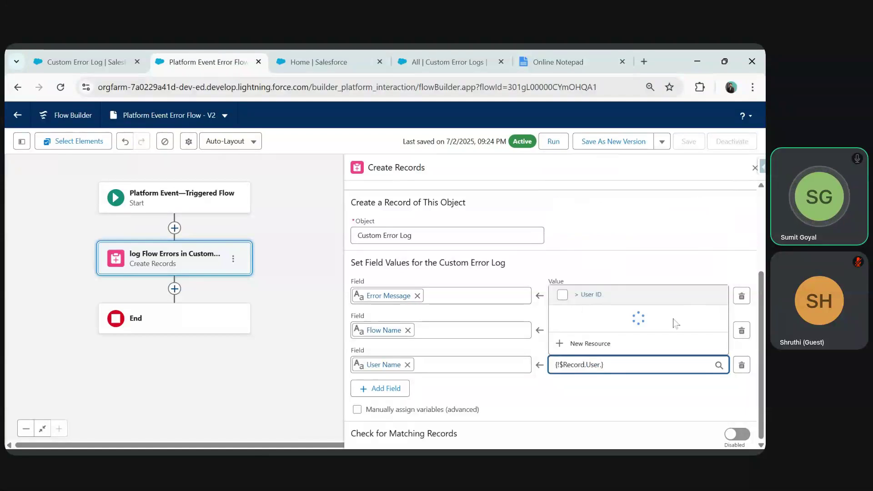
{"action": "key", "text": "Down"}
{"action": "key", "text": "Down"}
{"action": "key", "text": "Down"}
{"action": "key", "text": "Down"}
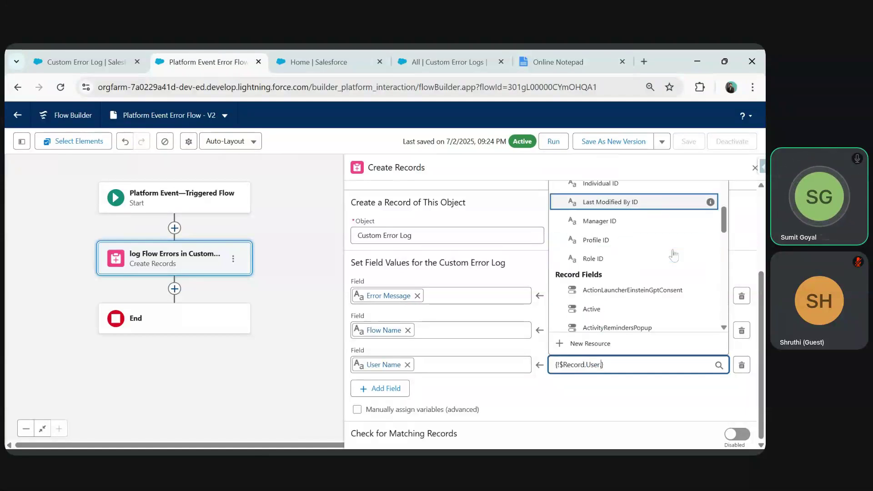
{"action": "scroll", "coordinate": [674, 256], "scroll_direction": "up", "scroll_amount": 5}
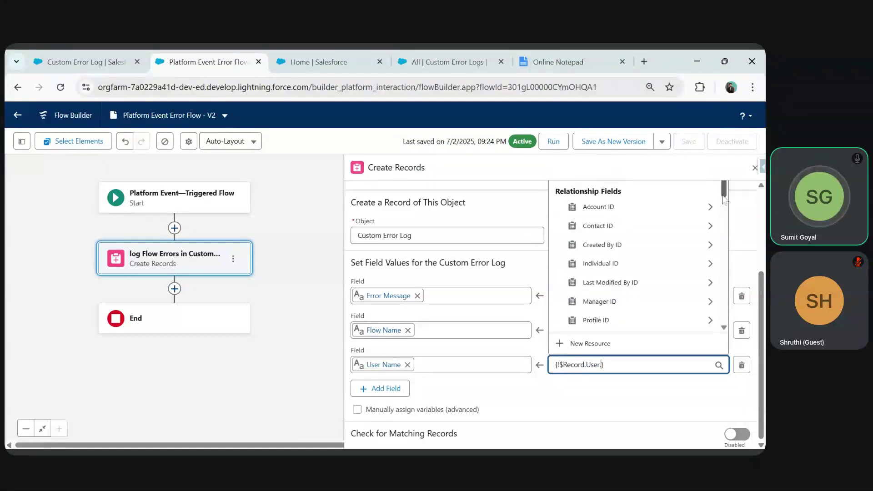
{"action": "left_click_drag", "start_coordinate": [725, 193], "coordinate": [672, 331]}
{"action": "type", "text": ".N"}
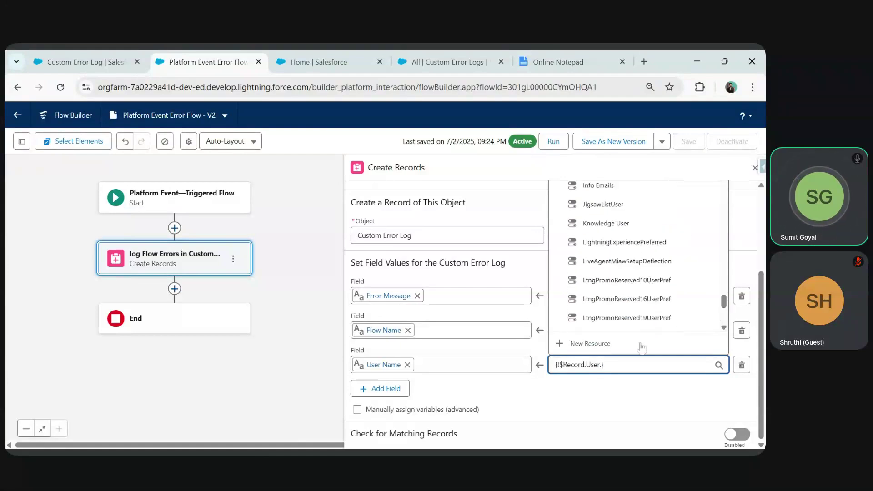
{"action": "type", "text": "ame"}
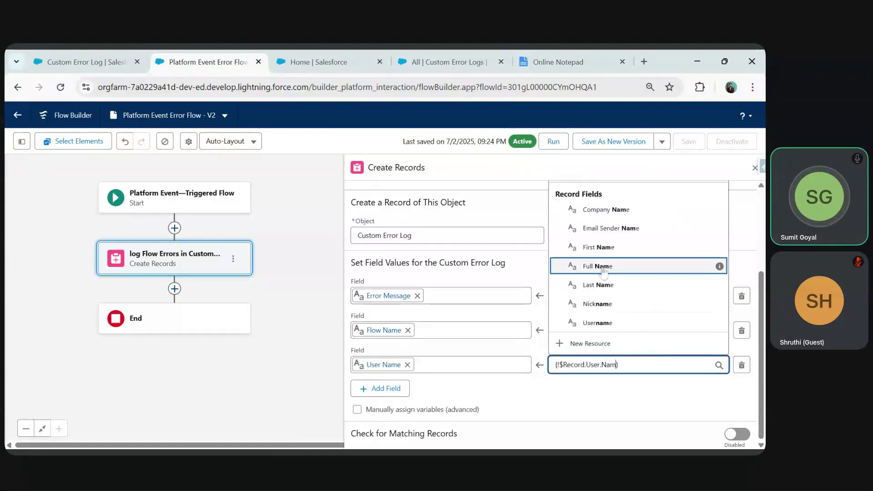
{"action": "left_click", "coordinate": [655, 264]}
- Save the flow as Version 3 and activate it
{"action": "left_click", "coordinate": [609, 142]}
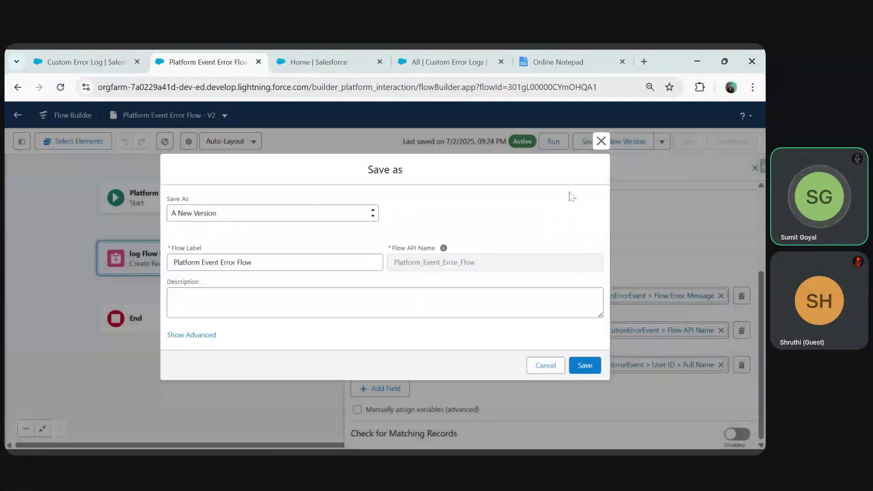
{"action": "left_click", "coordinate": [587, 366]}
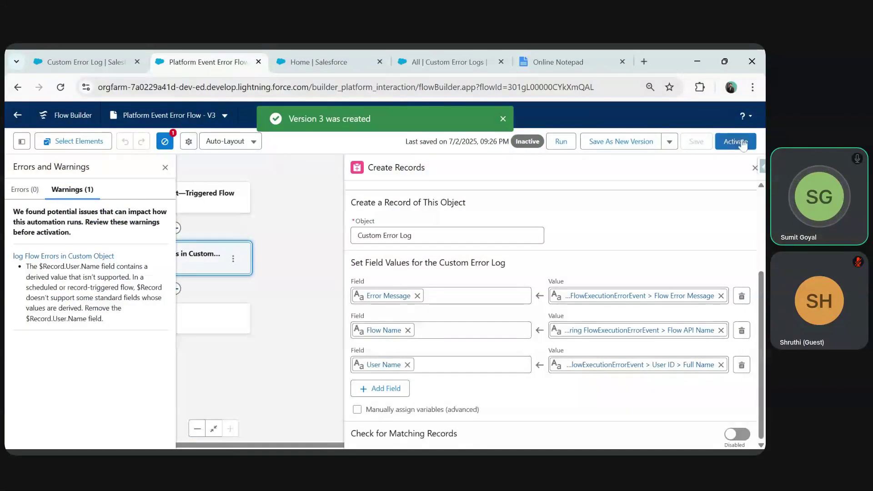
{"action": "left_click", "coordinate": [736, 141]}
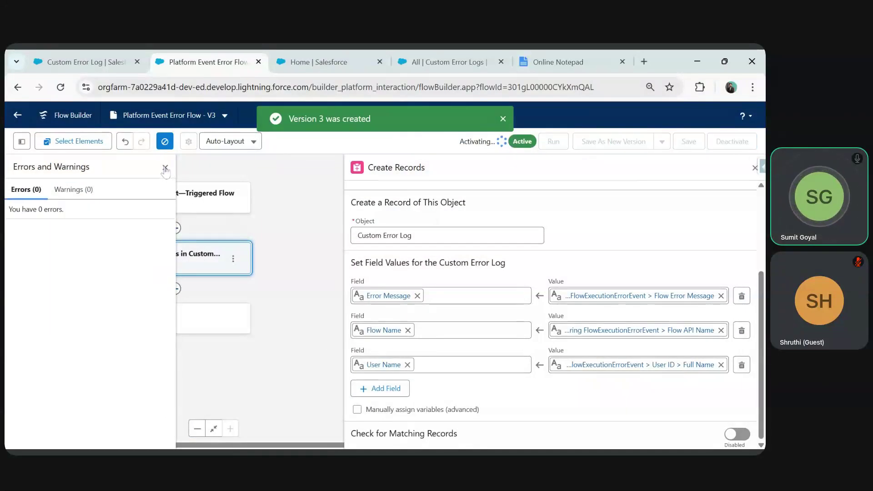
- Submit the New Candidate form on Home with only a test e-mail filled in
{"action": "left_click", "coordinate": [452, 56]}
{"action": "left_click", "coordinate": [334, 58]}
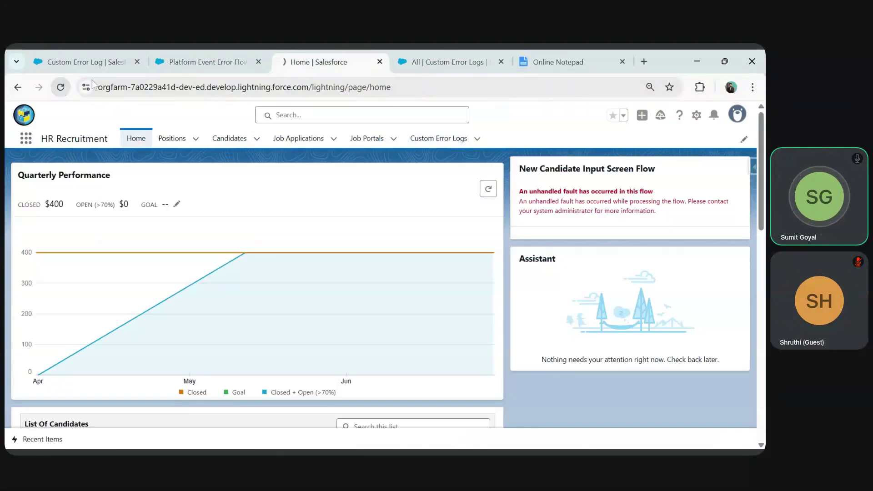
{"action": "left_click", "coordinate": [206, 51]}
{"action": "left_click", "coordinate": [309, 51]}
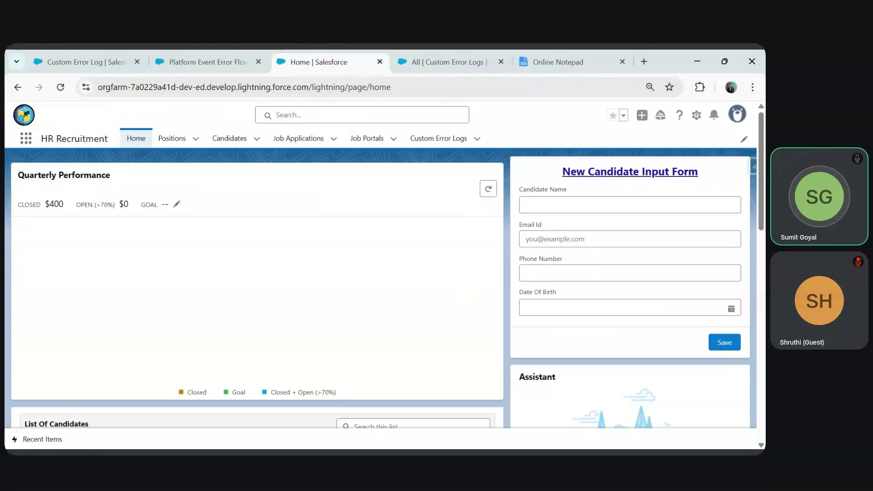
{"action": "left_click", "coordinate": [545, 238]}
{"action": "key", "text": "Tab"}
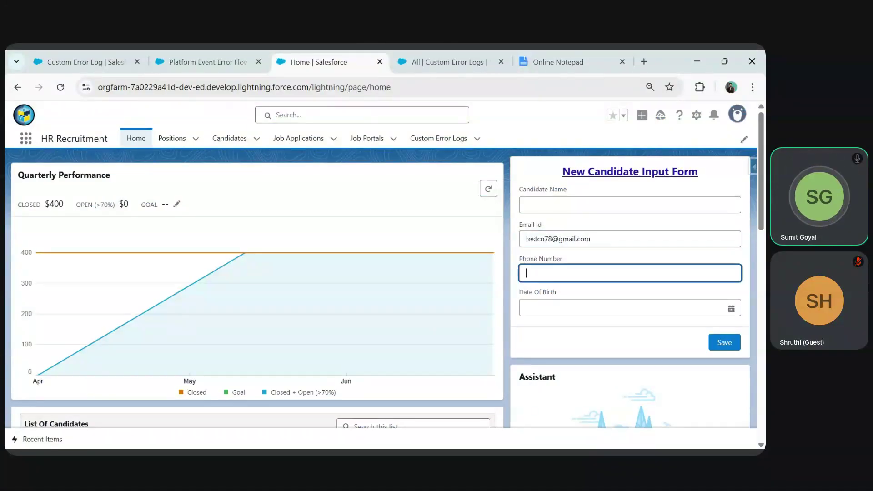
{"action": "left_click", "coordinate": [728, 348]}
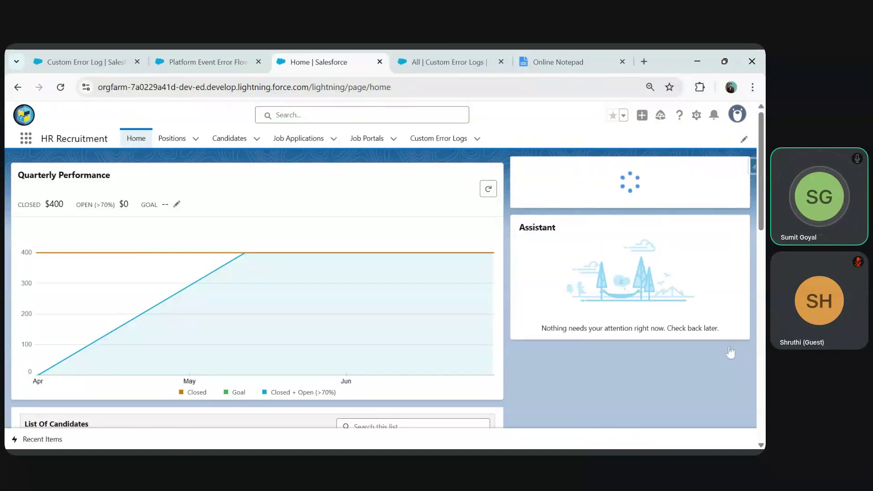
- Refresh Custom Error Logs, open ER-000002 to check its blank User Name, then return home
{"action": "left_click", "coordinate": [447, 64]}
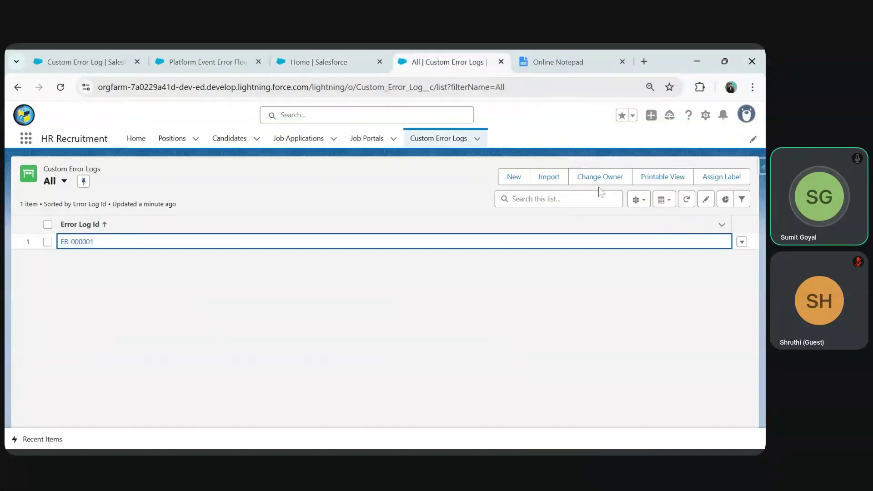
{"action": "left_click", "coordinate": [687, 201]}
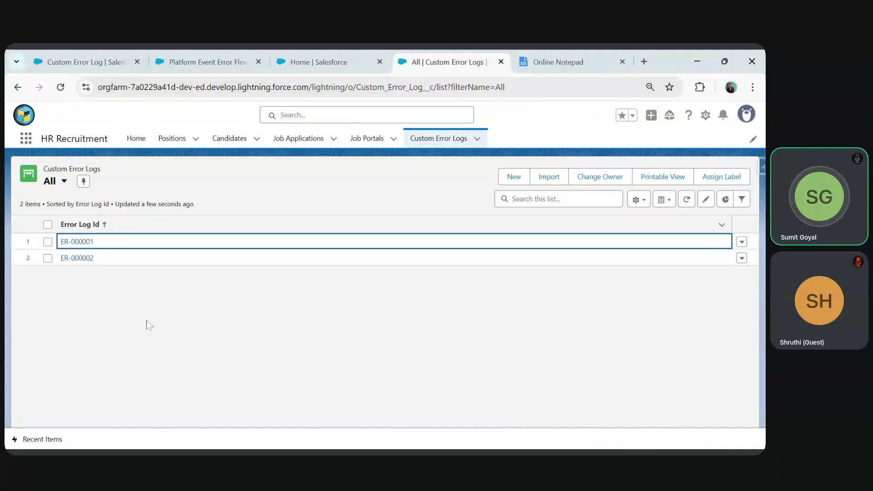
{"action": "left_click", "coordinate": [76, 258]}
{"action": "scroll", "coordinate": [76, 369], "scroll_direction": "down", "scroll_amount": 1}
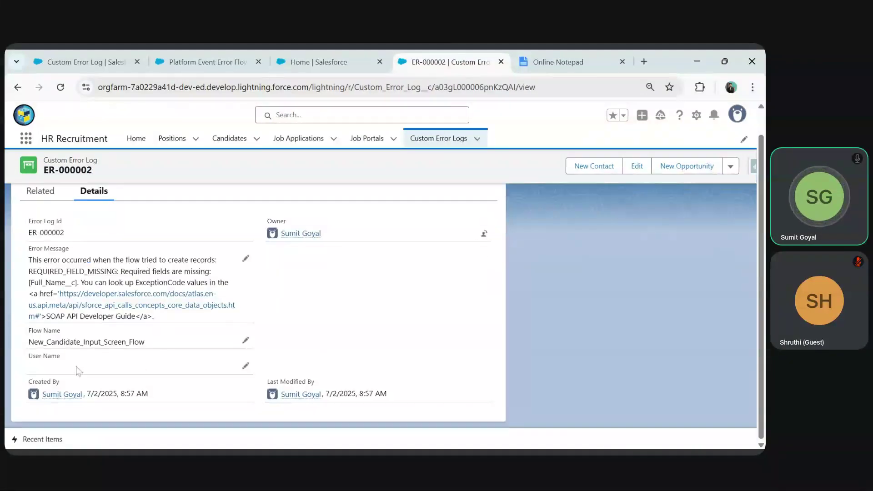
{"action": "left_click", "coordinate": [324, 56]}
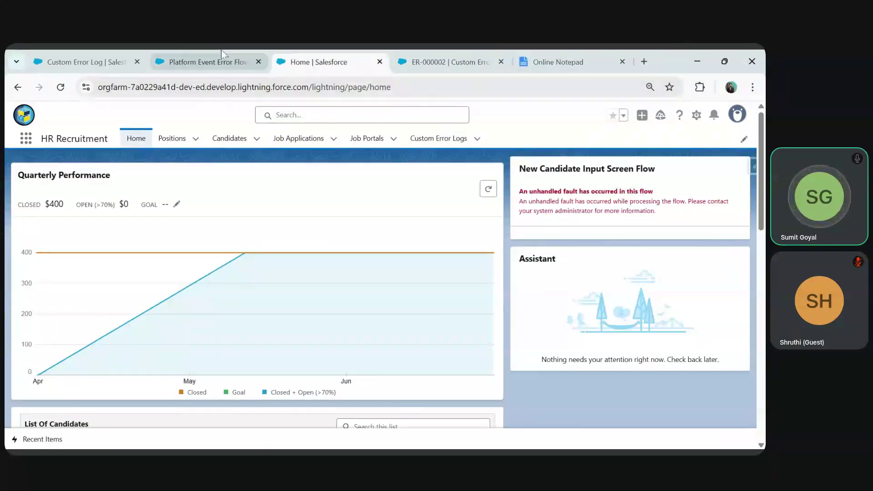
- Return to the flow's Create Records step, where User Name maps to the event user's Full Name
{"action": "left_click", "coordinate": [224, 56]}
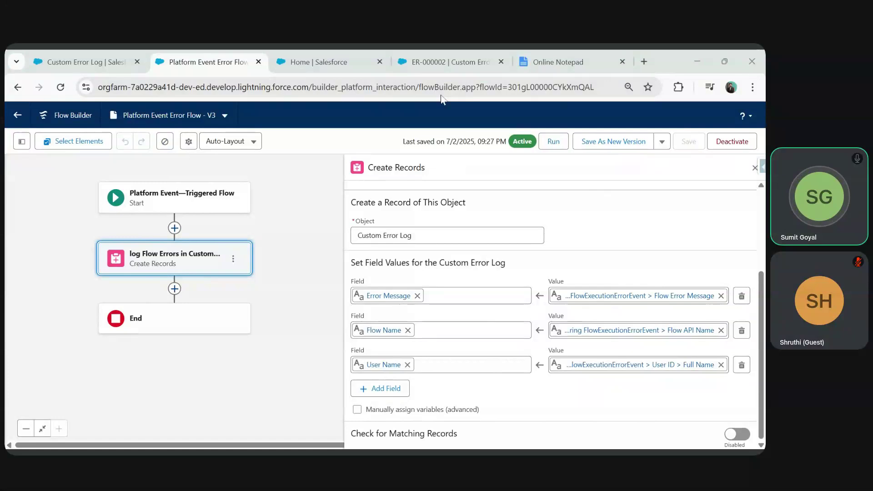
{"action": "key", "text": "alt+Tab"}
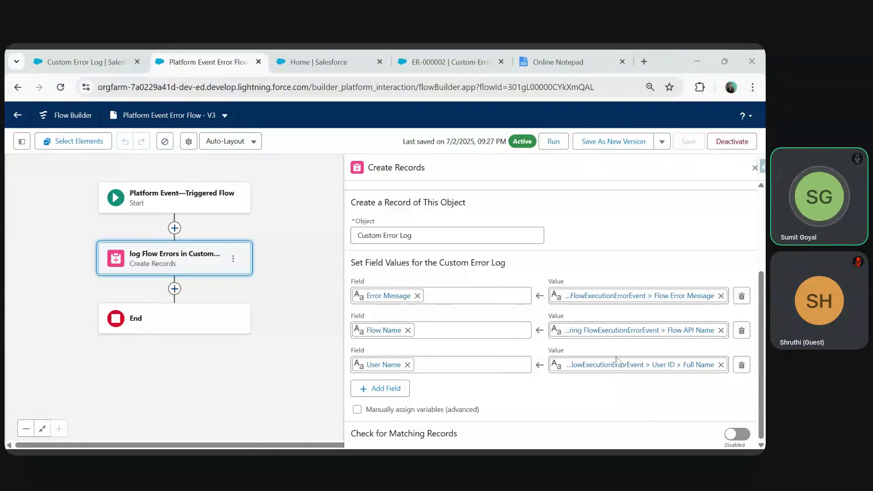
{"action": "key", "text": "alt+Tab"}
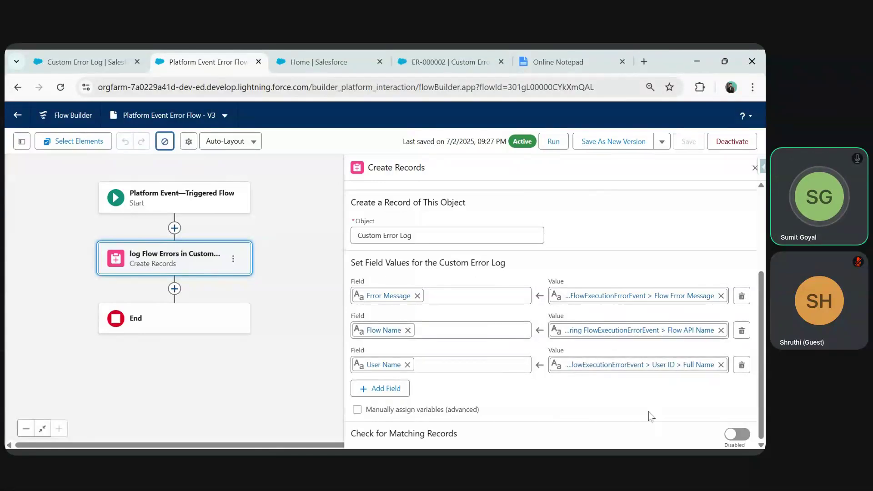
- Change the User Name value to the running user's Username ($User > Username)
{"action": "left_click", "coordinate": [720, 365]}
{"action": "scroll", "coordinate": [726, 212], "scroll_direction": "down", "scroll_amount": 2}
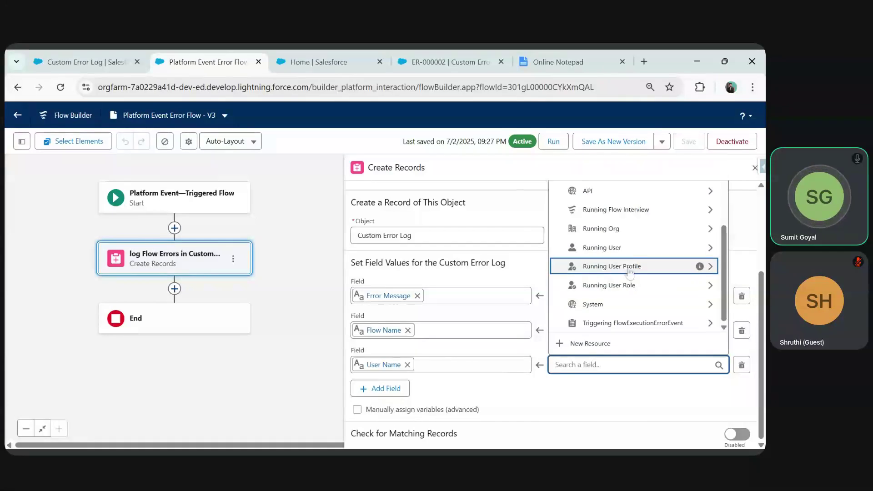
{"action": "left_click", "coordinate": [712, 248]}
{"action": "left_click_drag", "start_coordinate": [726, 206], "coordinate": [716, 319]}
{"action": "left_click", "coordinate": [601, 305]}
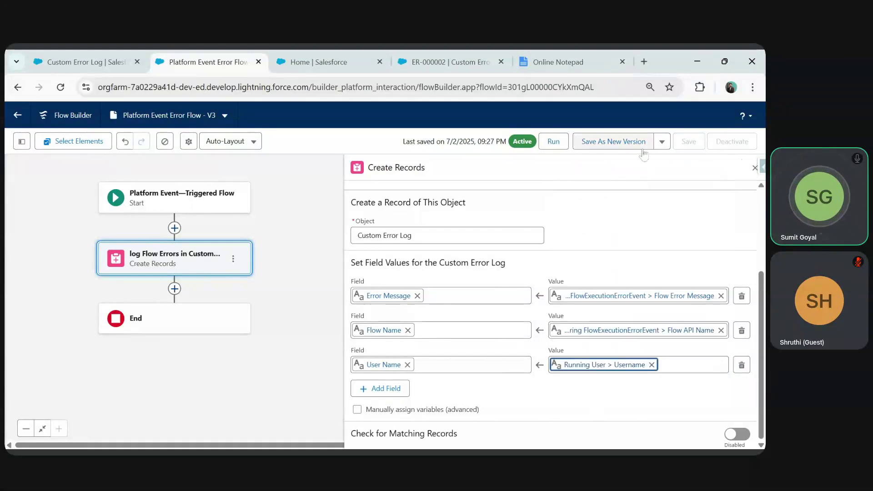
- Save the flow as Version 4 and activate it
{"action": "left_click", "coordinate": [620, 146]}
{"action": "left_click", "coordinate": [582, 365]}
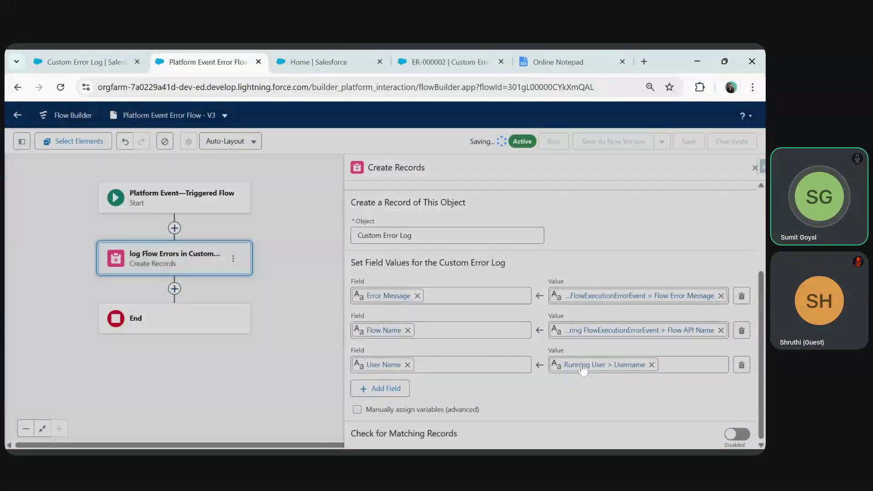
{"action": "left_click", "coordinate": [728, 143]}
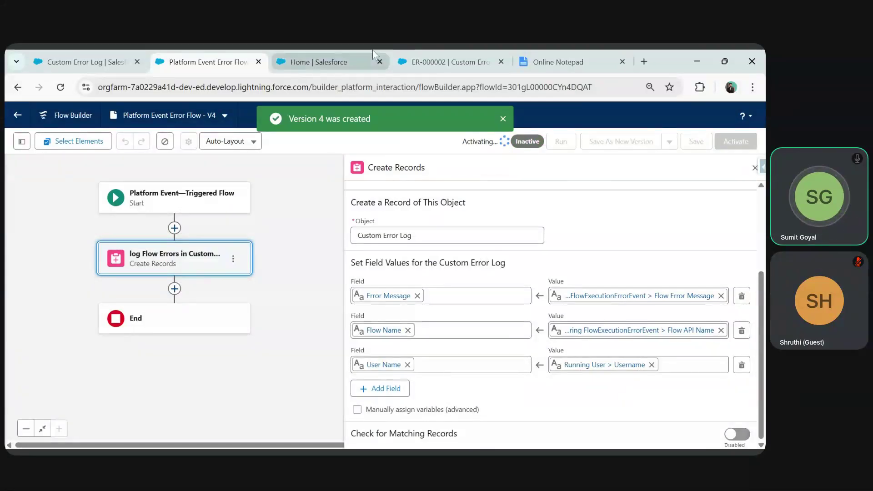
{"action": "left_click", "coordinate": [373, 50]}
{"action": "left_click", "coordinate": [226, 54]}
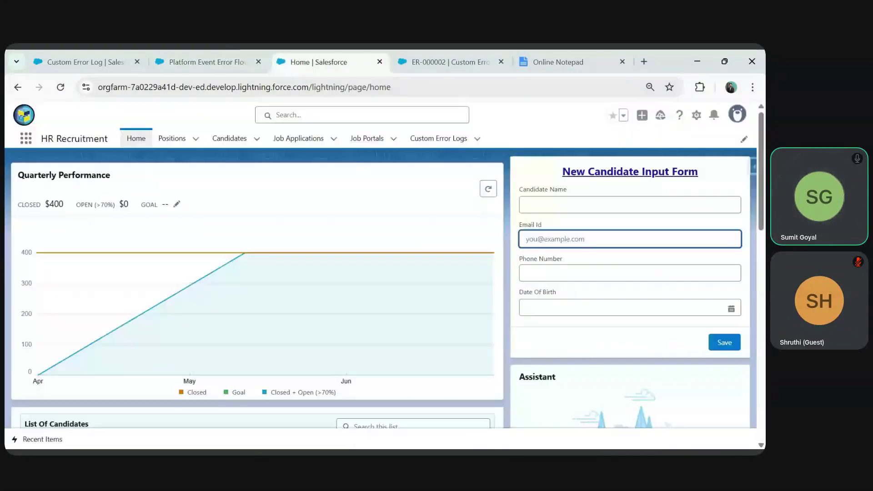
- Submit the candidate form with 'testcan7' and check the User Name on the new error log
{"action": "type", "text": "testcan7"}
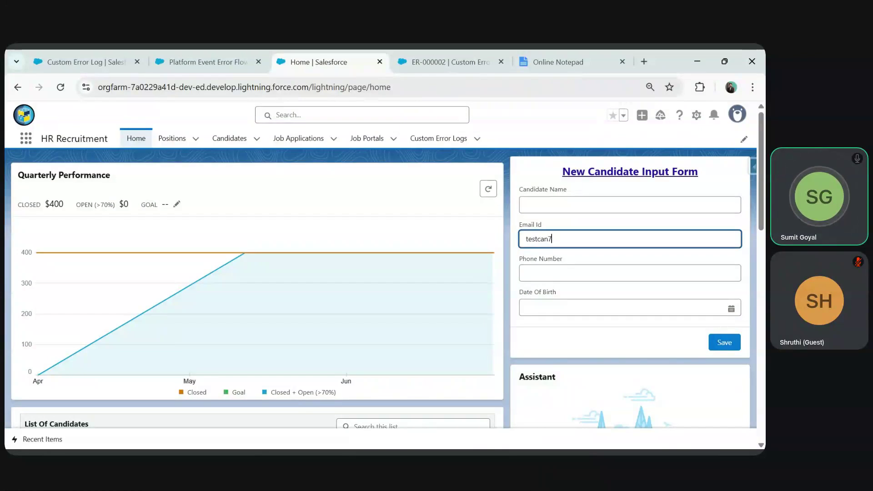
{"action": "left_click", "coordinate": [725, 342]}
{"action": "left_click", "coordinate": [446, 61]}
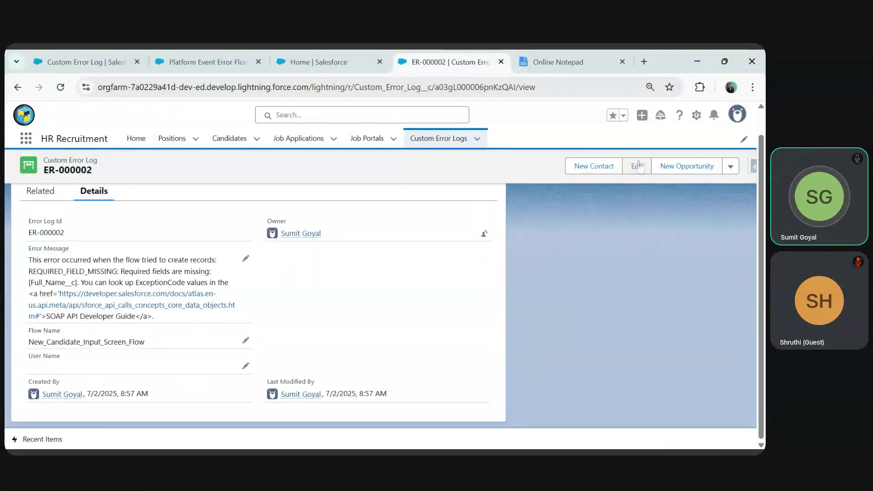
{"action": "left_click_drag", "start_coordinate": [26, 394], "coordinate": [190, 400]}
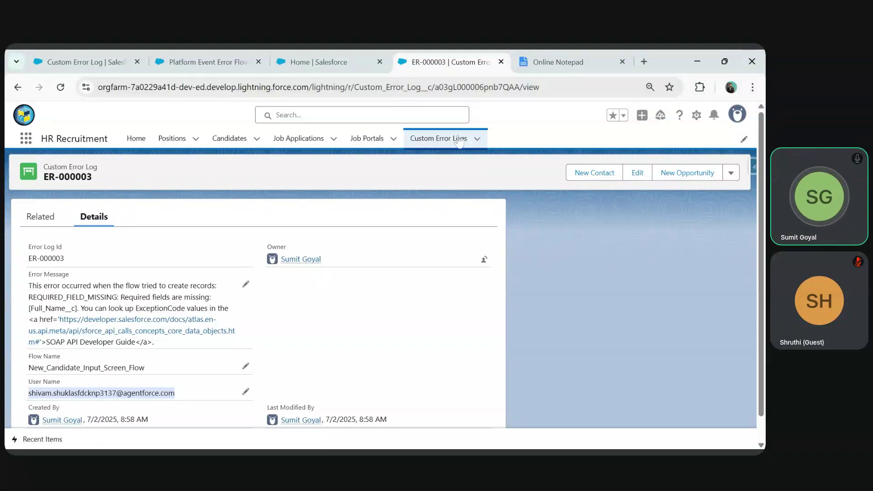
- Close the Platform Event Error Flow builder tab
{"action": "left_click", "coordinate": [319, 62]}
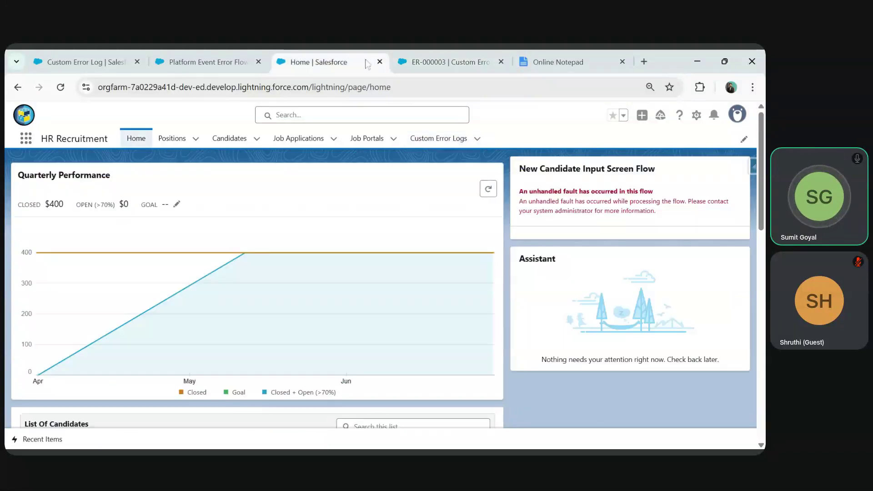
{"action": "left_click", "coordinate": [207, 62]}
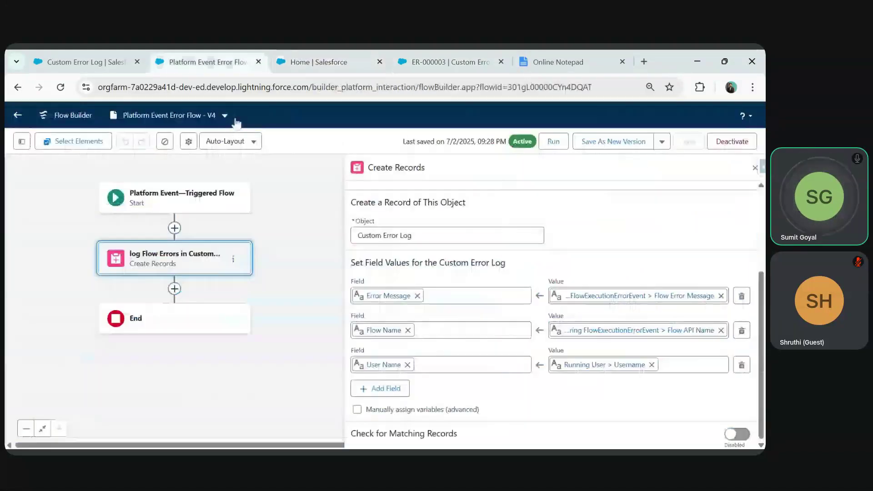
{"action": "left_click", "coordinate": [258, 62]}
- Search Setup Quick Find for 'Flows' and open the Process Automation Flows page
{"action": "left_click", "coordinate": [86, 62]}
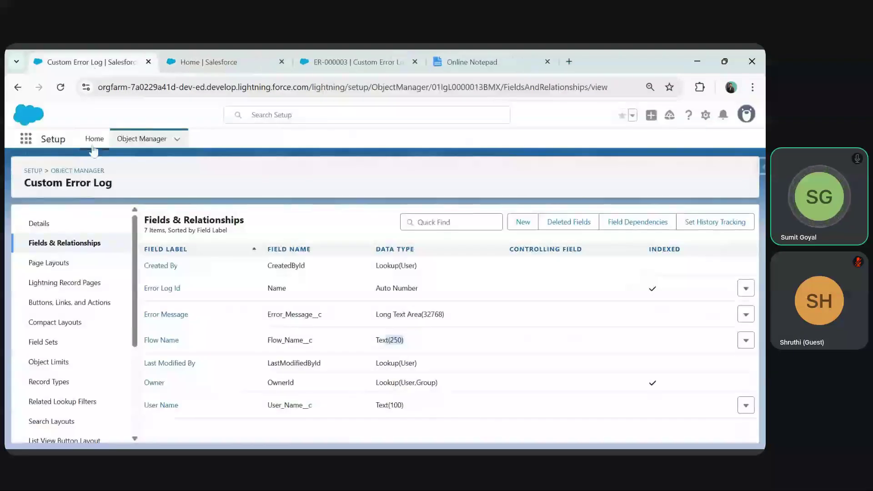
{"action": "left_click", "coordinate": [94, 139]}
{"action": "type", "text": "Flows"}
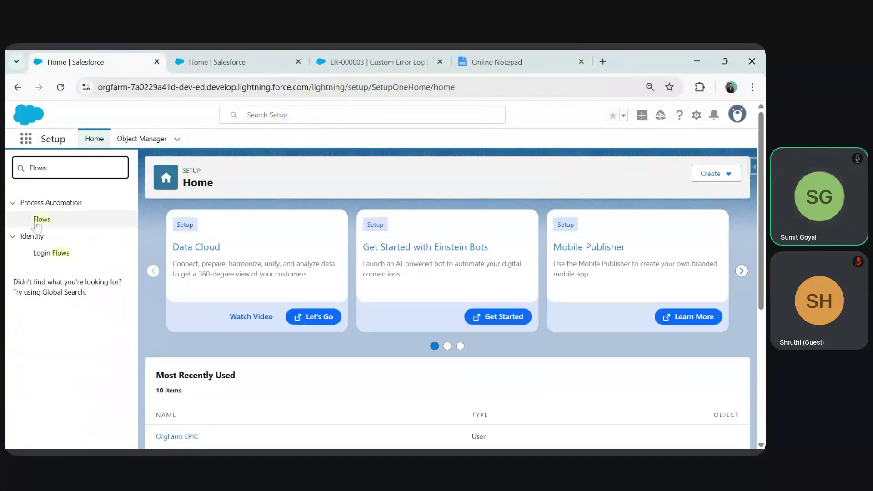
{"action": "left_click", "coordinate": [42, 220]}
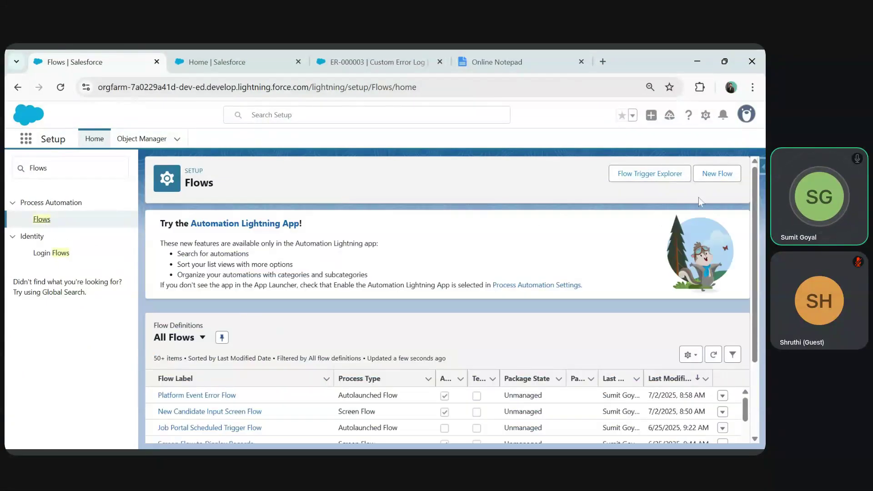
- Start a new flow, list the Triggered automation types, then go to the class notes
{"action": "left_click", "coordinate": [706, 175]}
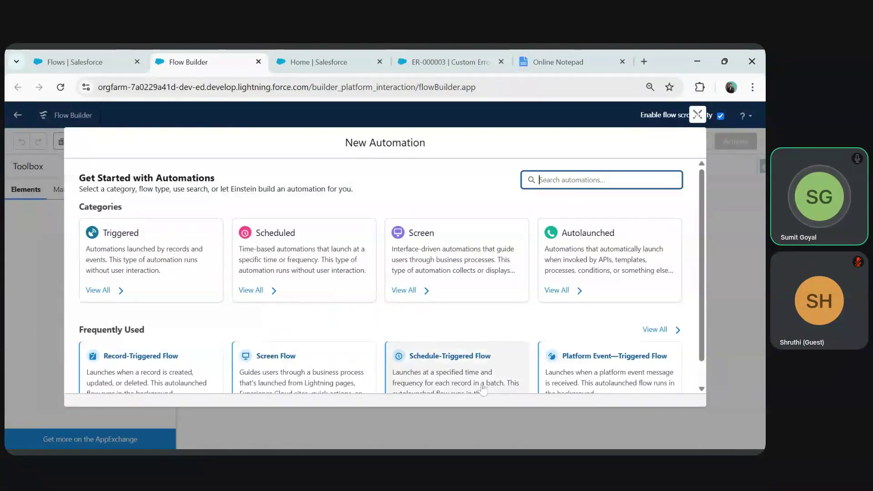
{"action": "scroll", "coordinate": [195, 365], "scroll_direction": "down", "scroll_amount": 1}
{"action": "left_click", "coordinate": [109, 266]}
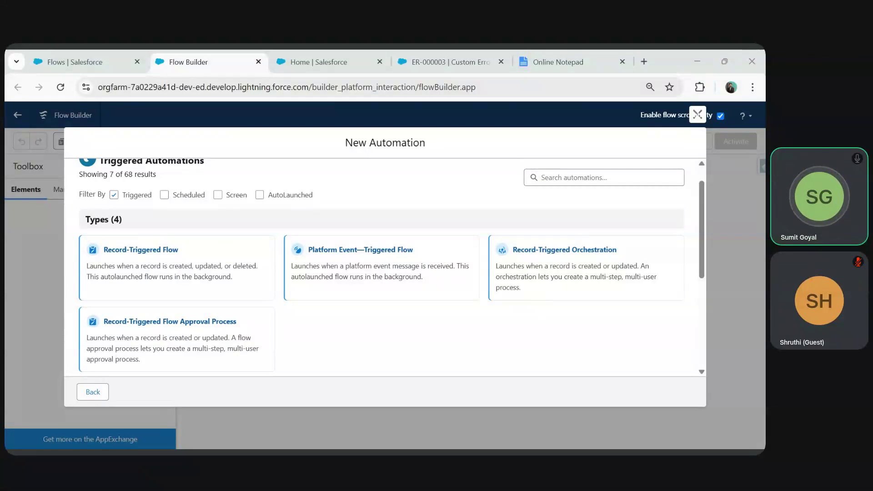
{"action": "left_click", "coordinate": [468, 346]}
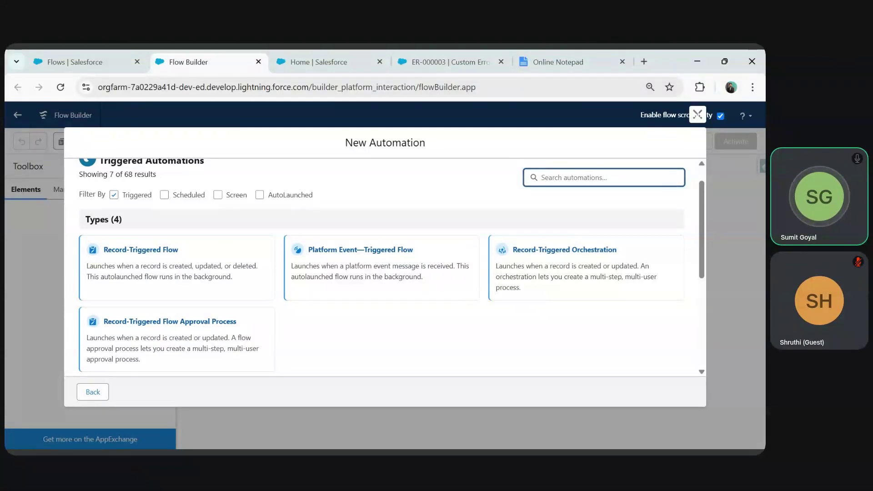
{"action": "left_click", "coordinate": [564, 62]}
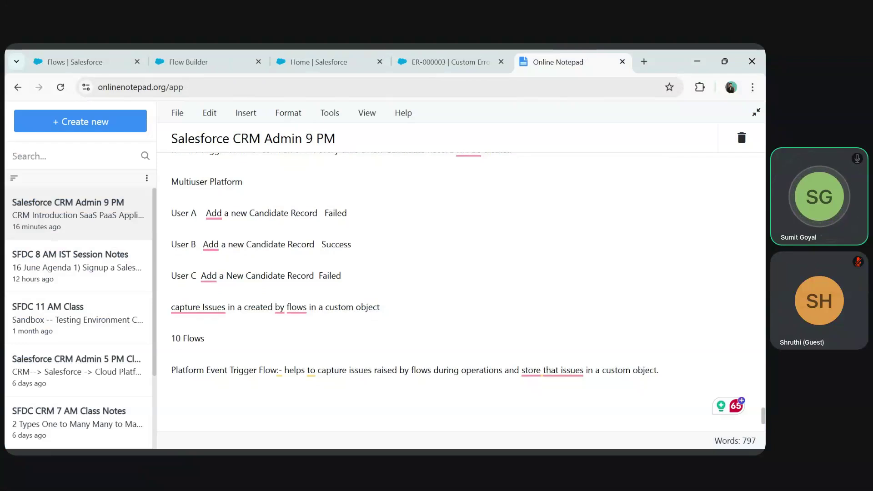
- Begin a new note line: 'User A creates an New Account --> ... assign a task'
{"action": "key", "text": "Return"}
{"action": "key", "text": "Return"}
{"action": "key", "text": "Return"}
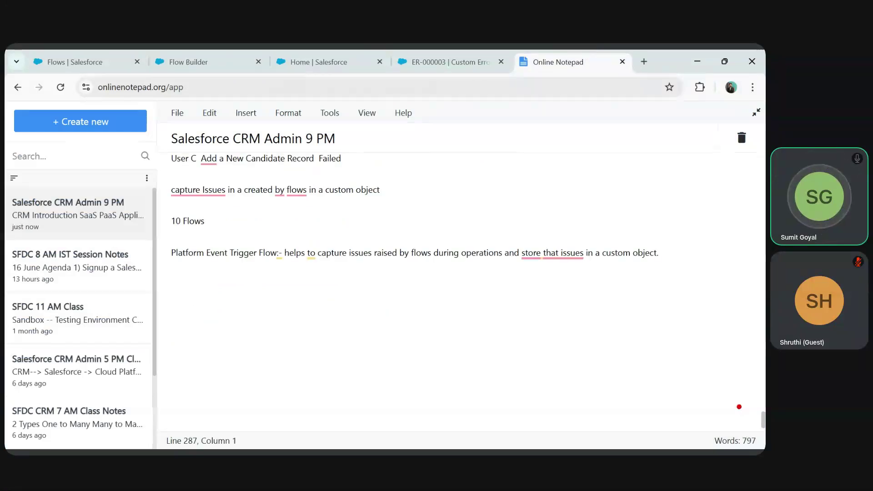
{"action": "type", "text": "User a"}
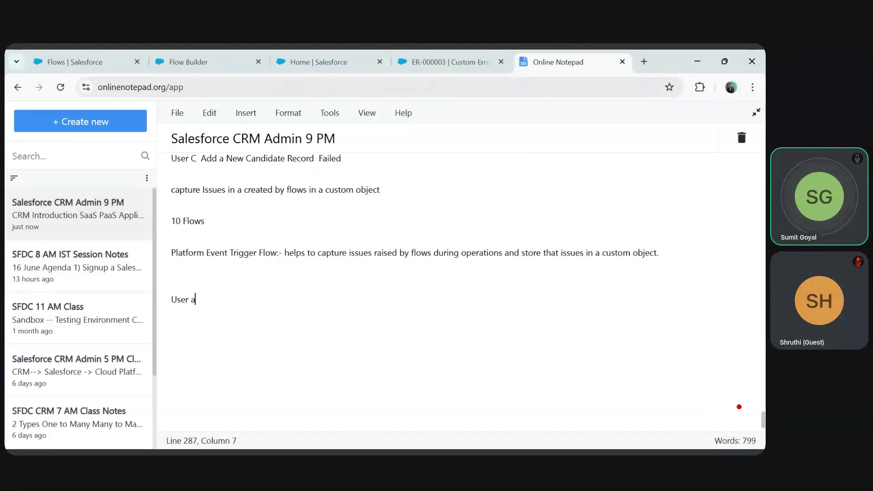
{"action": "key", "text": "BackSpace"}
{"action": "type", "text": "A created"}
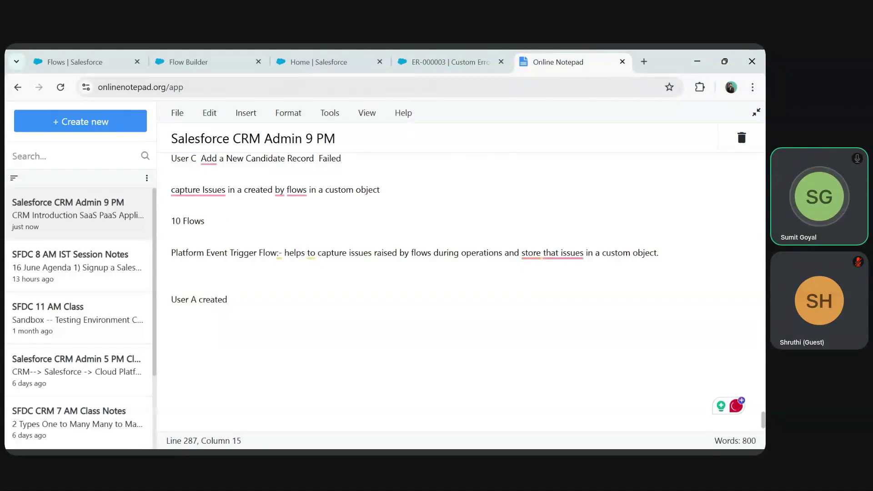
{"action": "key", "text": "BackSpace"}
{"action": "type", "text": "s a"}
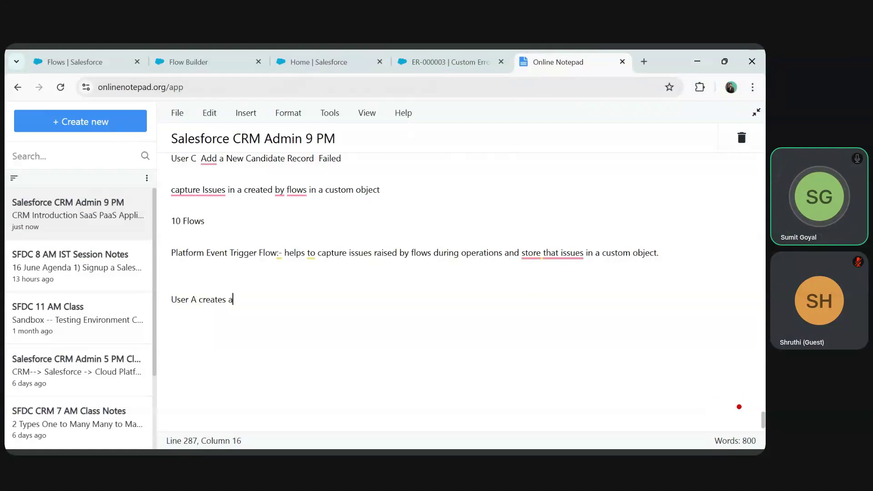
{"action": "type", "text": "n Account"}
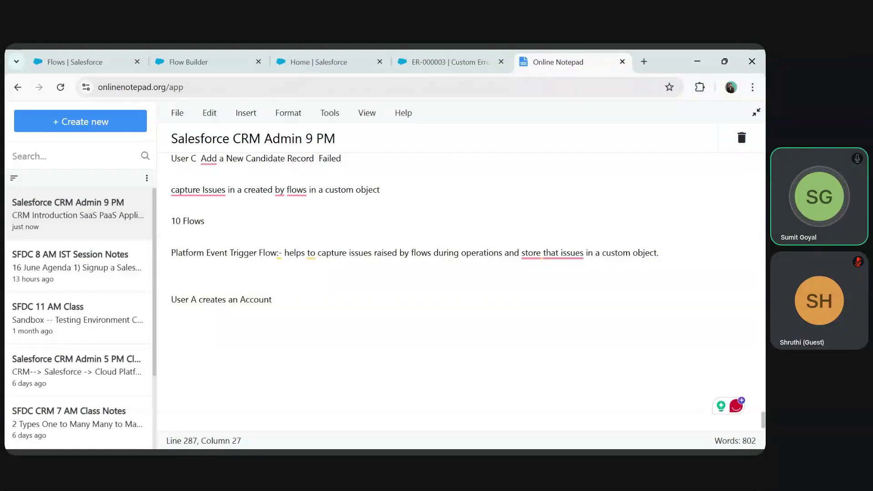
{"action": "left_click", "coordinate": [248, 300]}
{"action": "type", "text": "New"}
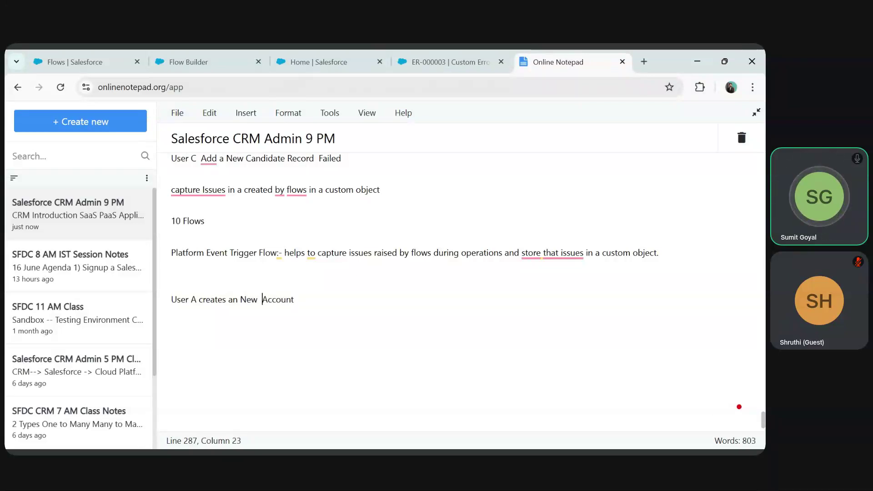
{"action": "key", "text": "Right"}
{"action": "key", "text": "Right"}
{"action": "key", "text": "Right"}
{"action": "key", "text": "Right"}
{"action": "key", "text": "Right"}
{"action": "key", "text": "Right"}
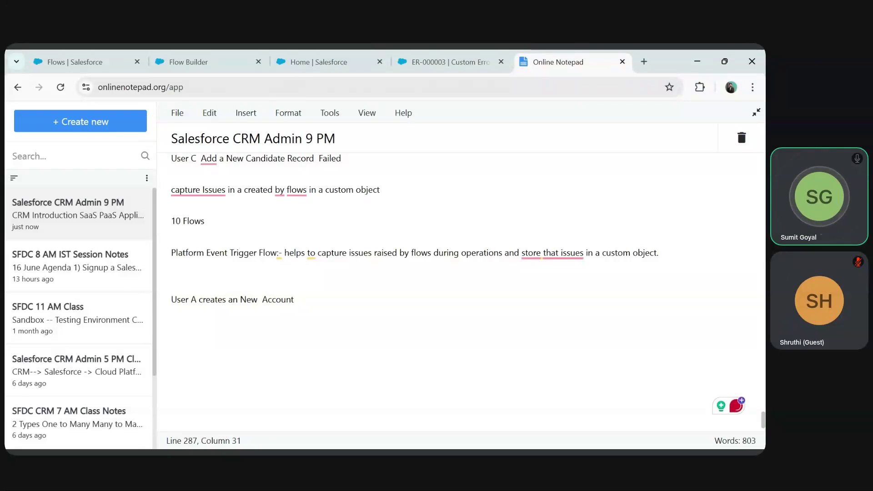
{"action": "type", "text": "--> As"}
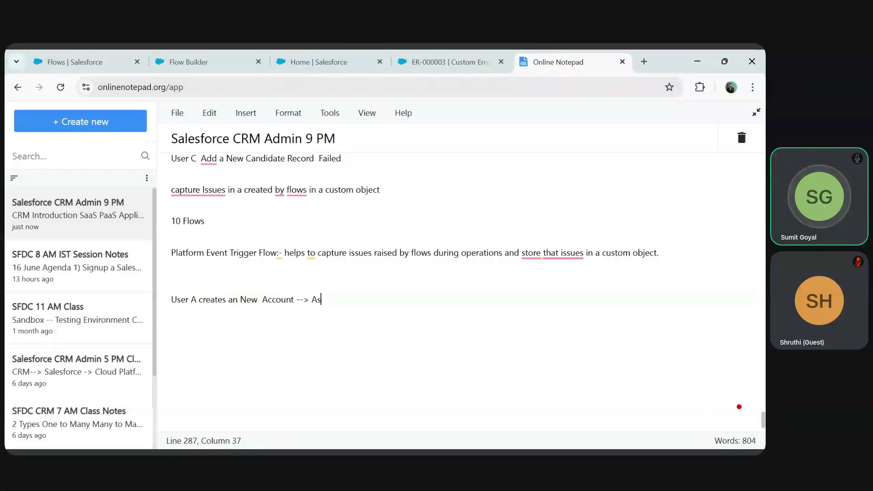
{"action": "type", "text": " the "}
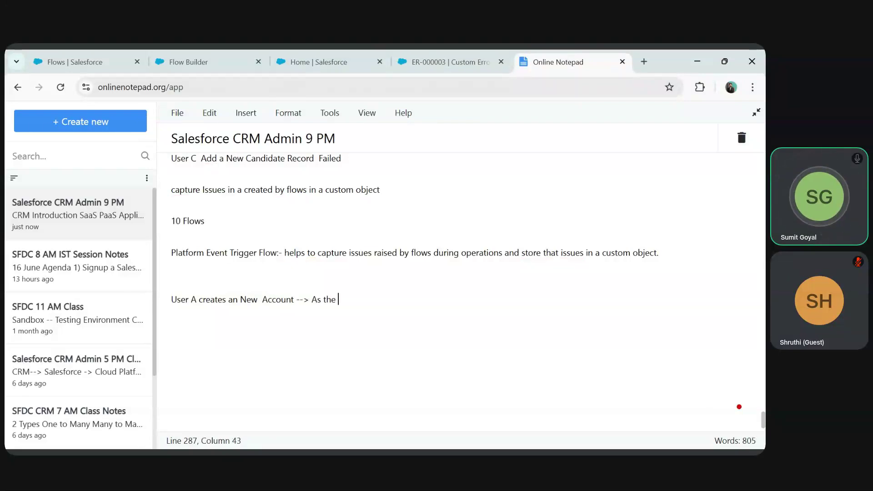
{"action": "type", "text": "new Account will be crea"}
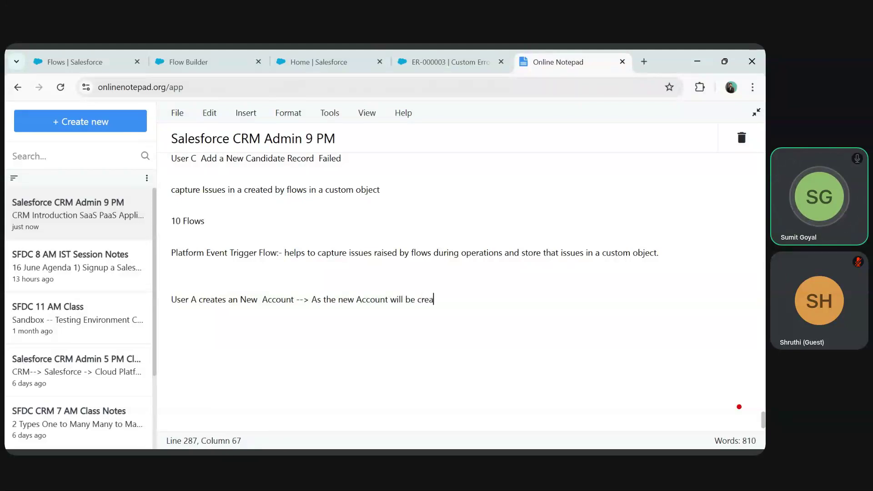
{"action": "type", "text": "ted then it wi"}
{"action": "key", "text": "BackSpace"}
{"action": "key", "text": "BackSpace"}
{"action": "key", "text": "BackSpace"}
{"action": "key", "text": "BackSpace"}
{"action": "key", "text": "BackSpace"}
{"action": "key", "text": "BackSpace"}
{"action": "key", "text": "BackSpace"}
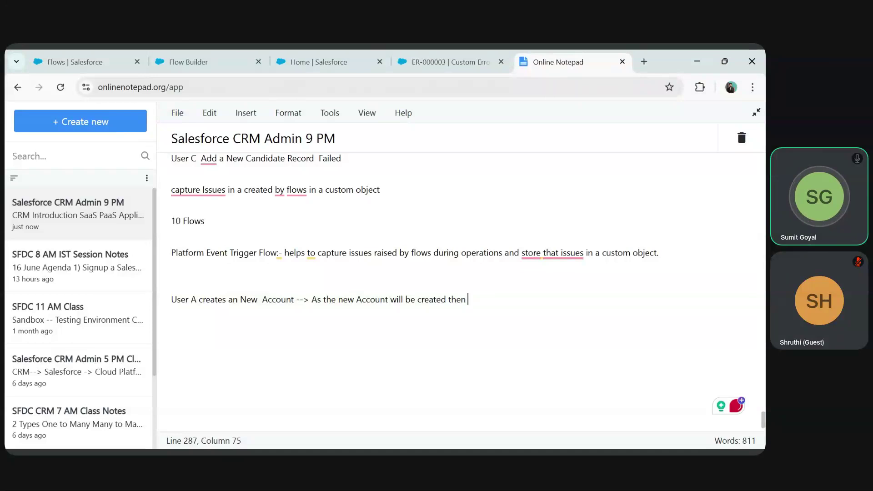
{"action": "type", "text": "assign a task"}
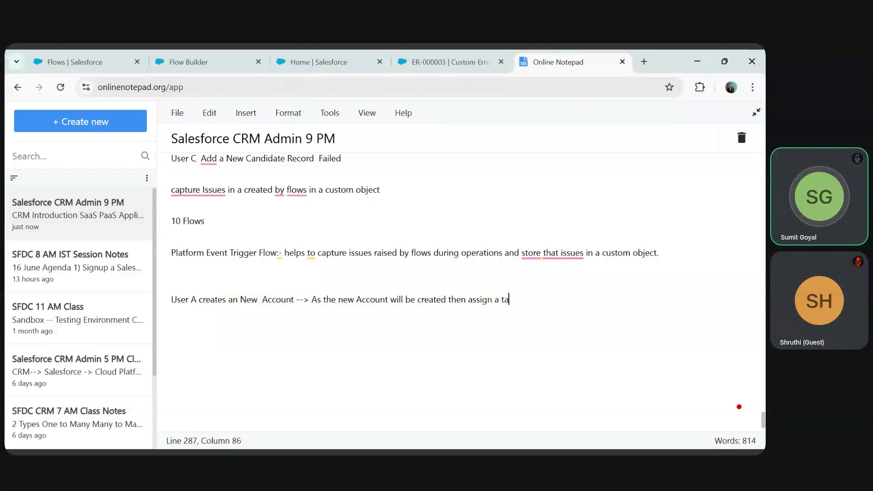
- Finish the line with 'to User B to create related Contact for the Account created by User A'
{"action": "left_click", "coordinate": [172, 268]}
{"action": "type", "text": "to"}
{"action": "key", "text": "BackSpace"}
{"action": "key", "text": "BackSpace"}
{"action": "key", "text": "BackSpace"}
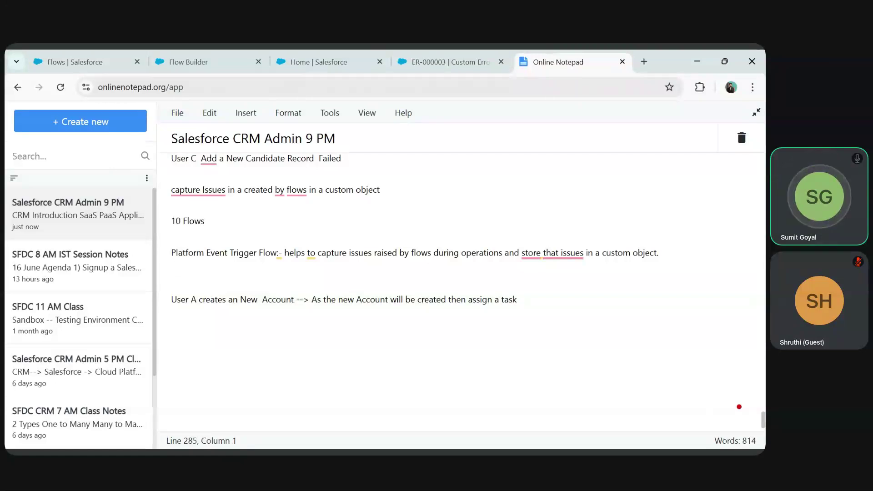
{"action": "key", "text": "Down"}
{"action": "key", "text": "Down"}
{"action": "key", "text": "End"}
{"action": "type", "text": "to User B"}
{"action": "type", "text": " to create"}
{"action": "type", "text": " related"}
{"action": "type", "text": "Cin"}
{"action": "key", "text": "BackSpace"}
{"action": "key", "text": "BackSpace"}
{"action": "type", "text": "ontact"}
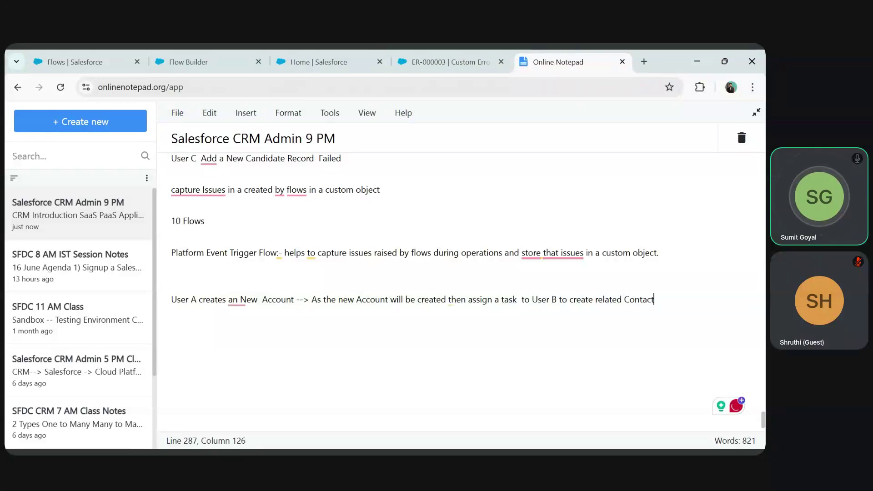
{"action": "type", "text": "for "}
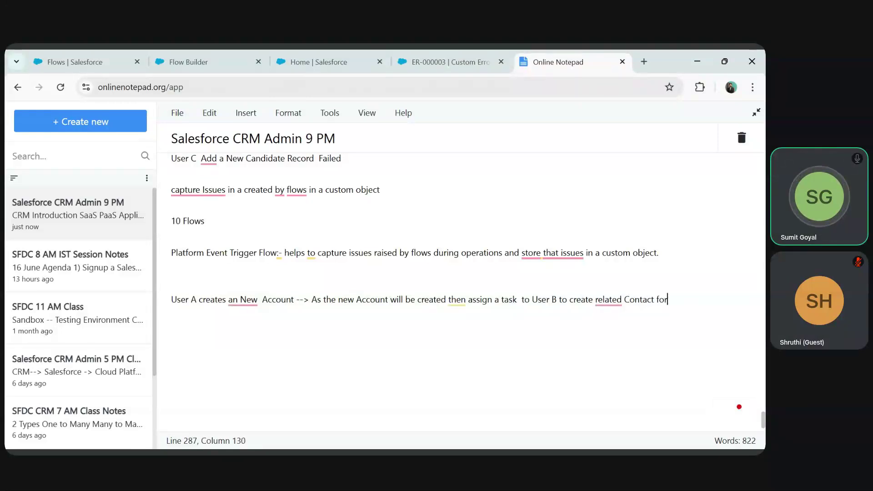
{"action": "type", "text": "the Account created  bt"}
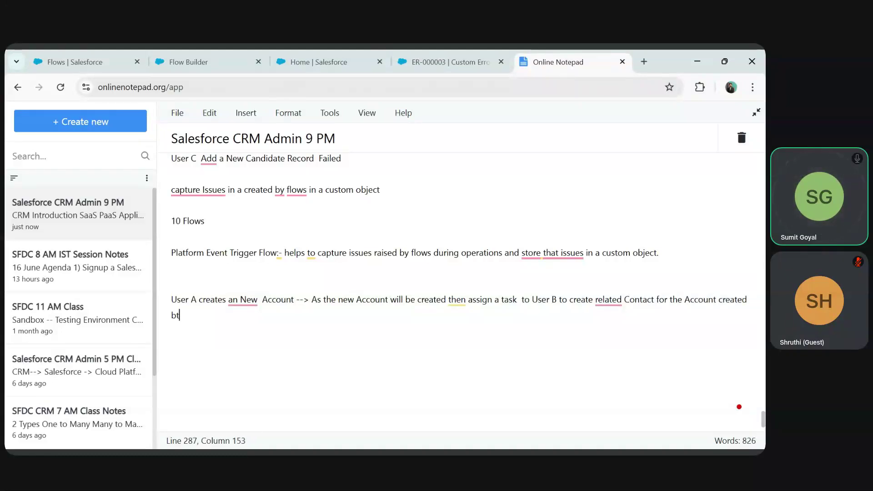
{"action": "key", "text": "BackSpace"}
{"action": "type", "text": "y User A"}
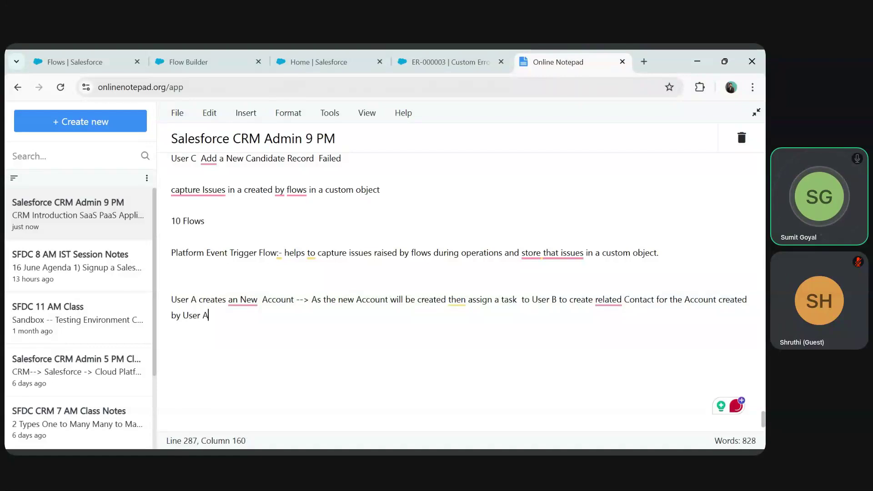
{"action": "type", "text": "x"}
{"action": "key", "text": "BackSpace"}
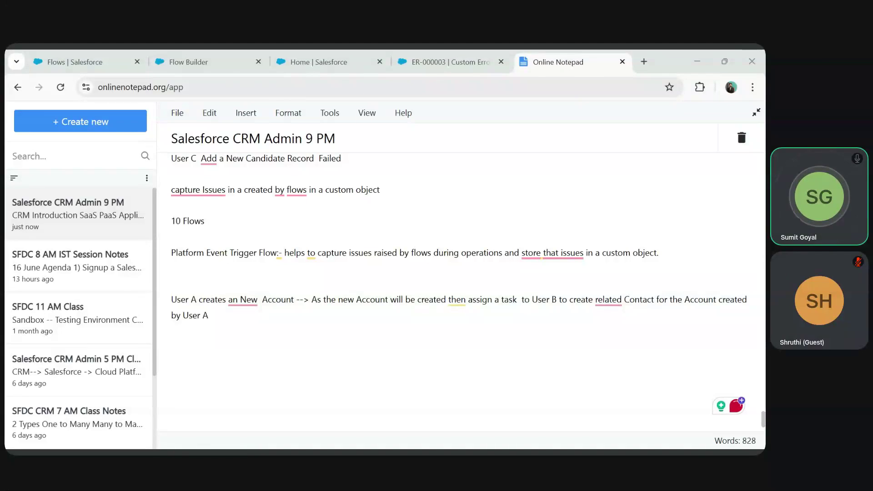
{"action": "key", "text": "alt+Tab"}
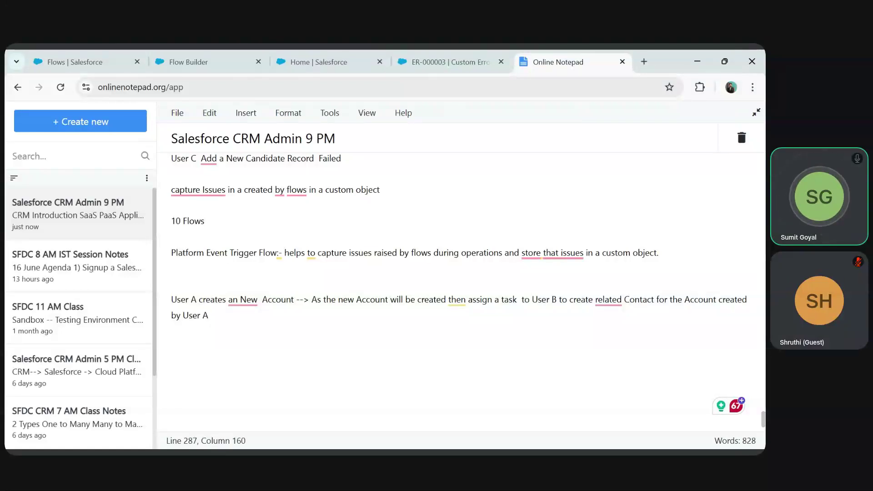
- Switch to the Sales app from the App Launcher
{"action": "left_click", "coordinate": [332, 63]}
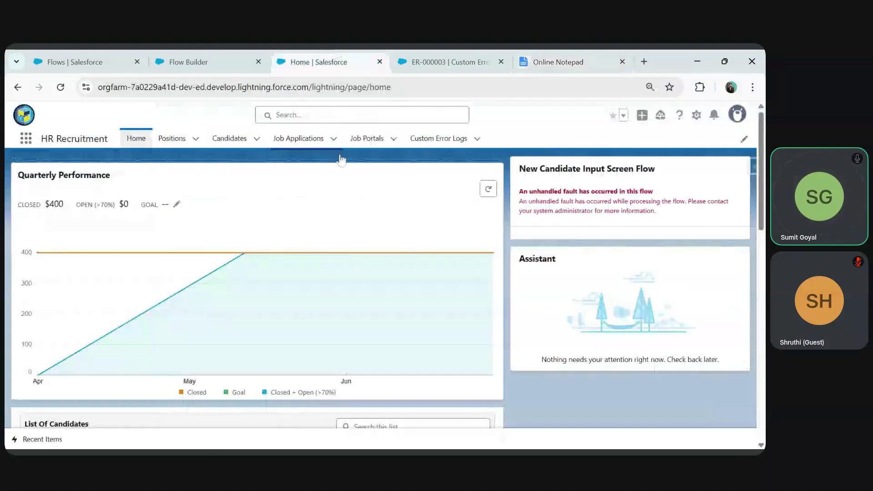
{"action": "left_click", "coordinate": [34, 142]}
{"action": "type", "text": "Sales"}
{"action": "left_click", "coordinate": [51, 258]}
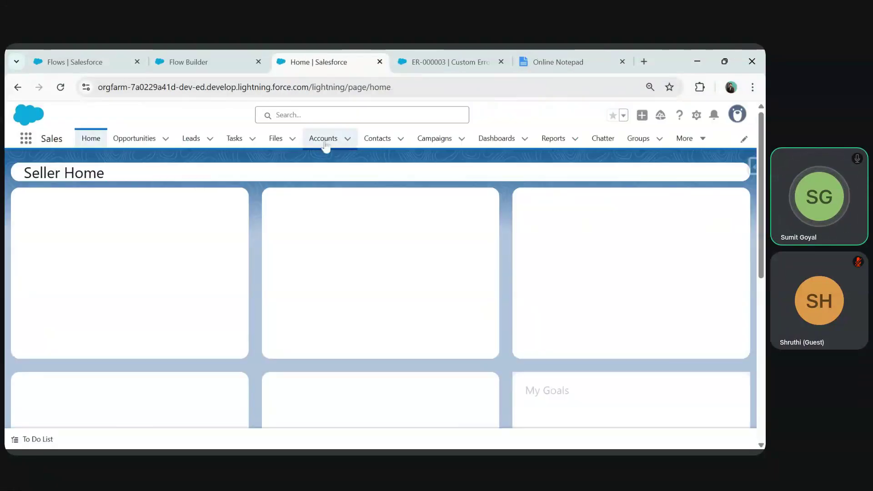
- Open the Burlington Textiles Corp of America account and dismiss the new Setup popup
{"action": "left_click", "coordinate": [324, 140]}
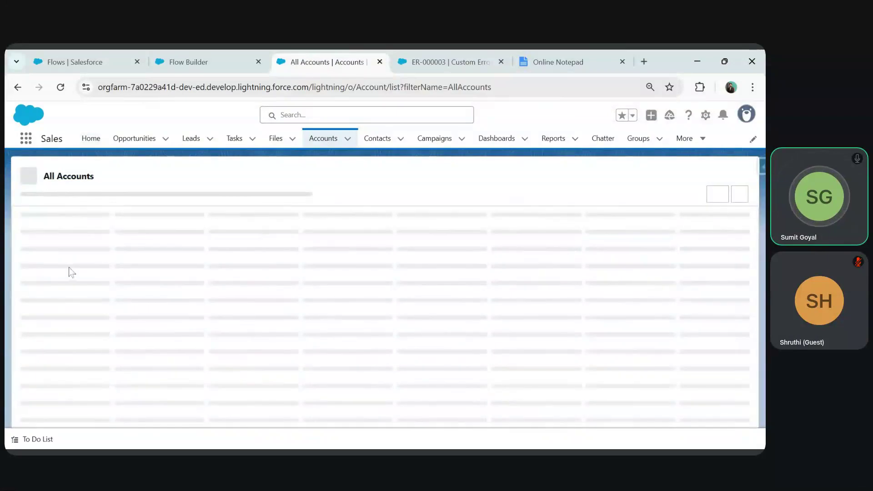
{"action": "left_click", "coordinate": [79, 242]}
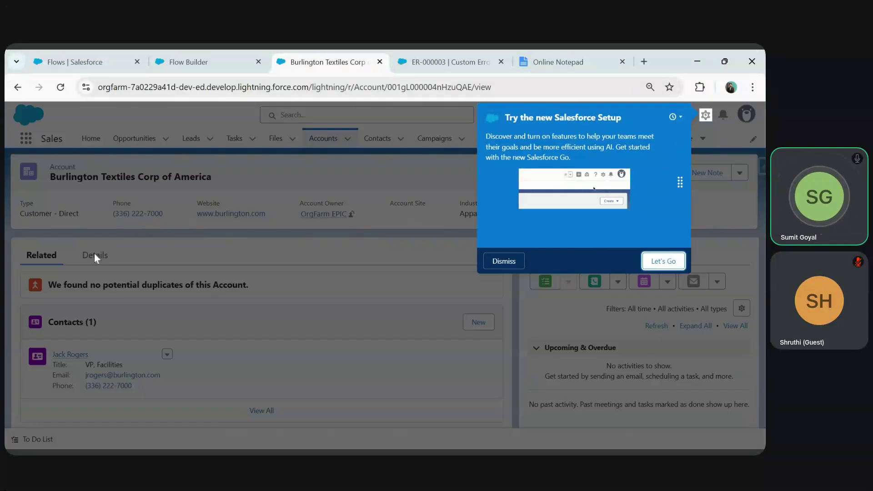
{"action": "left_click", "coordinate": [505, 261]}
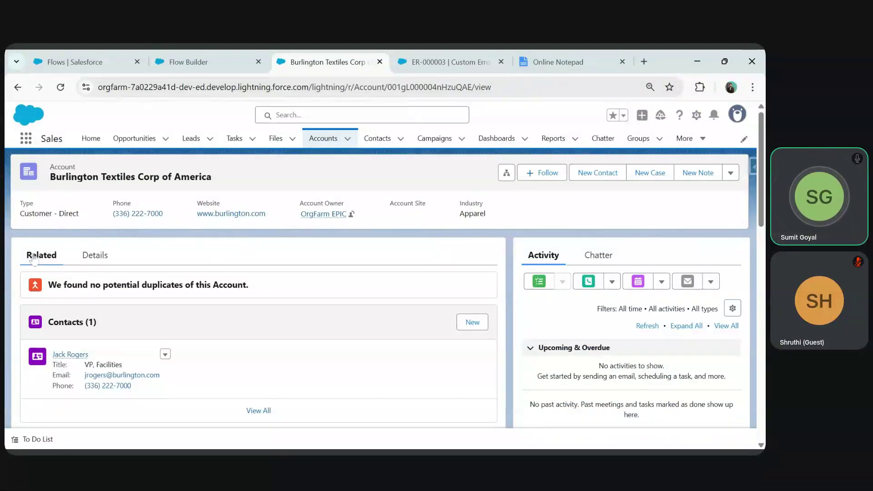
- Show the Details tab of the Burlington Textiles Corp of America account
{"action": "left_click", "coordinate": [95, 256]}
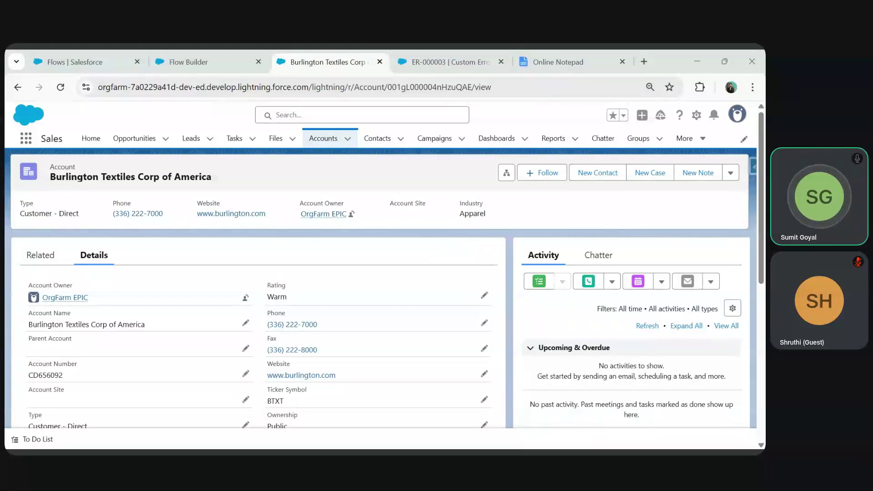
{"action": "left_click", "coordinate": [697, 61]}
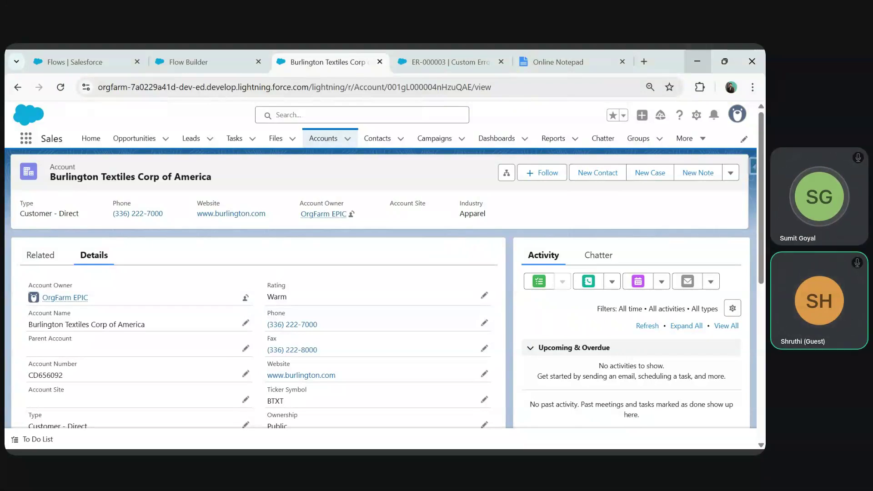
{"action": "left_click", "coordinate": [551, 297]}
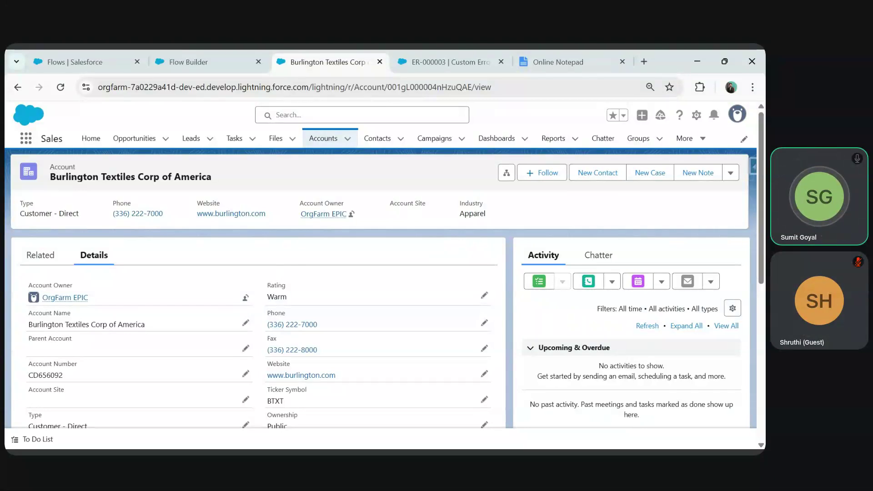
- Move between the ER-000003 error log tab and the Burlington Textiles account tab
{"action": "left_click", "coordinate": [422, 62]}
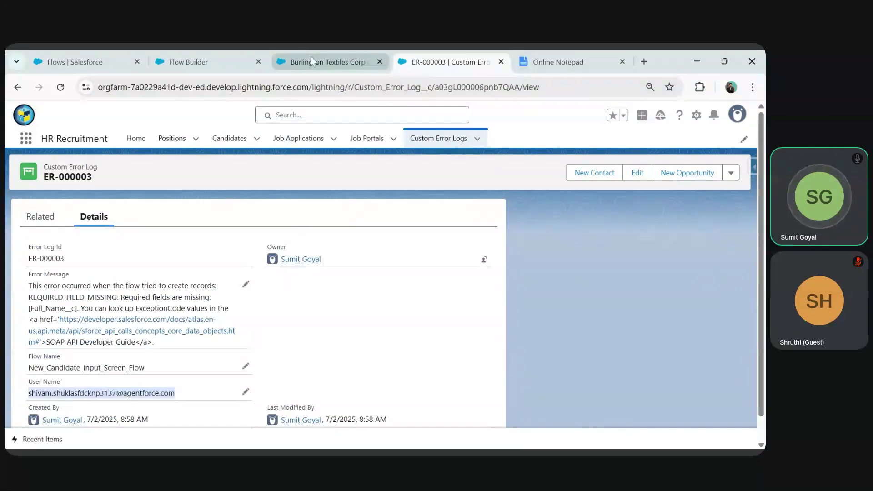
{"action": "left_click", "coordinate": [311, 56]}
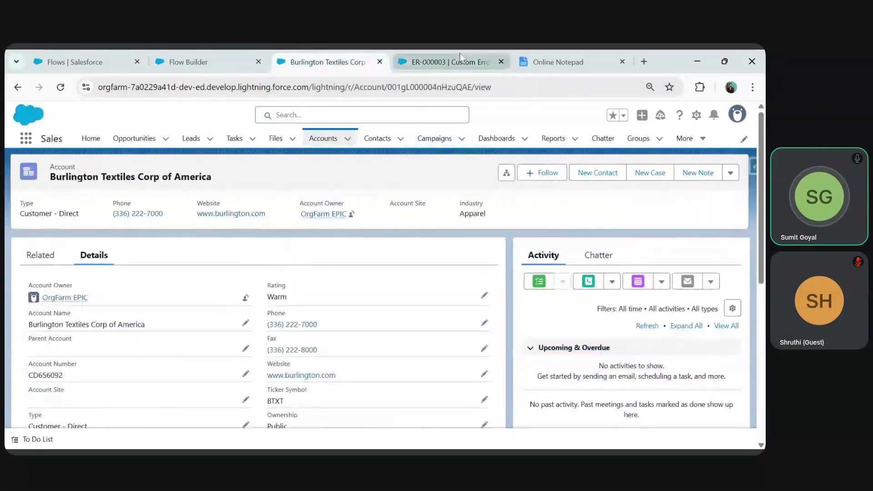
{"action": "left_click", "coordinate": [460, 53]}
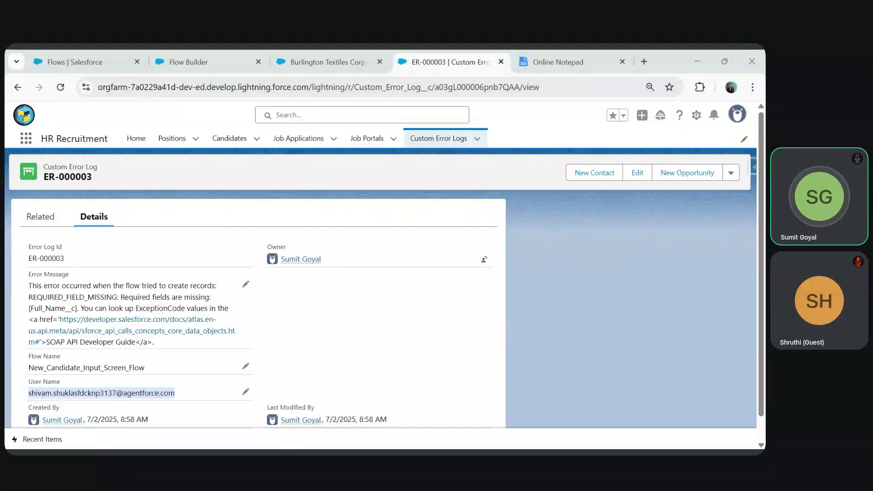
- Copy the logged User Name from the ER-000003 error log, then deselect it
{"action": "left_click", "coordinate": [478, 416]}
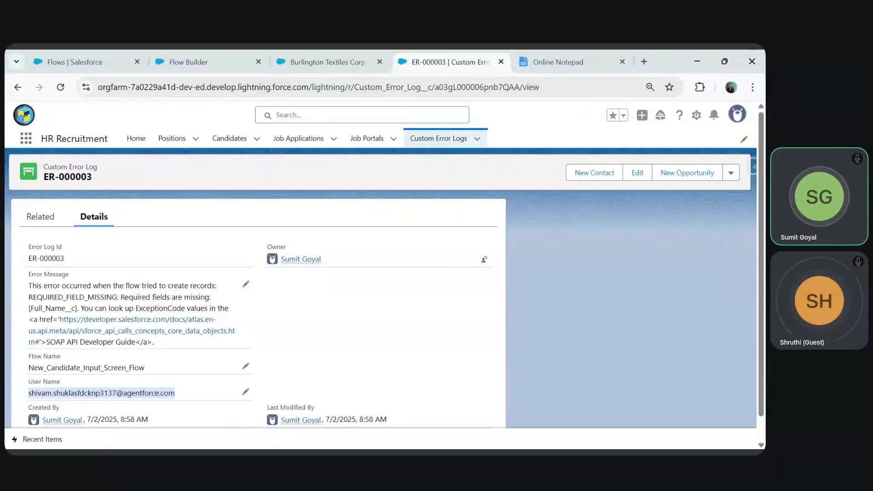
{"action": "key", "text": "ctrl+c"}
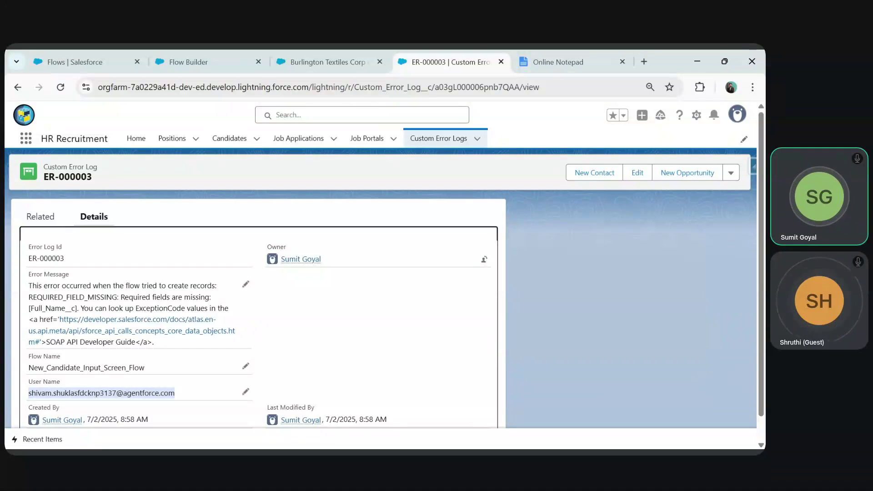
{"action": "left_click", "coordinate": [557, 299]}
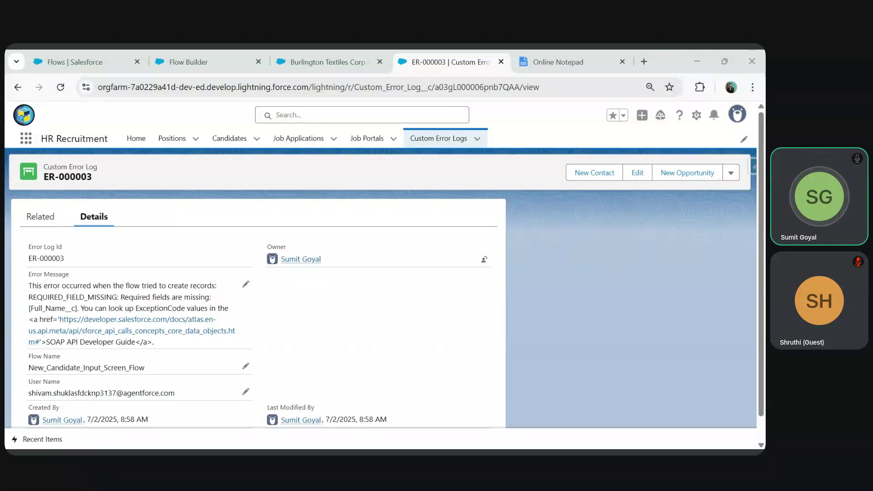
{"action": "key", "text": "alt+Tab"}
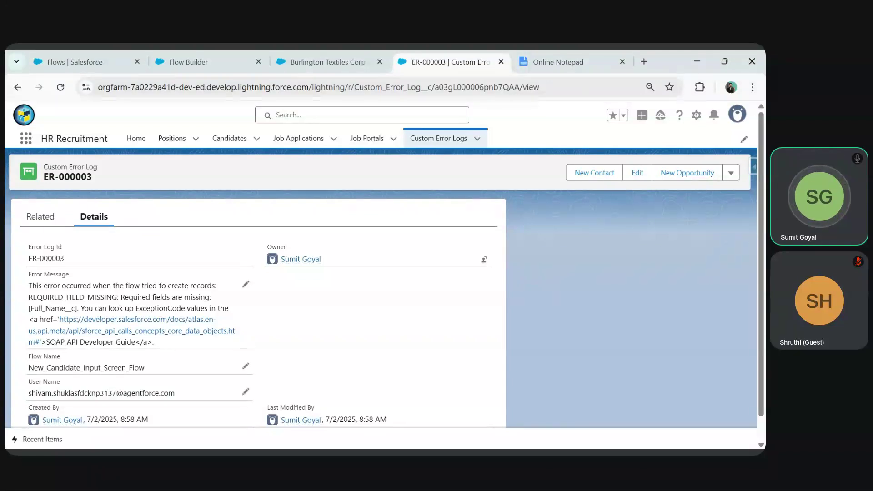
- Cycle through the browser tabs back to the 'Flows | Salesforce' Setup page
{"action": "left_click", "coordinate": [585, 53]}
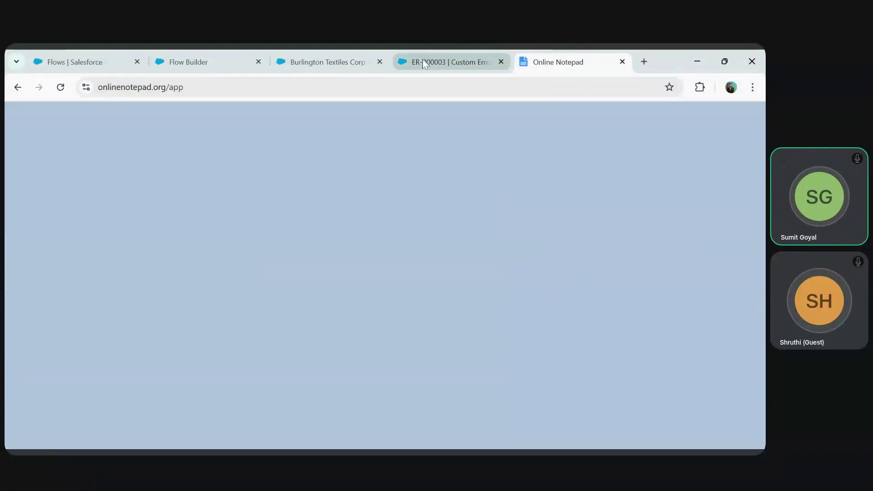
{"action": "left_click", "coordinate": [422, 59]}
{"action": "left_click", "coordinate": [329, 60]}
{"action": "left_click", "coordinate": [182, 61]}
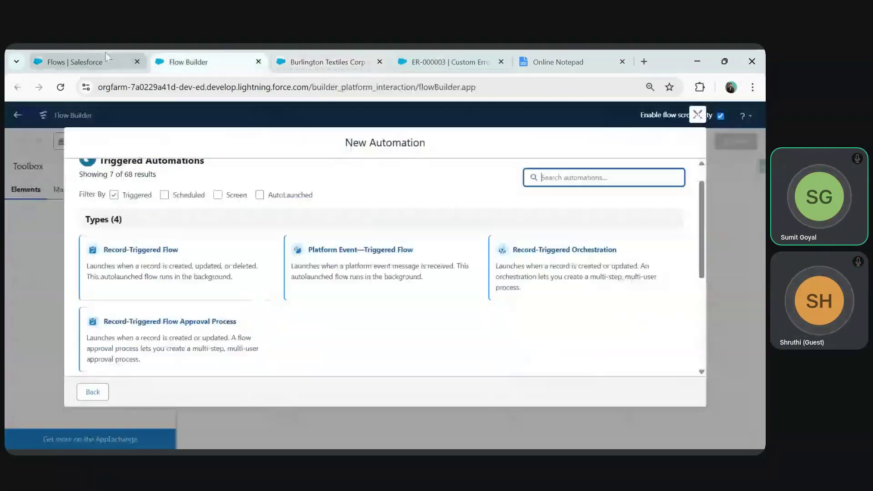
{"action": "left_click", "coordinate": [107, 56]}
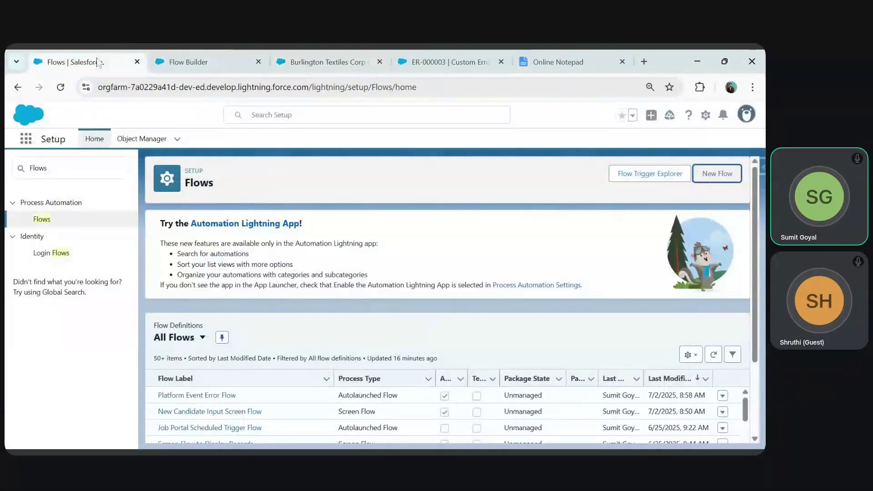